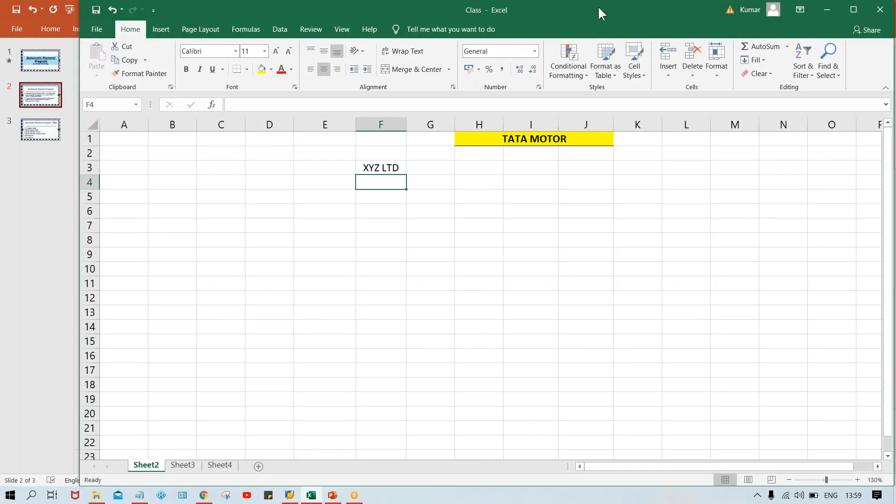
Step: Maximize the workbook window and enter the amounts 4000, 5000, 2000, 6000 and 7000 in cells F4 to F8 under XYZ LTD
double_click(598, 8)
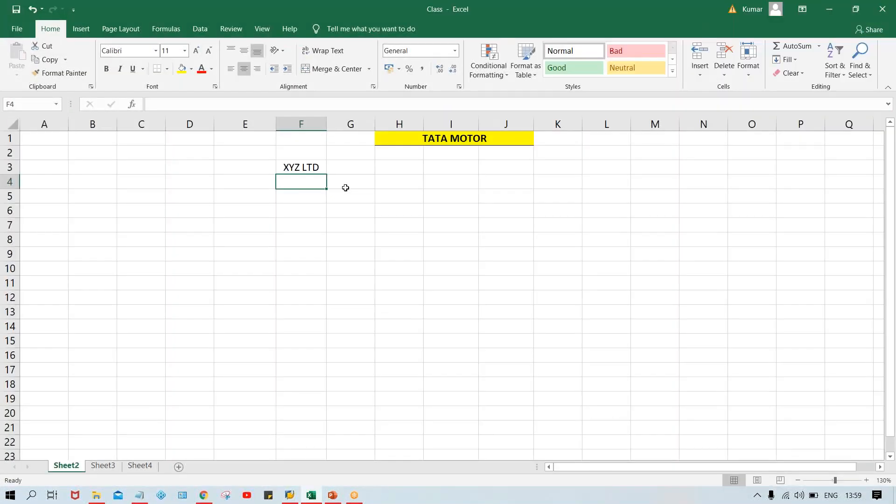
type("4000")
key("Return")
type("5000")
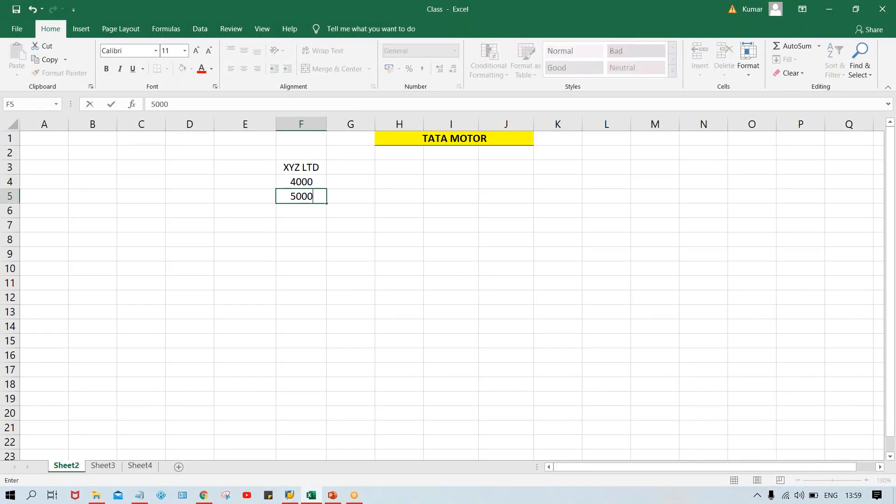
key("Return")
type("2000")
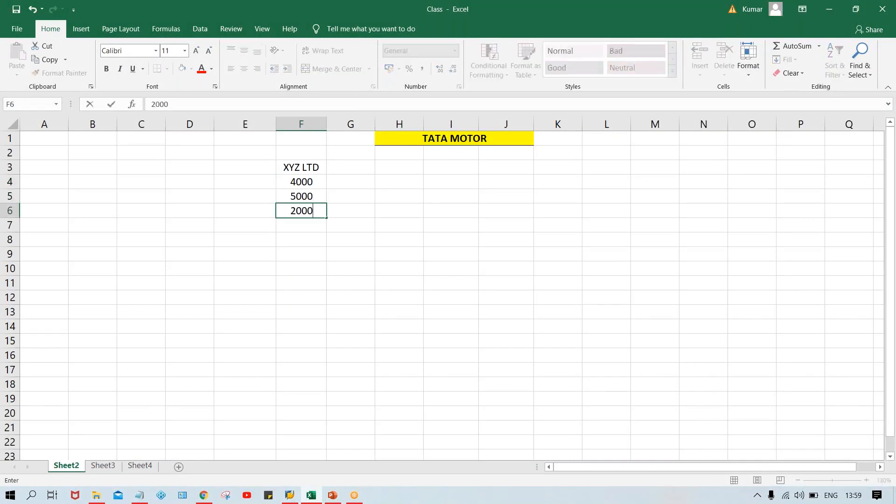
key("Return")
type("6000")
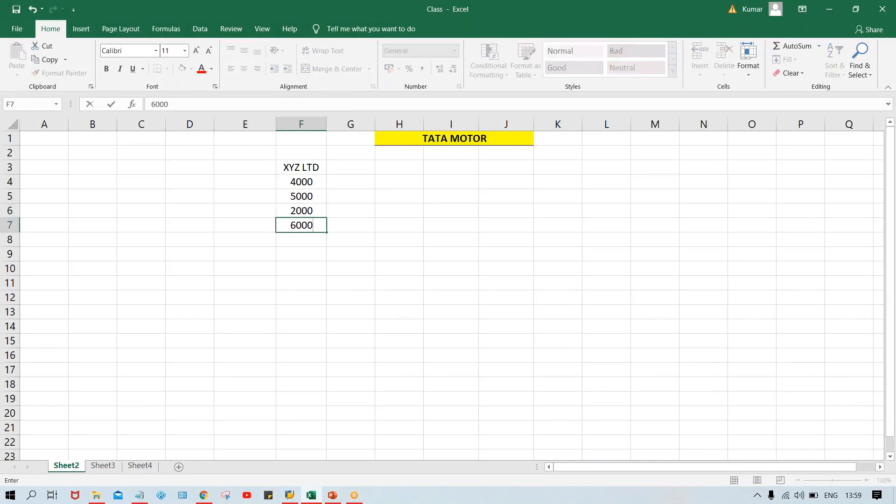
key("Return")
type("7000")
key("Return")
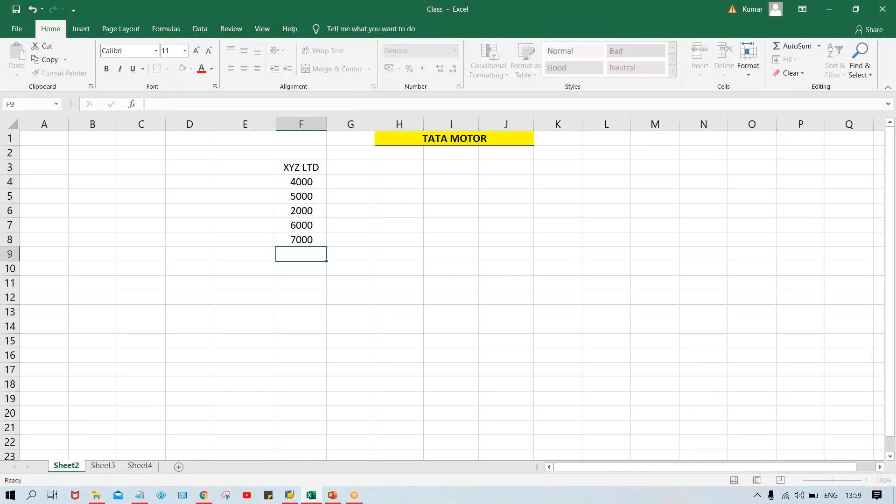
Step: Continue the XYZ LTD column in cells F9 to F14 with 1000, 2000, 3000, 7000, 6500 and 4500
type("1000")
key("Return")
type("2000")
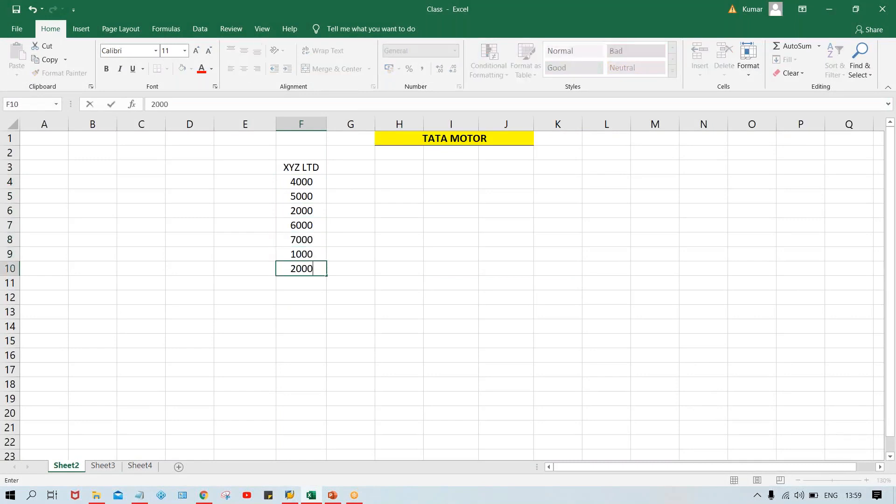
key("Return")
type("3000")
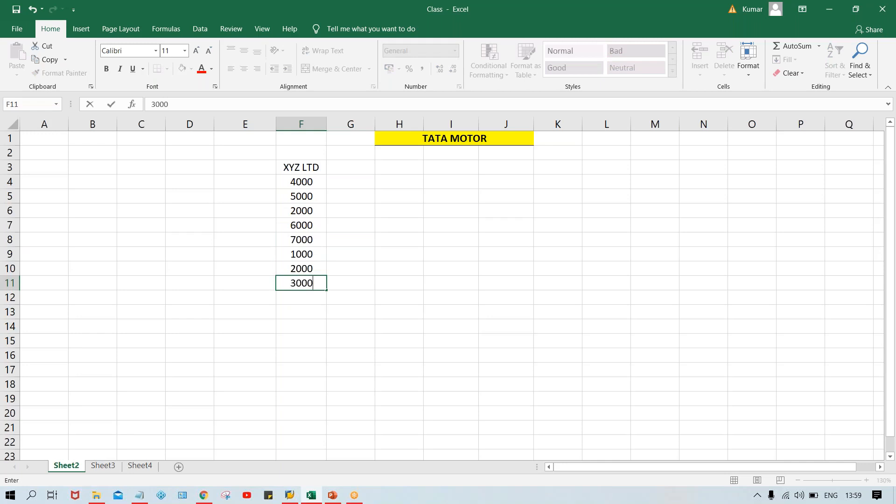
key("Return")
type("7000")
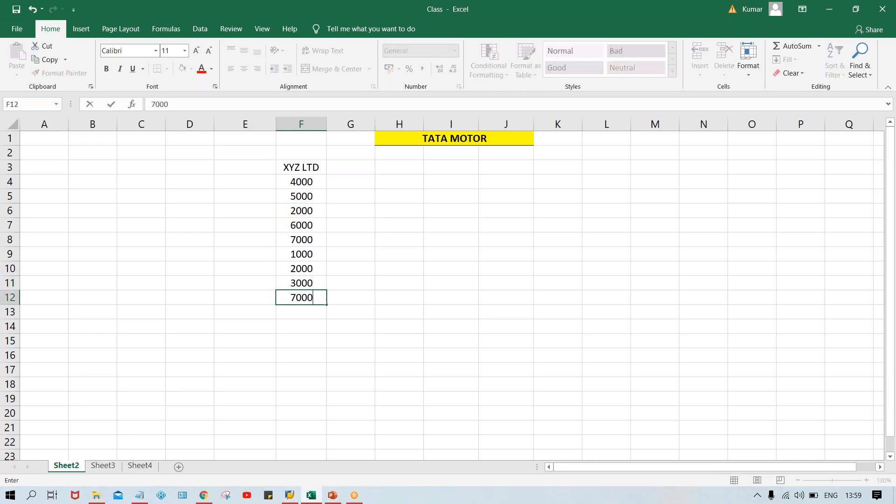
key("Return")
type("6")
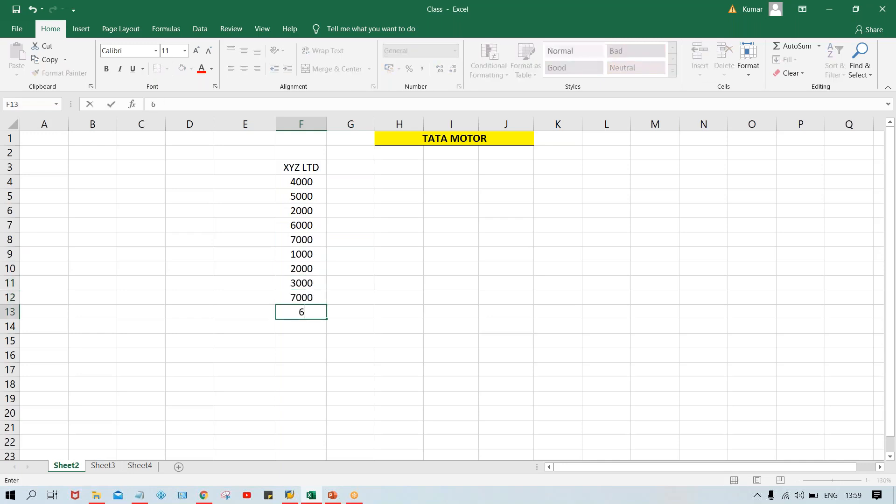
type("500")
key("Return")
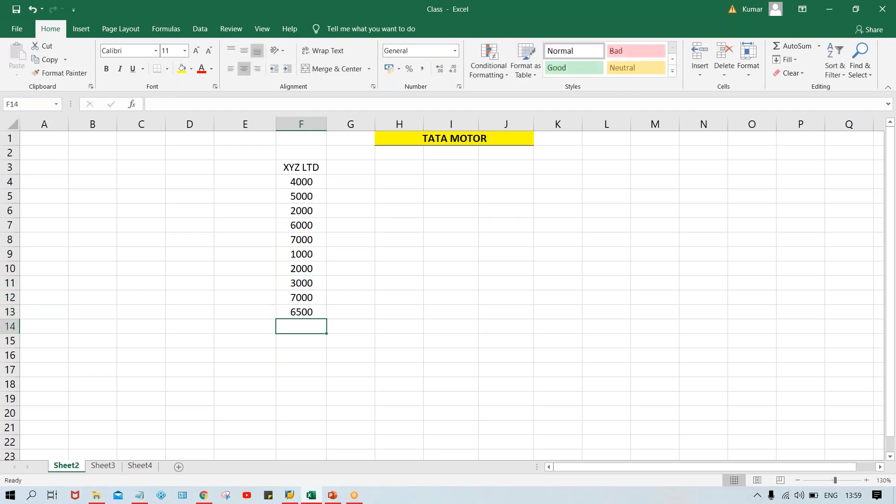
type("4500")
key("Return")
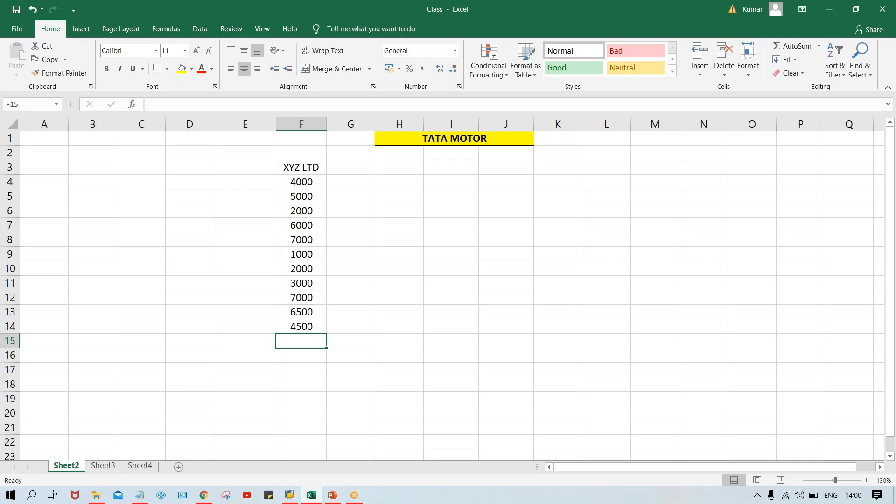
Step: Make the XYZ LTD header in F3 bold and give it a bottom border
left_click(304, 168)
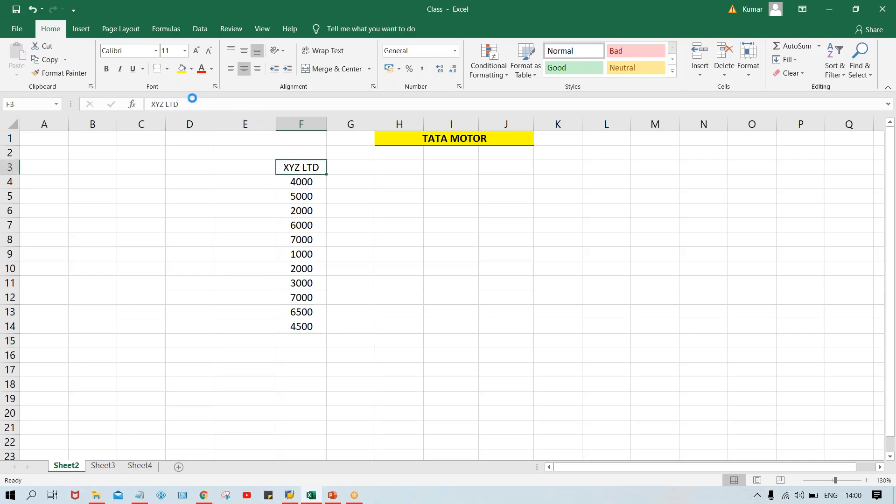
key("ctrl+b")
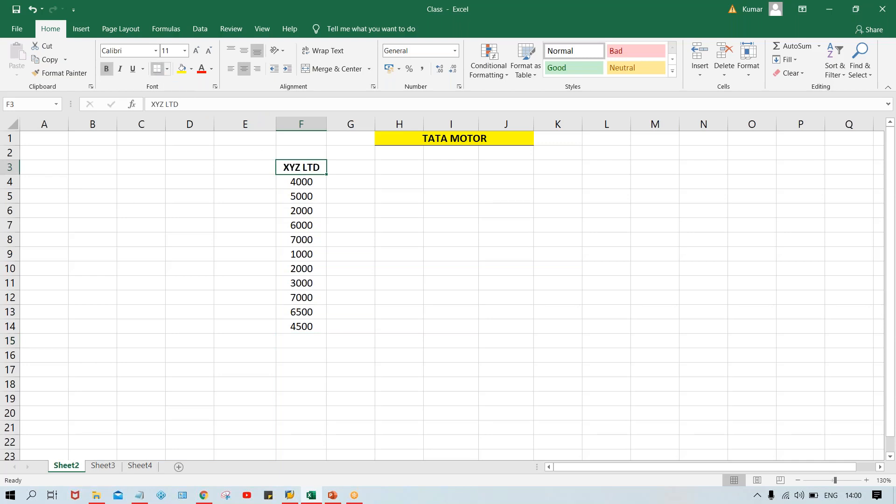
left_click(309, 186)
Step: Number the rows beside the amounts from 1 to 11 in E4:E14 using a fill series
left_click(253, 189)
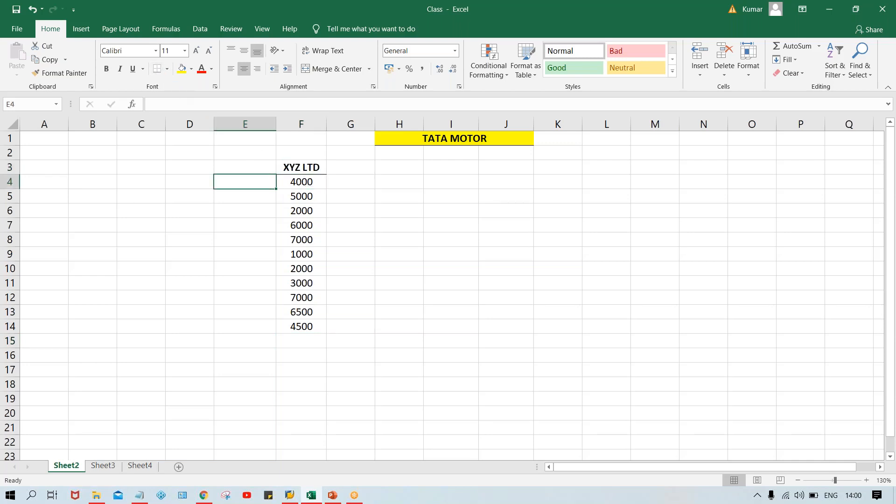
type("1")
key("Return")
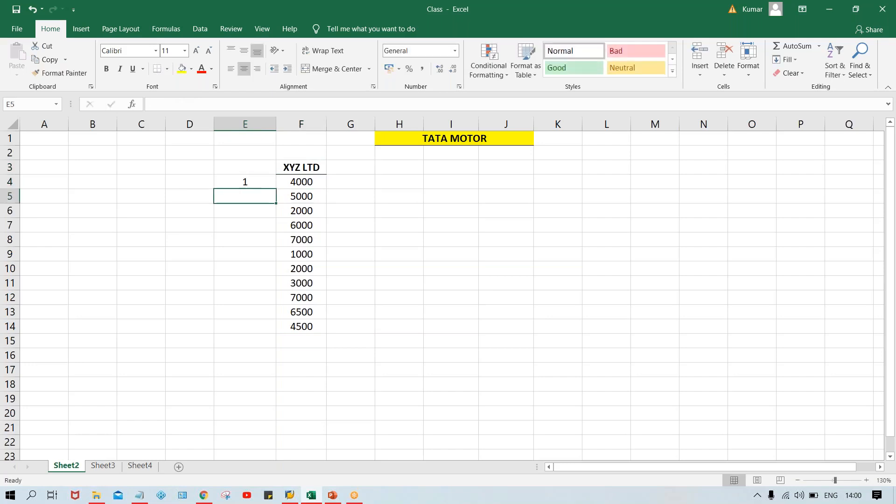
type("2")
key("Return")
left_click(270, 183)
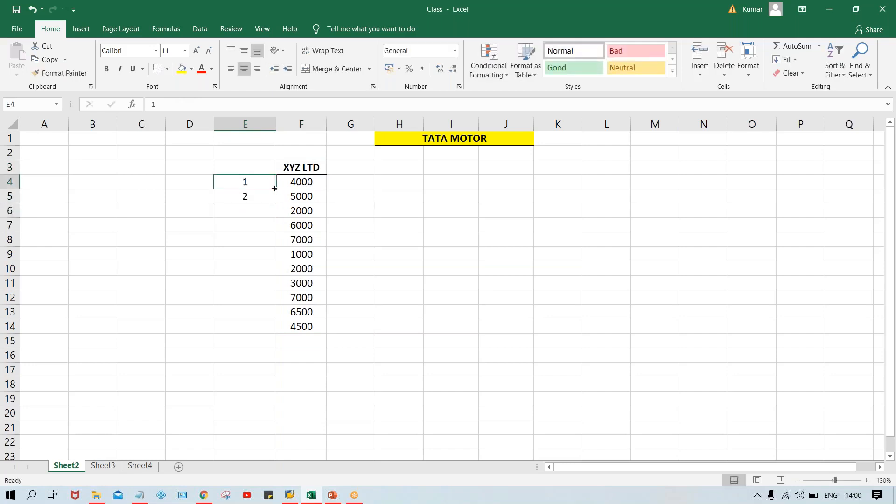
left_click_drag(274, 190, 296, 331)
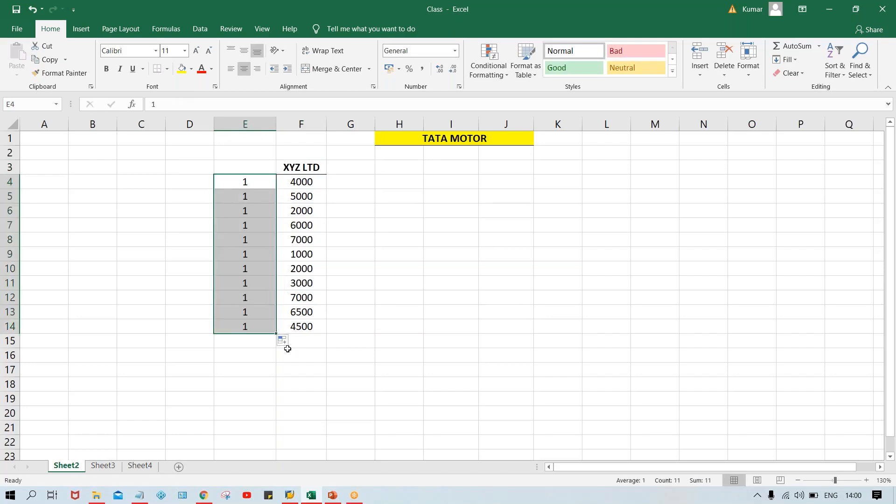
left_click(288, 343)
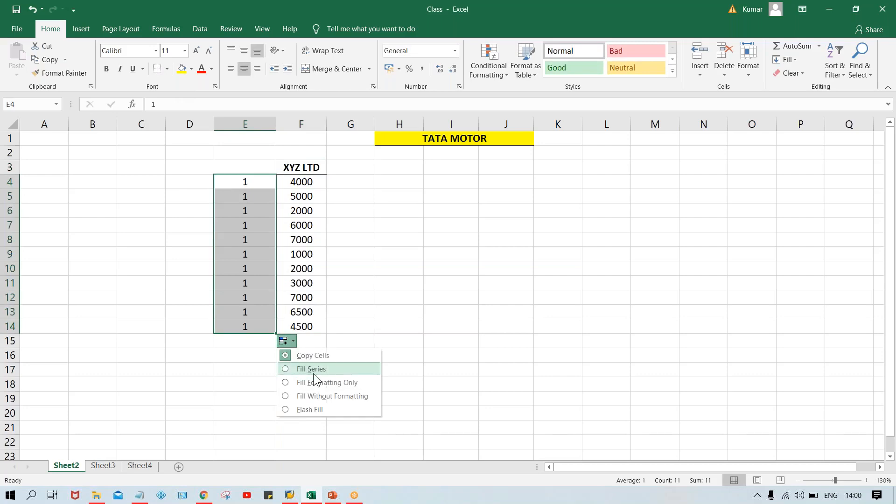
left_click(293, 369)
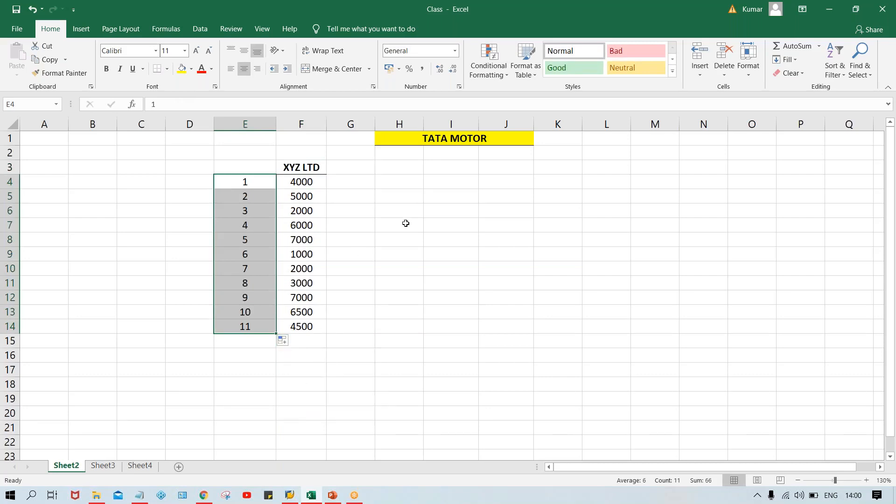
left_click(387, 228)
Step: Enter the header DOC. NO. in E3 and format it bold with a bottom border
left_click(237, 170)
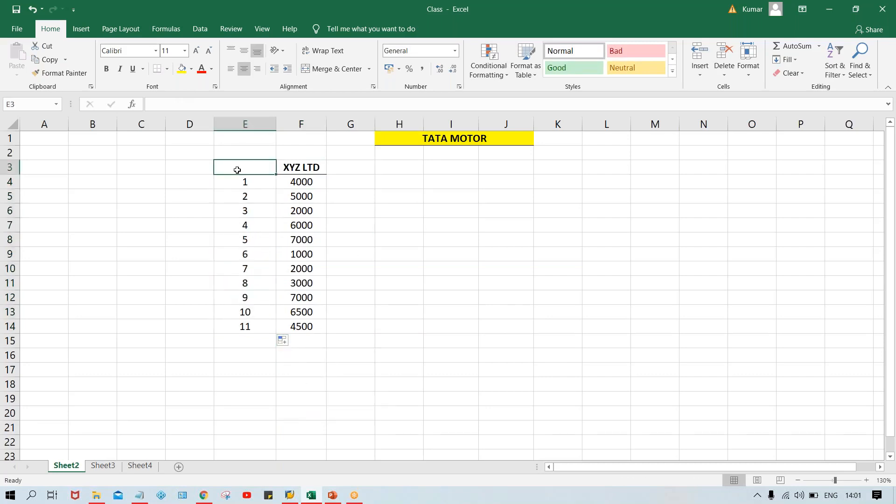
type("I")
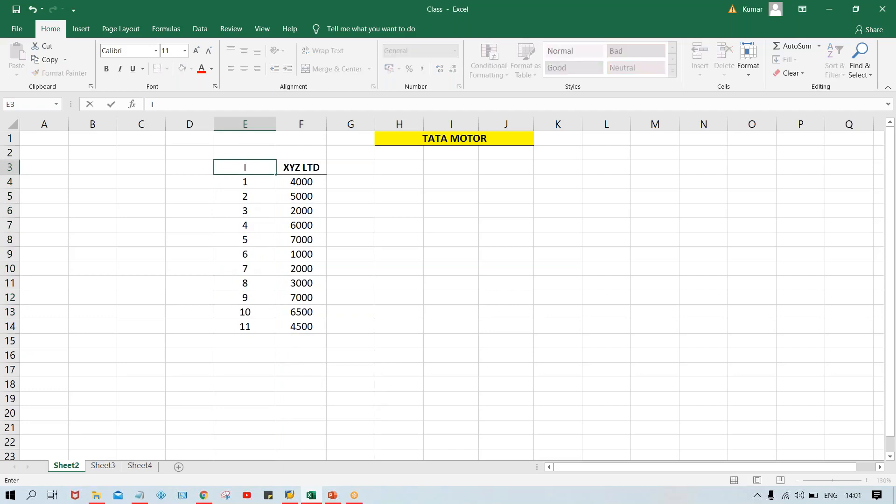
type("DOC. NO.")
key("Return")
key("Up")
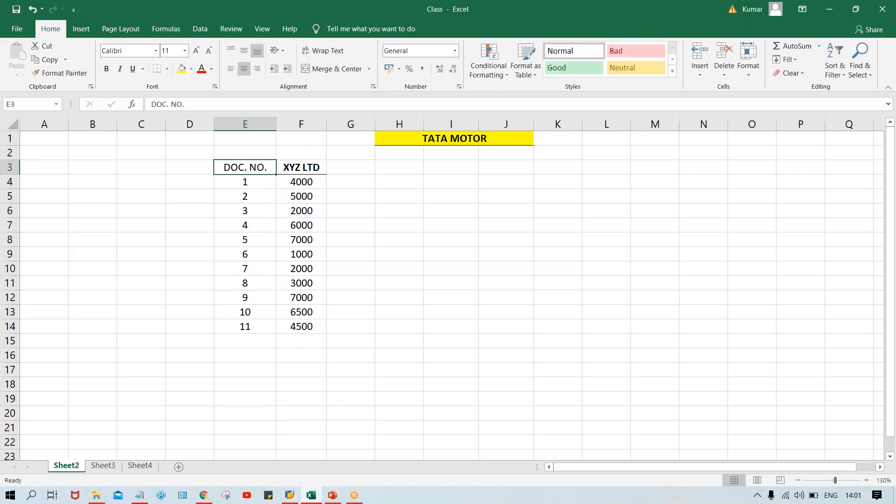
key("ctrl+b")
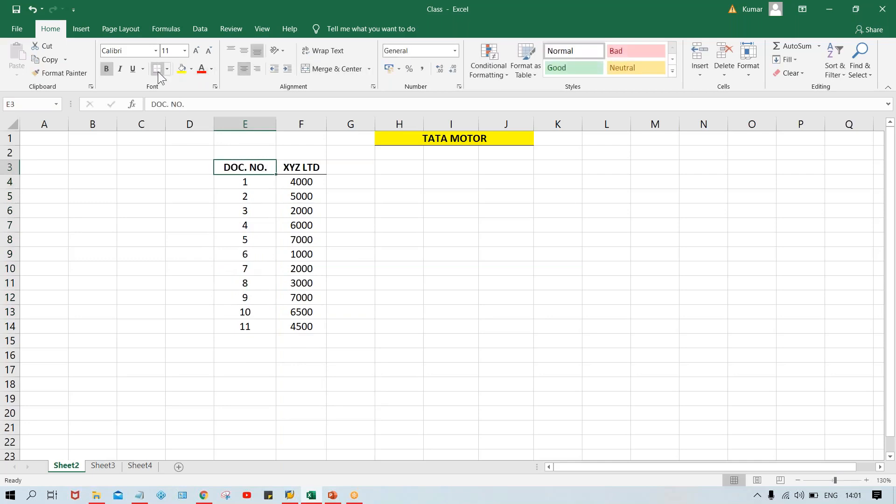
left_click(395, 233)
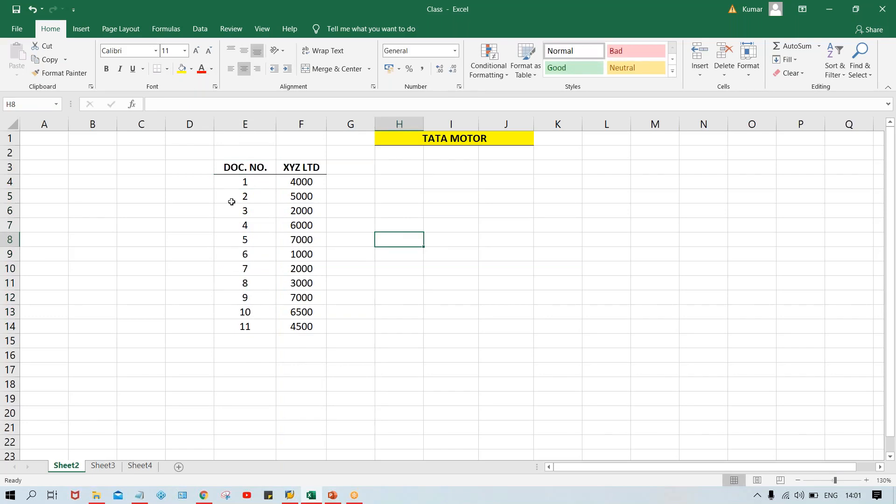
left_click(268, 186)
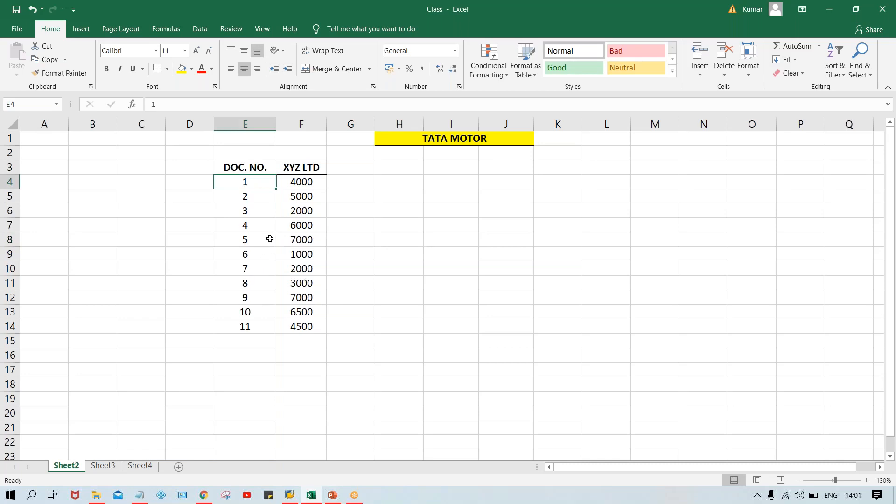
left_click(357, 171)
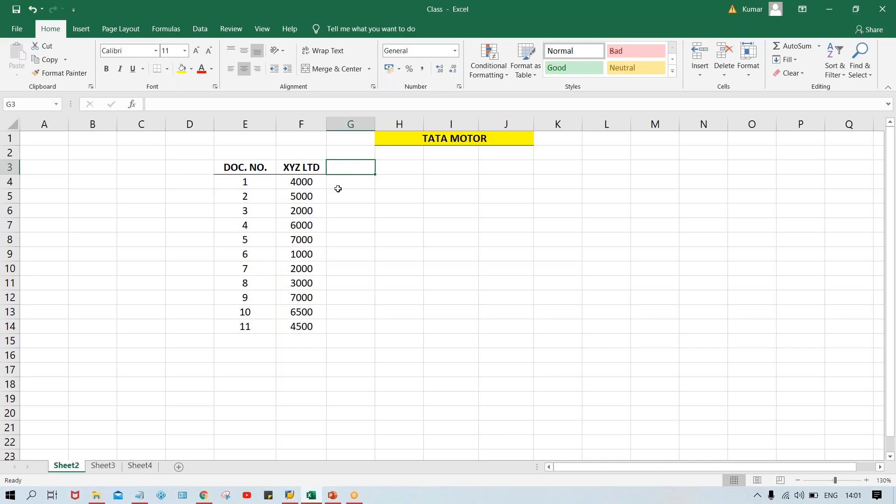
Step: Change the header in F3 to XYZ LTD-30 DYS and widen column F to fit it
double_click(321, 171)
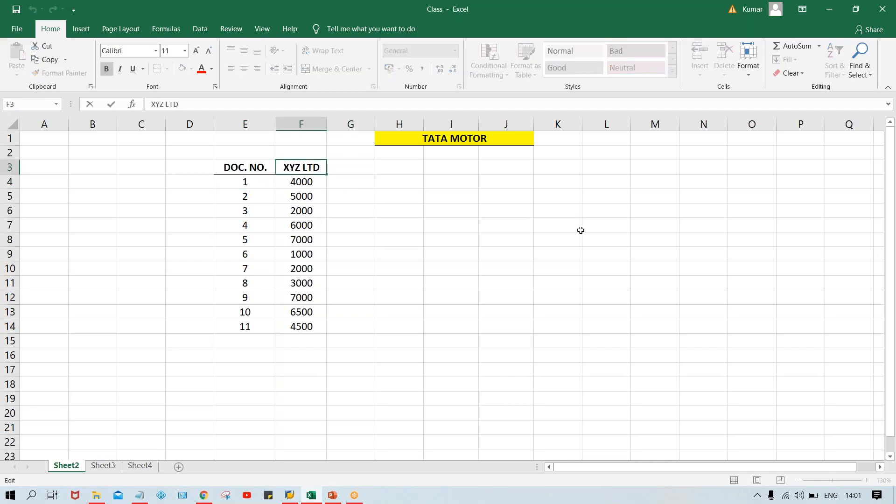
type("-30")
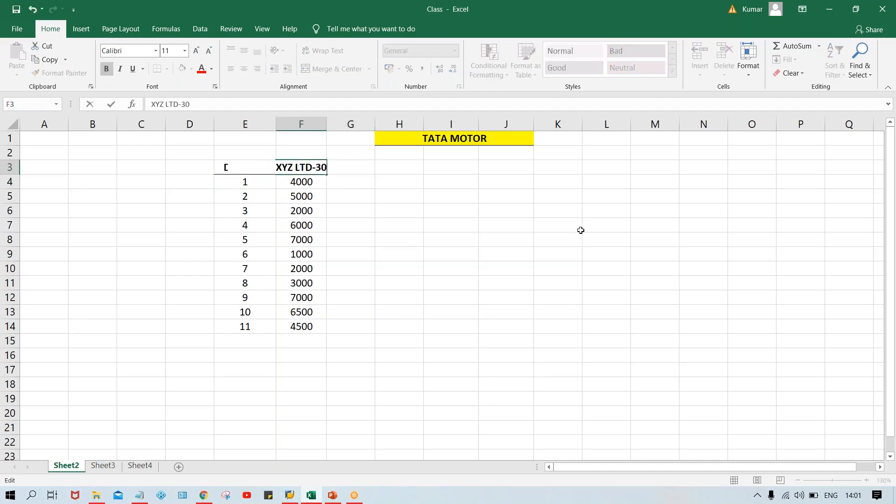
type("DYS")
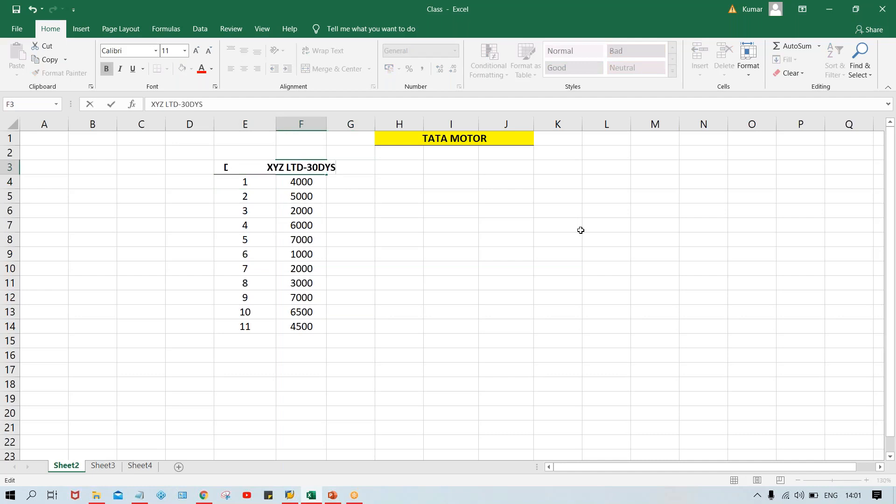
key("Return")
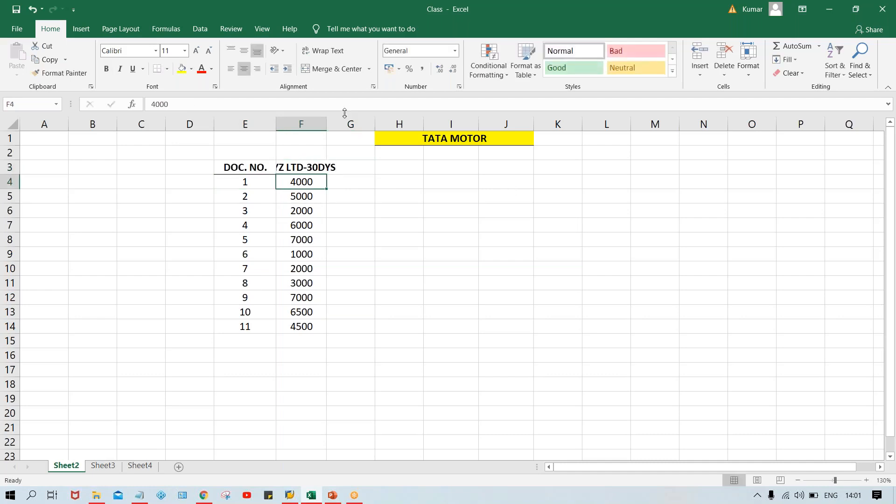
left_click_drag(325, 120, 351, 123)
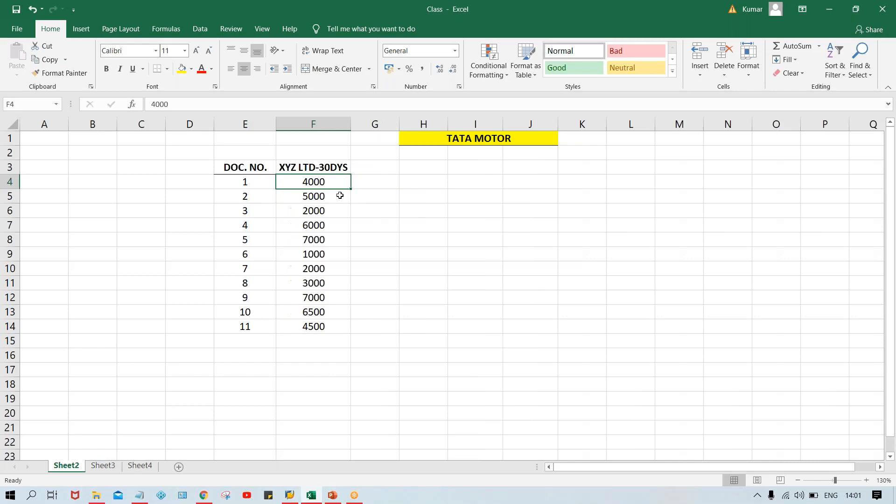
double_click(331, 164)
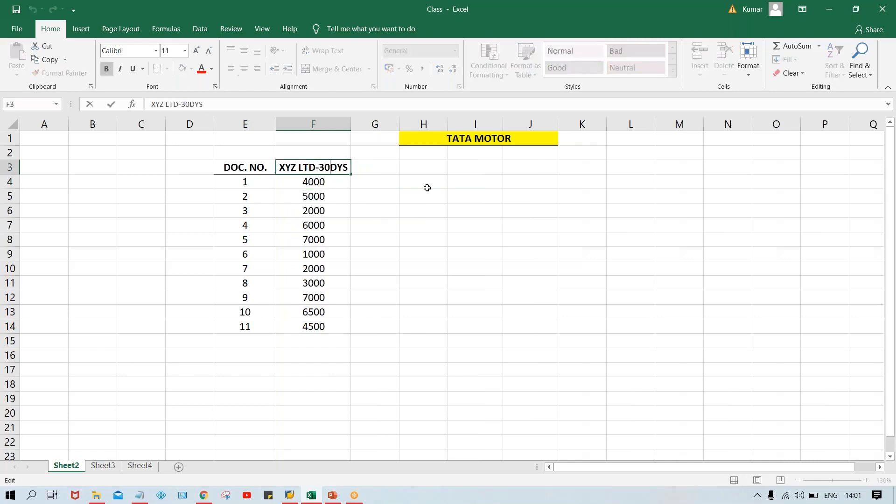
left_click(426, 189)
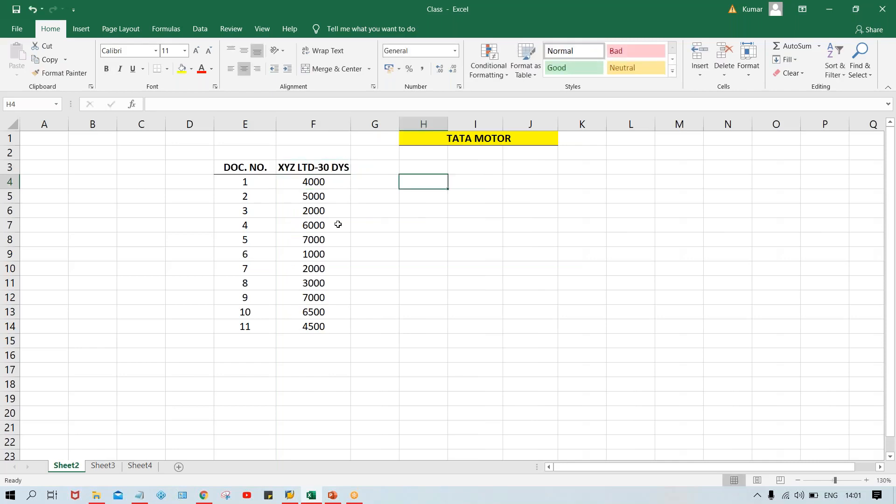
left_click(330, 182)
left_click(340, 211)
left_click(332, 251)
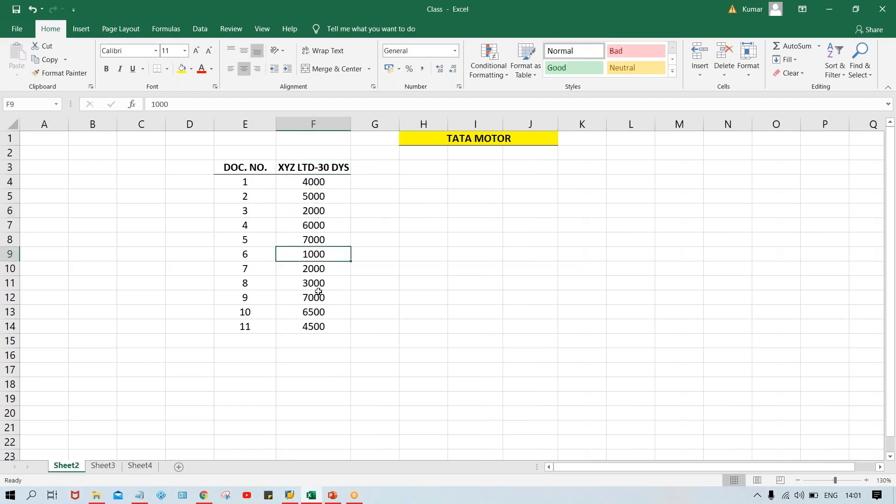
left_click(318, 294)
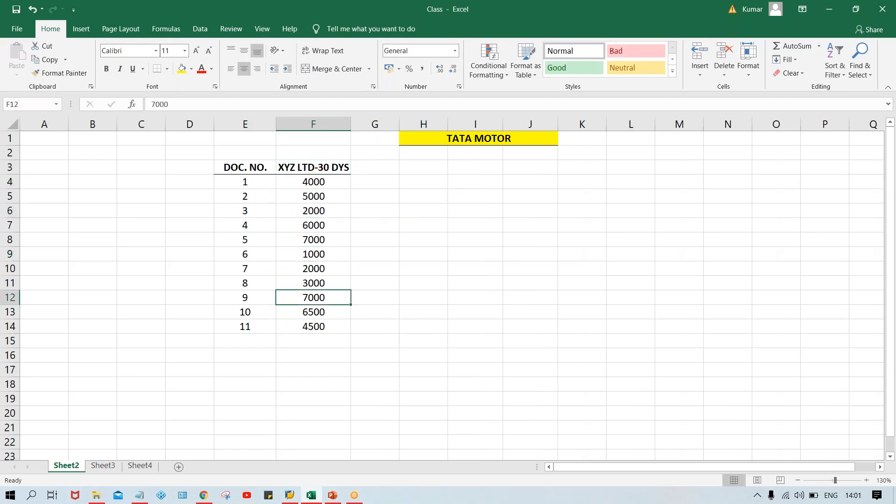
Step: Enter the header POST. DT. in G3 and make it bold
left_click(325, 162)
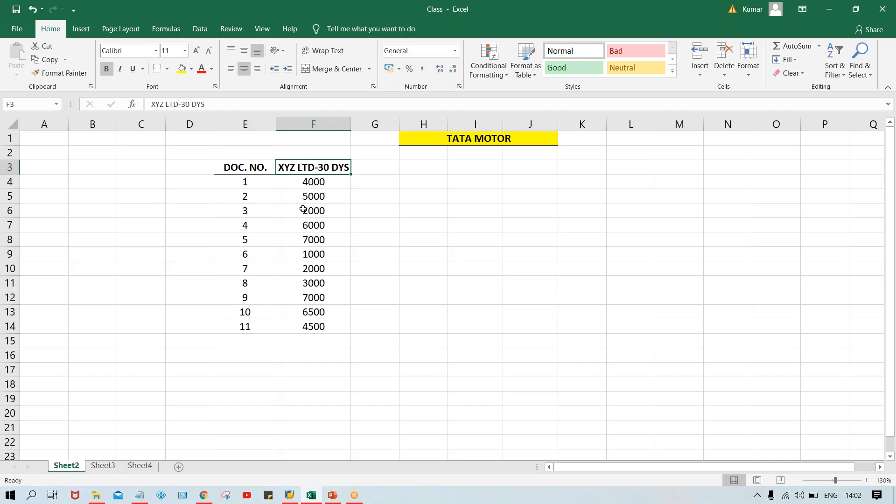
left_click(381, 169)
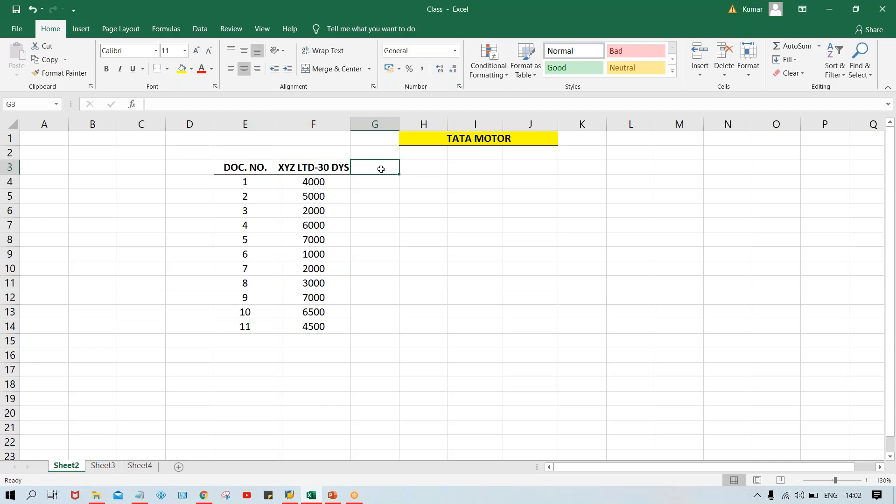
type("POST.")
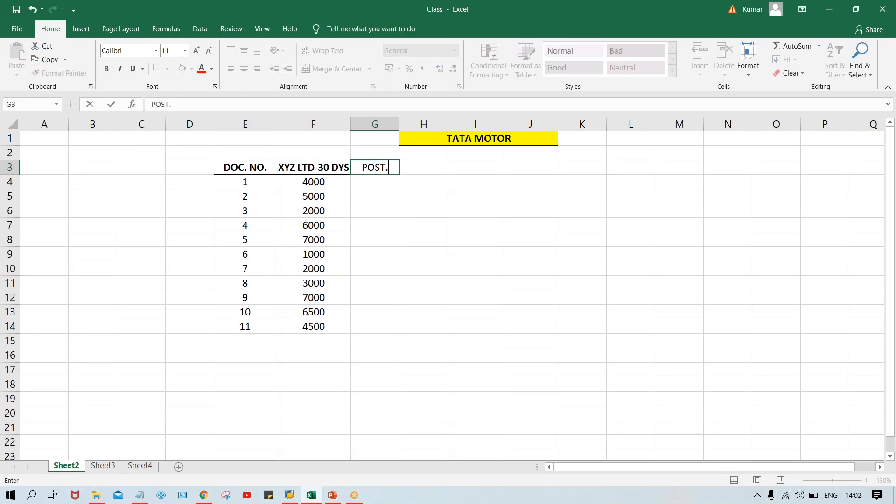
type(" DT.")
key("Return")
key("Up")
key("ctrl+b")
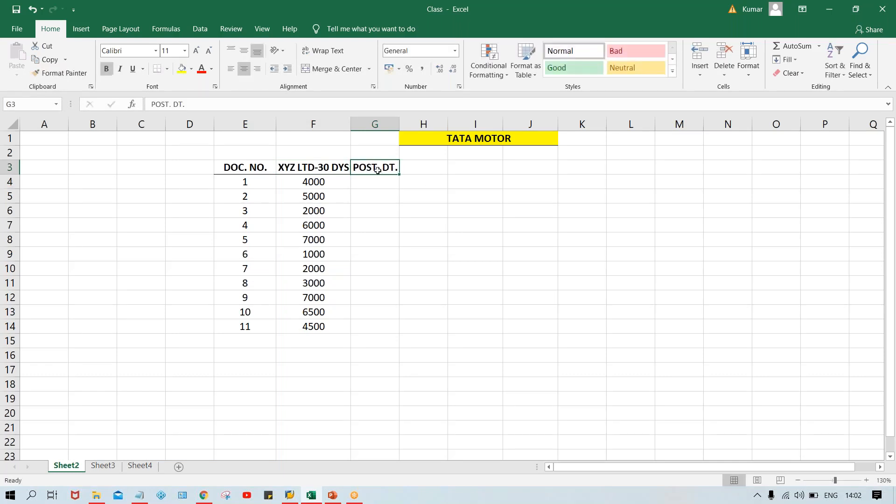
left_click(411, 254)
Step: Enter the first document's posting date 15.07.2020 in G4 and widen column G slightly to fit it
left_click(357, 184)
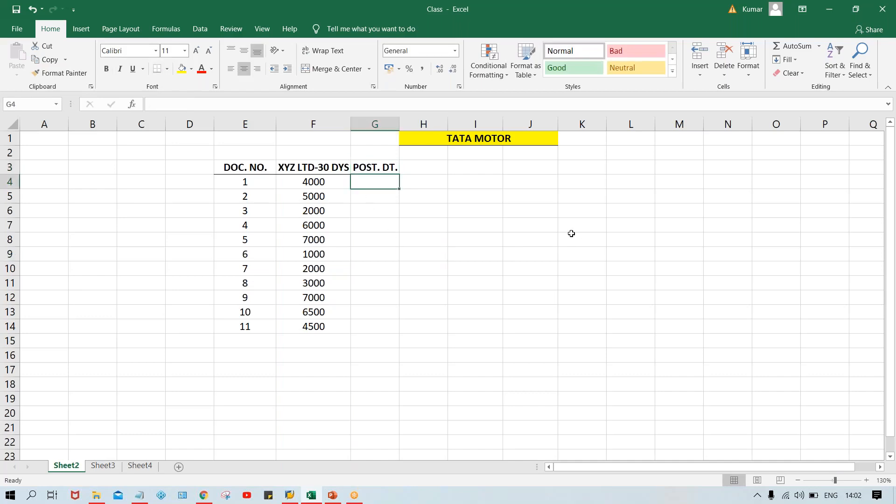
type("15.07.2020")
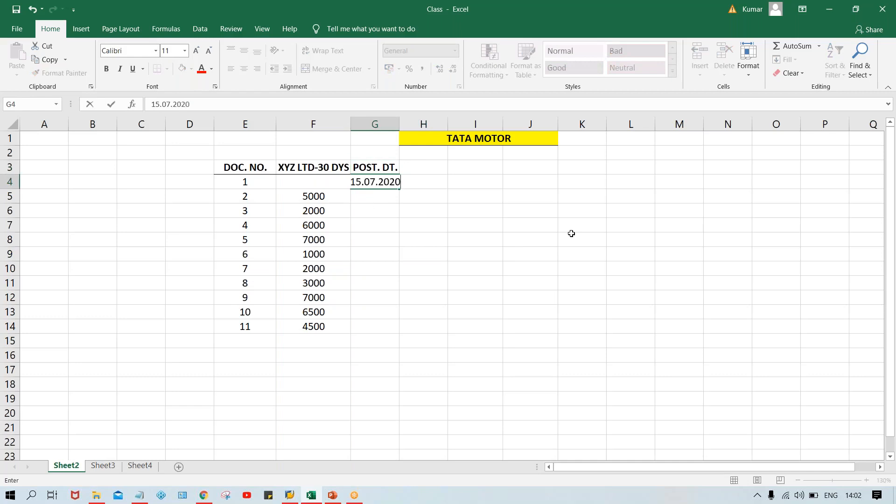
key("Return")
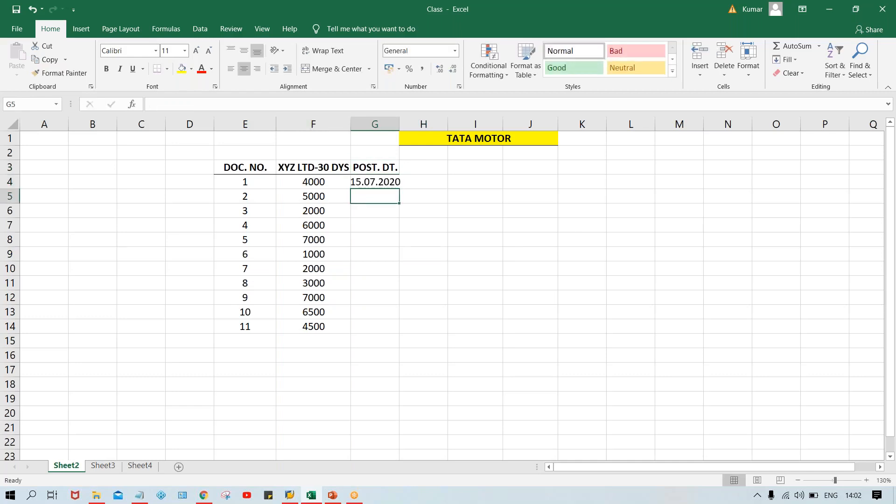
left_click_drag(401, 121, 403, 121)
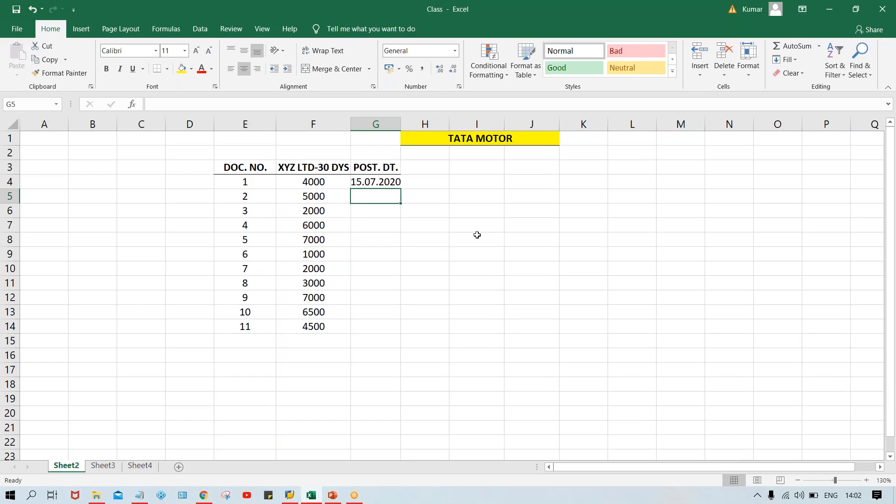
Step: Enter the posting dates 17.07.2020 in G5 and 10.07.2020 in G6
type("17.0")
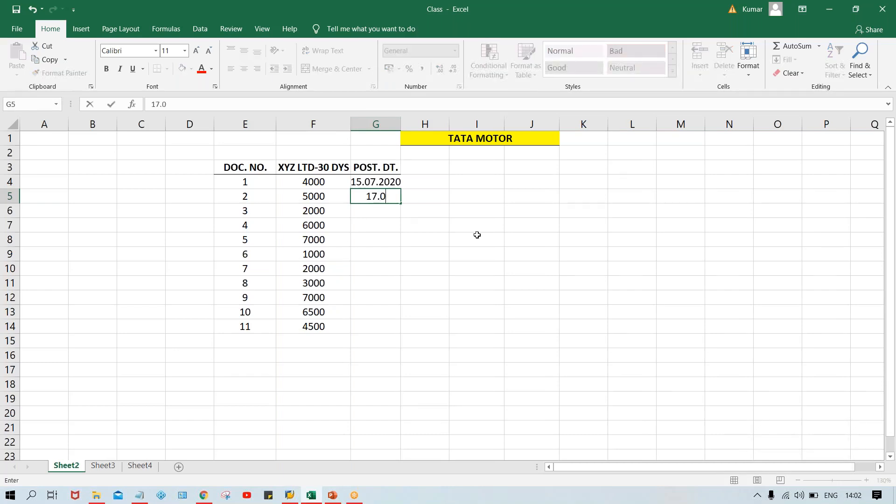
type("7.2020")
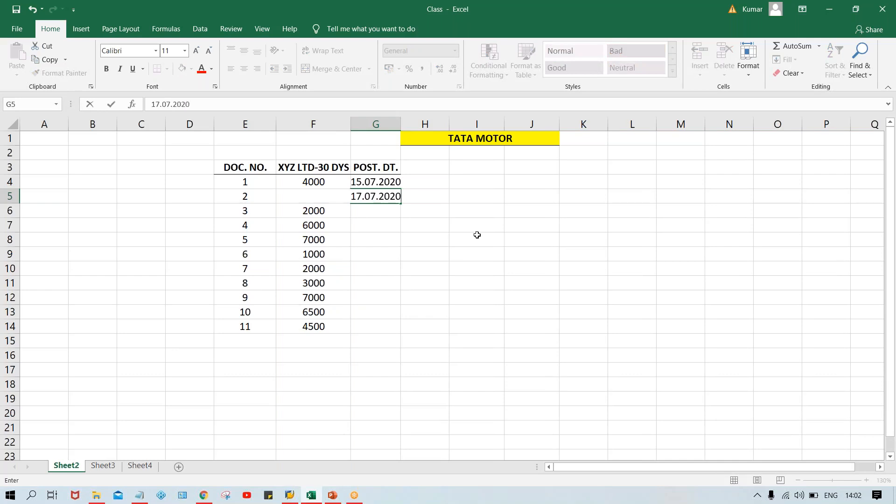
key("Return")
type("10.")
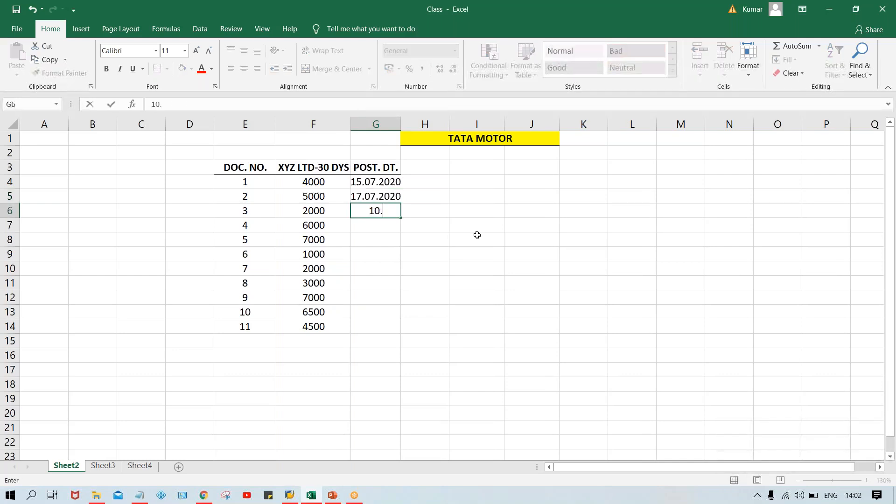
type("07.2020")
key("Return")
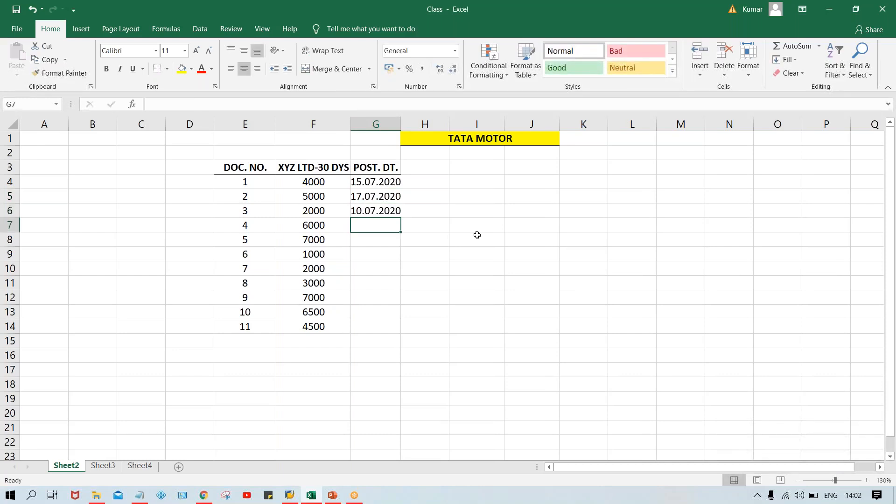
Step: Enter the posting dates 25.07.2020 in G7 and 01.08.2020 in G8, and widen column G a little more
type("25.07.2")
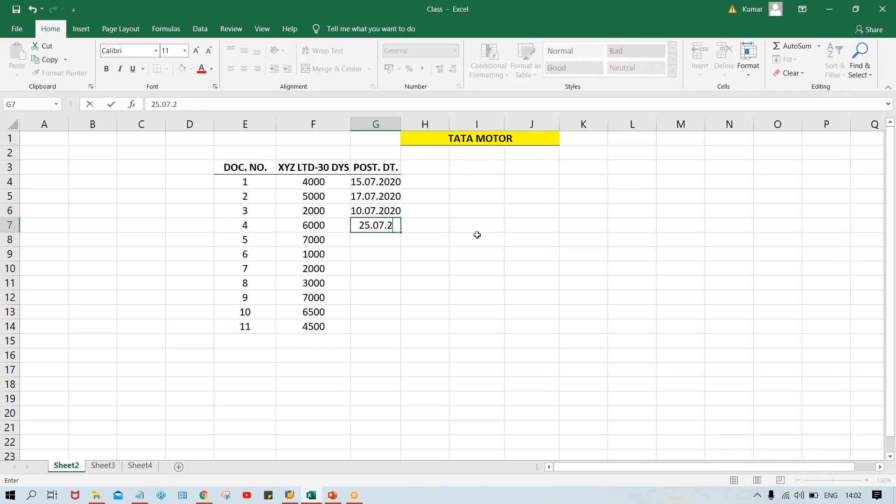
type("020")
key("Return")
type("0")
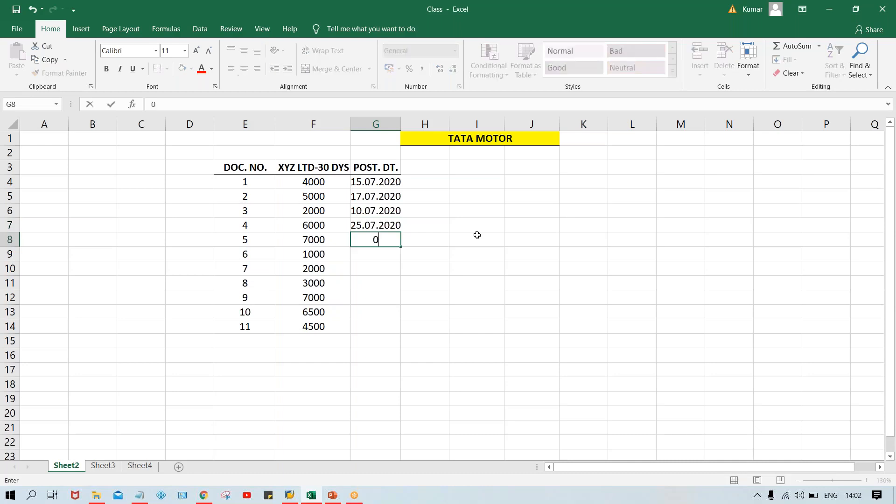
type("1.08.2020")
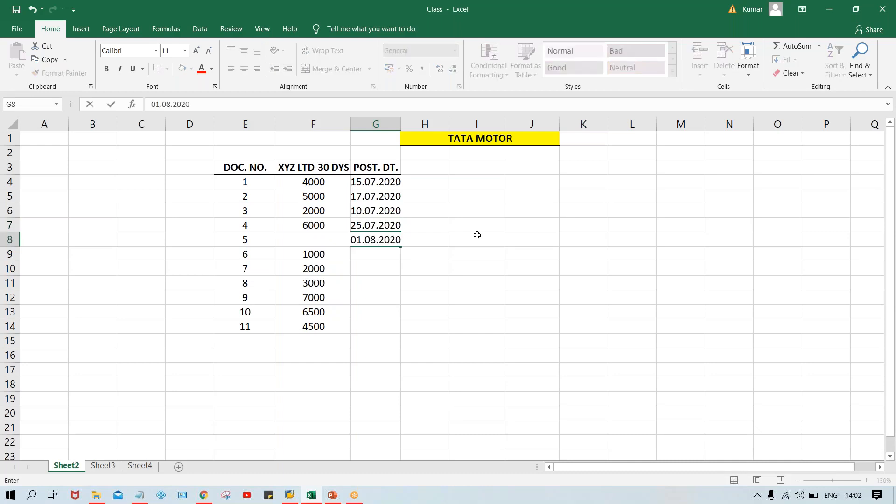
key("Return")
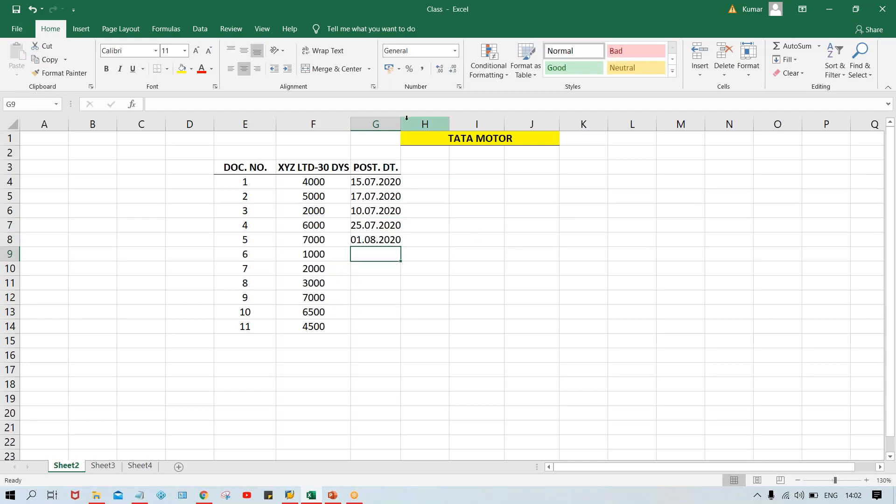
left_click_drag(404, 121, 407, 121)
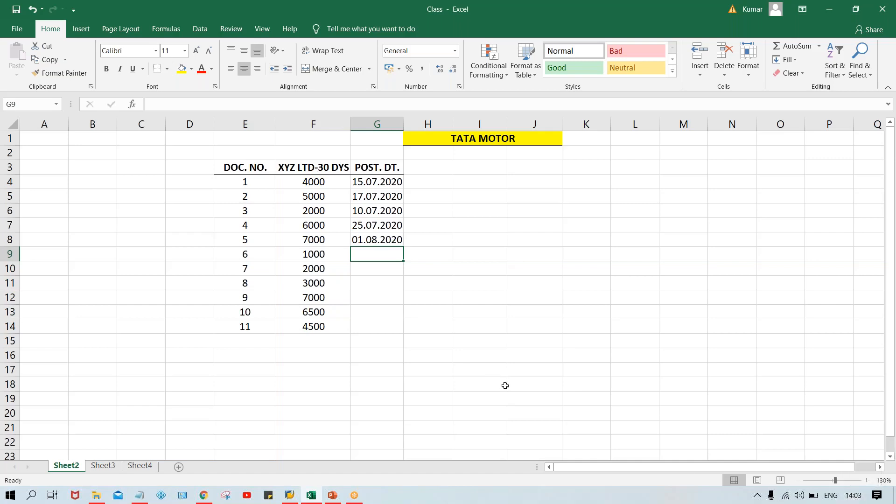
Step: Enter the posting dates 21.07.2020, 26.07.2020 and 05.08.2020 for documents 6 to 8 in G9:G11
type("21.0")
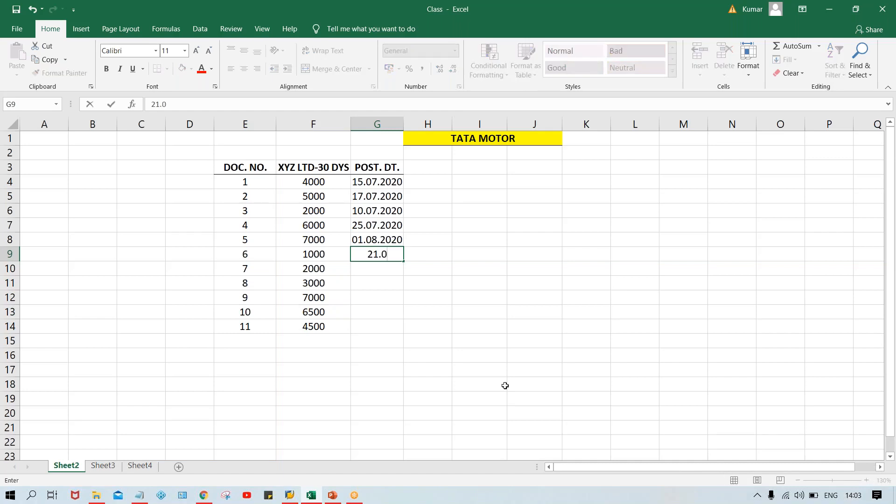
type("7.2020")
key("Return")
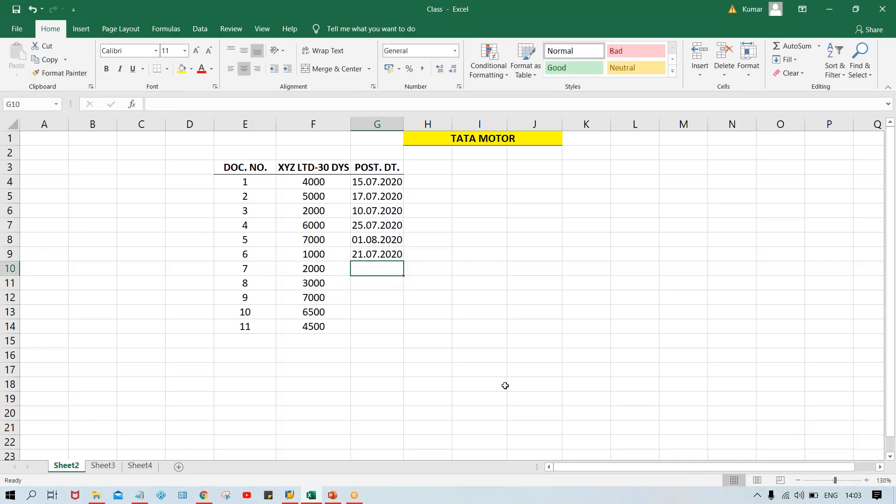
type("26.0")
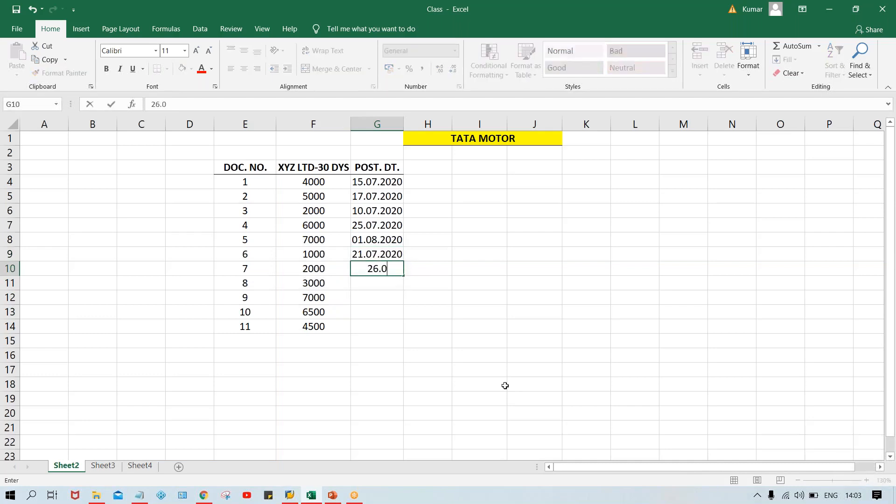
type("7.2020")
key("Return")
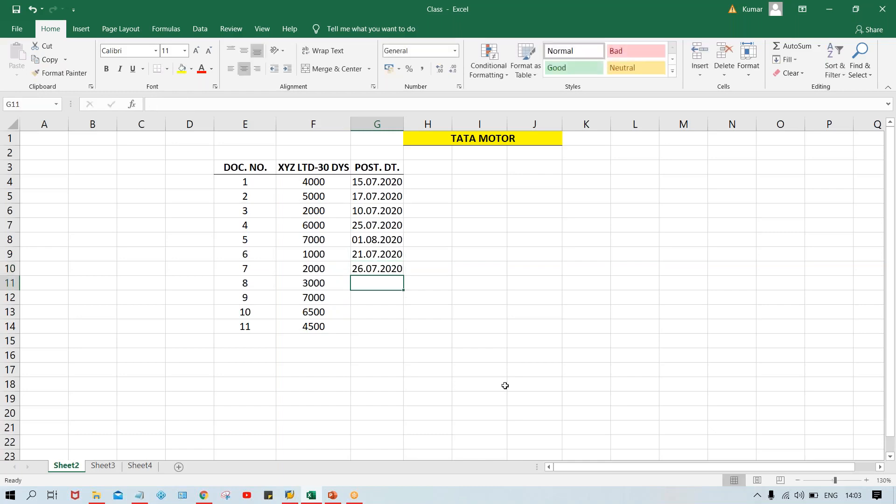
type("05.0")
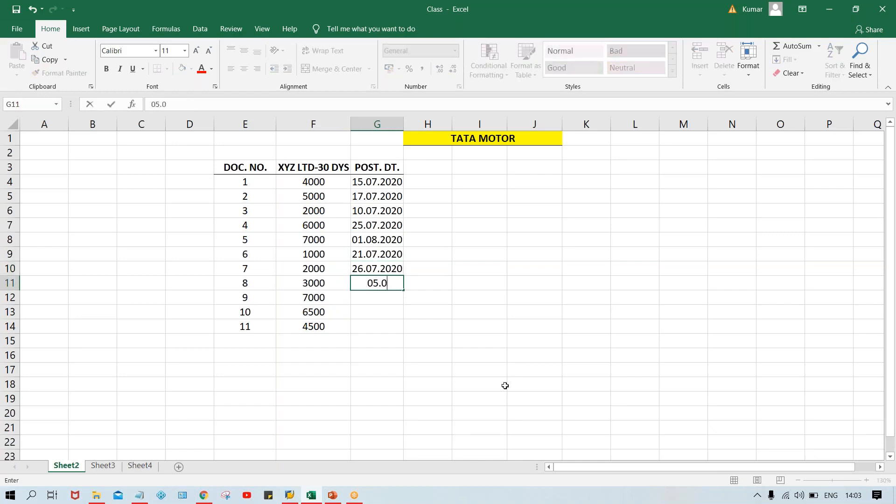
type("8.2020")
key("Return")
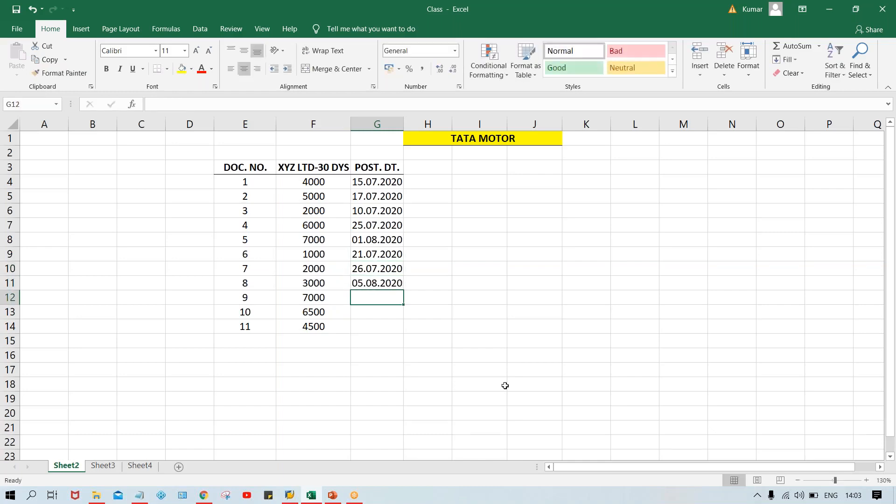
Step: Enter the posting dates 08.08.2020, 15.08.2020 and 18.08.2020 for documents 9 to 11 in G12:G14
type("0808.")
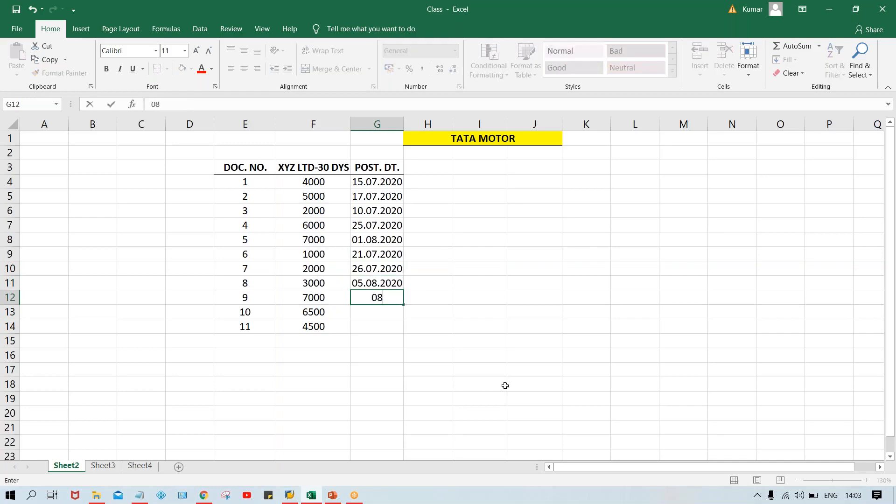
key("BackSpace")
key("BackSpace")
key("BackSpace")
type(".08.2020")
key("Return")
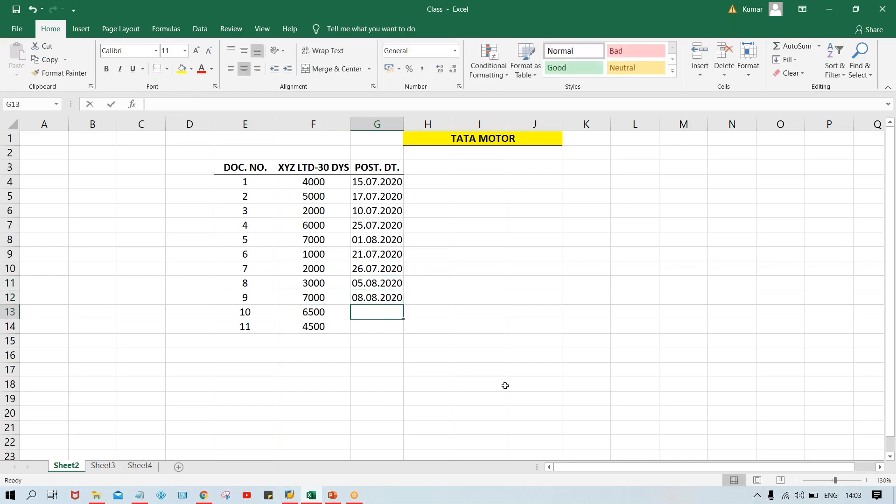
type("15.08.2020")
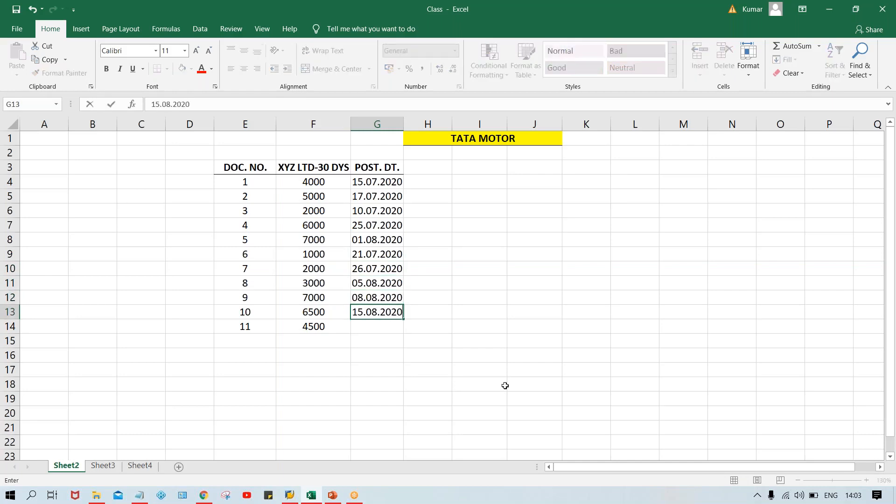
key("Return")
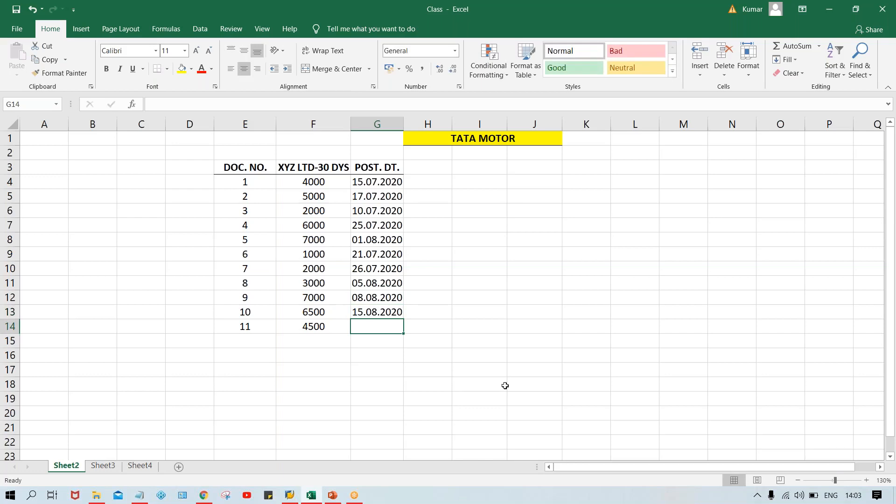
type("18.08")
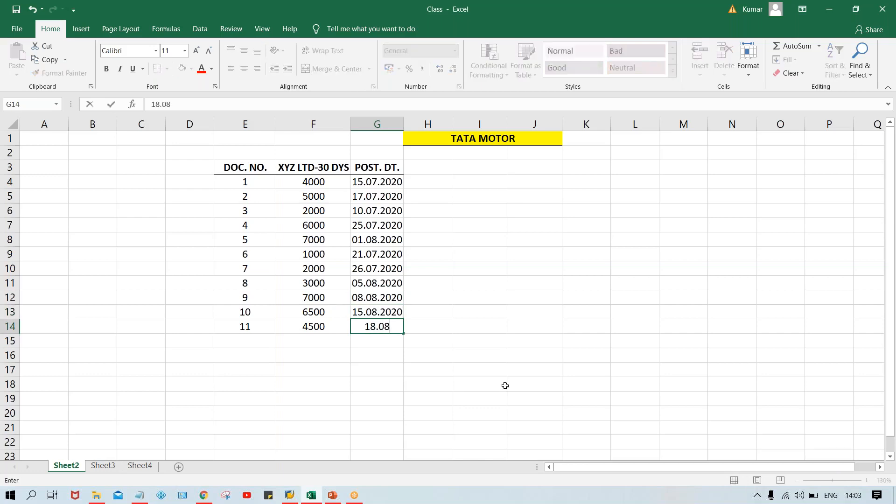
type(".2020")
key("Return")
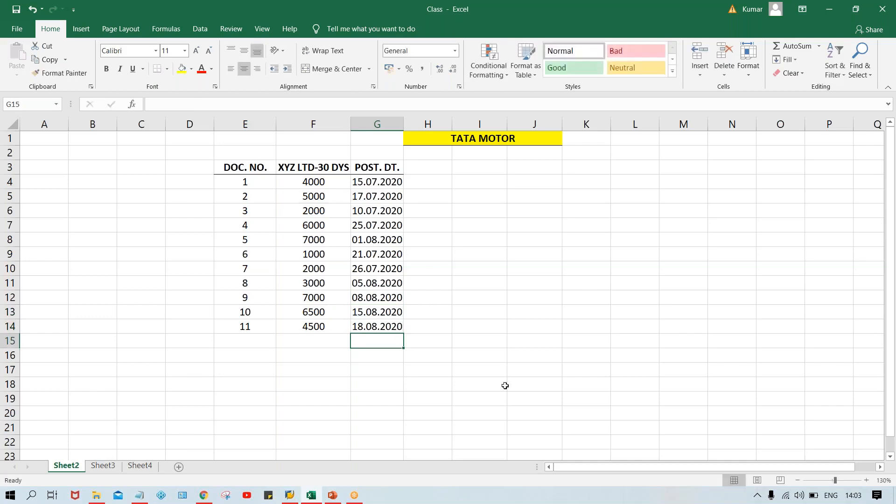
Step: Enter the date 20.08.2020 in bold in G2 above the POST. DT. header and widen column G
left_click(373, 153)
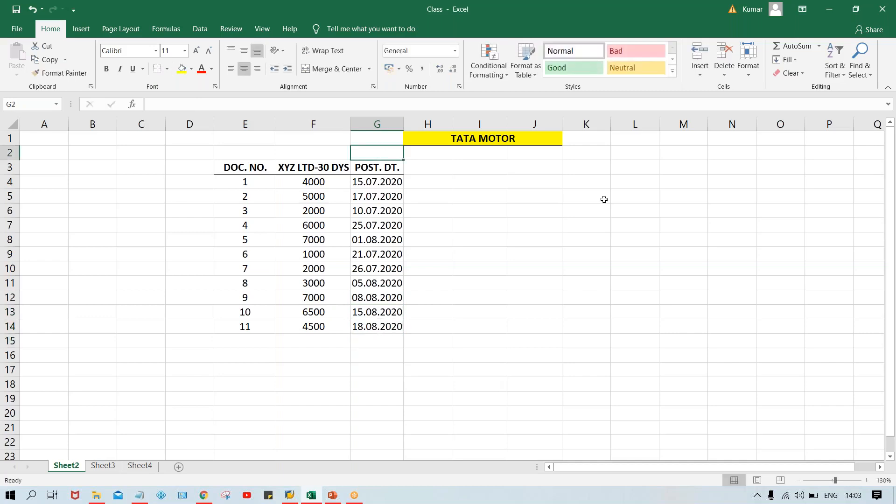
type("20.08")
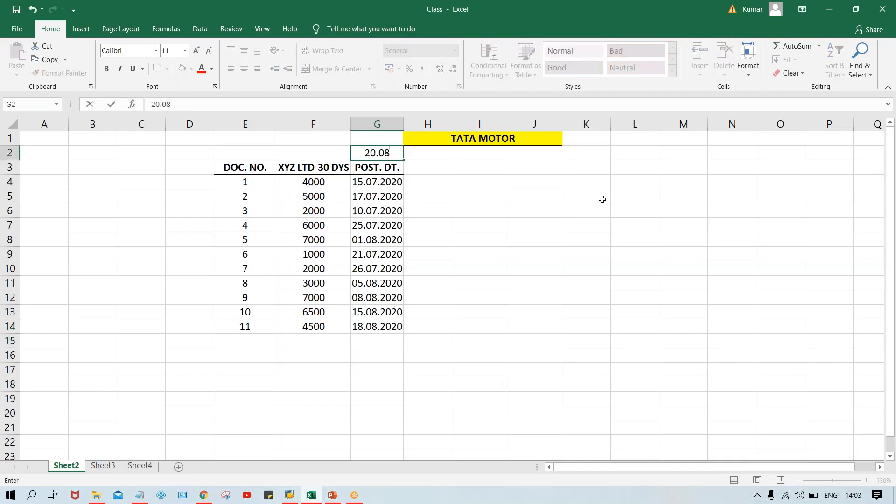
type(".2020")
key("Return")
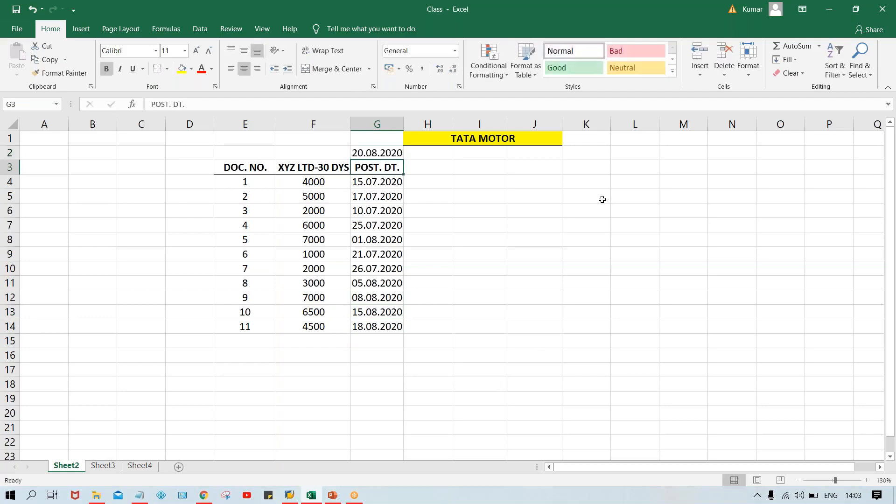
left_click(372, 154)
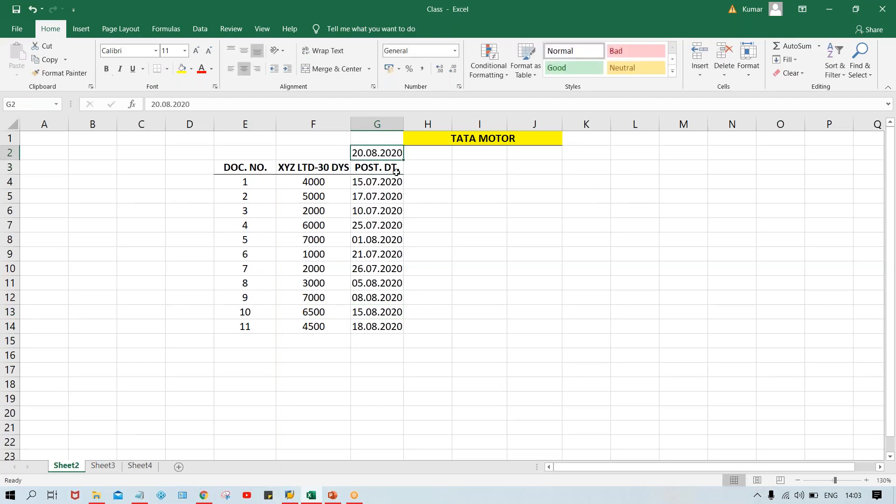
key("ctrl+b")
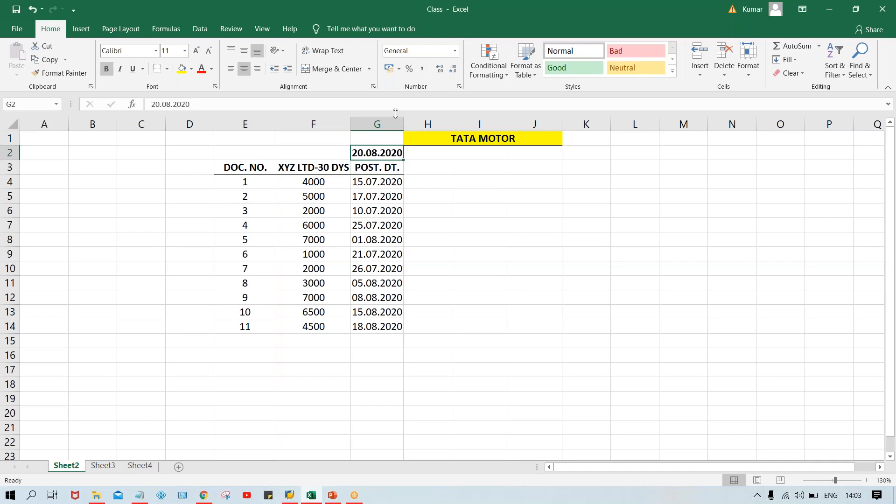
left_click_drag(403, 124, 415, 124)
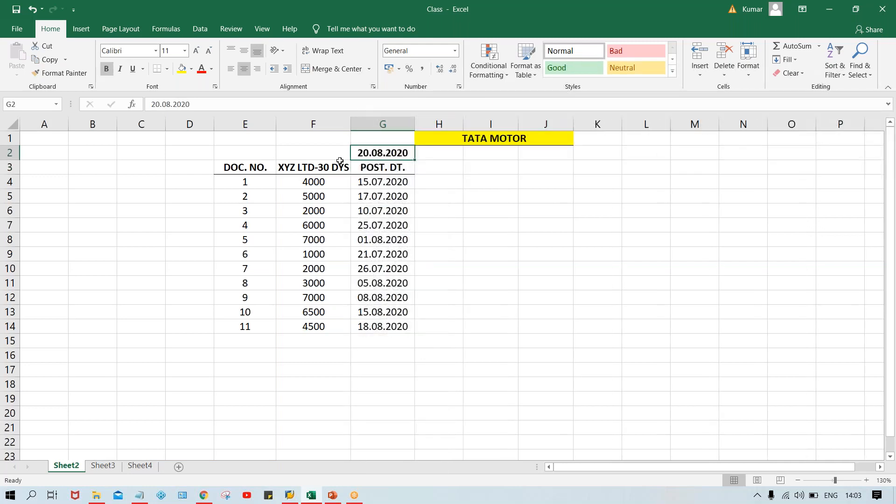
Step: Enter the label TODAY in F2 beside the date 20.08.2020
left_click(296, 155)
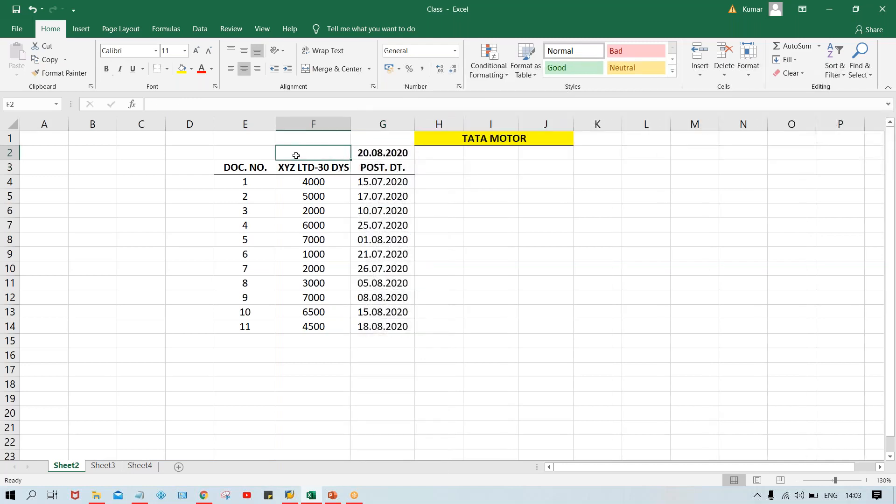
type("TODAY")
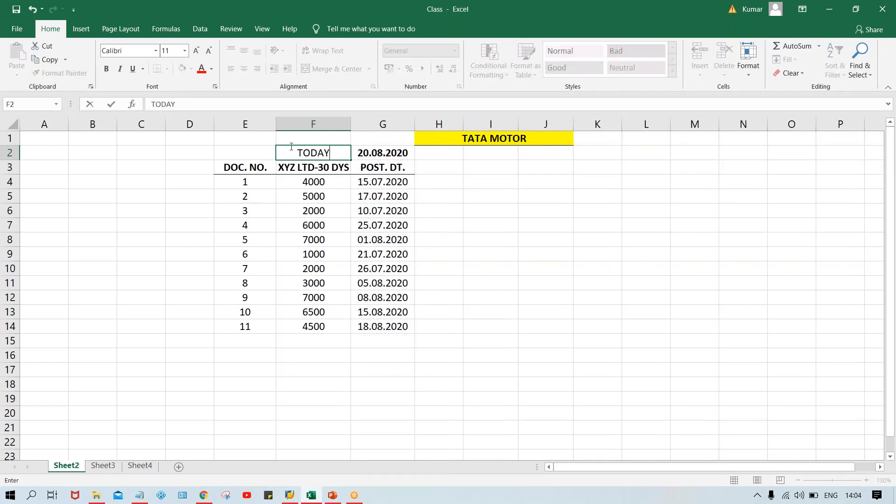
key("ctrl+Return")
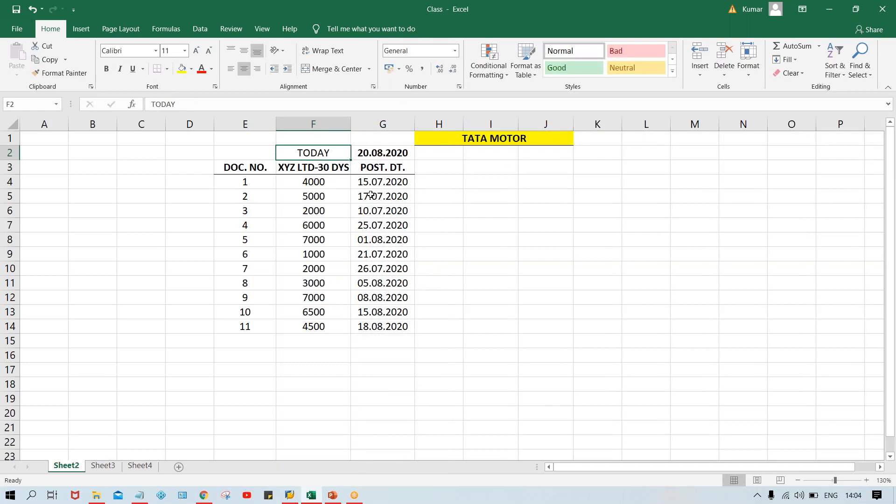
Step: Enter the header DUE DT. in I3 and make it bold
left_click_drag(372, 182, 396, 324)
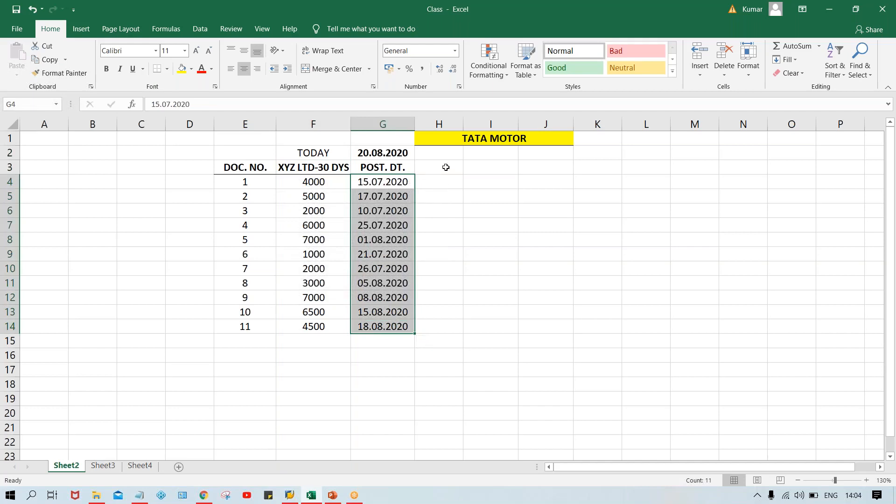
left_click(482, 167)
type("DUE DT")
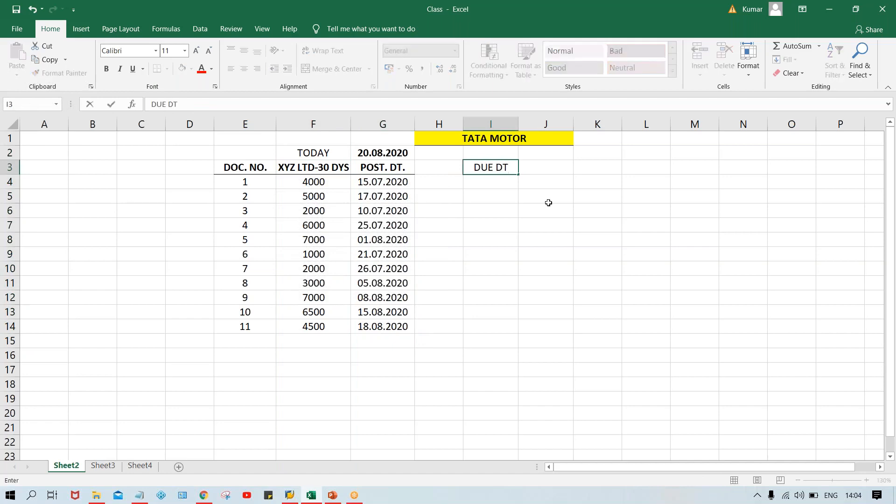
type(".")
key("Return")
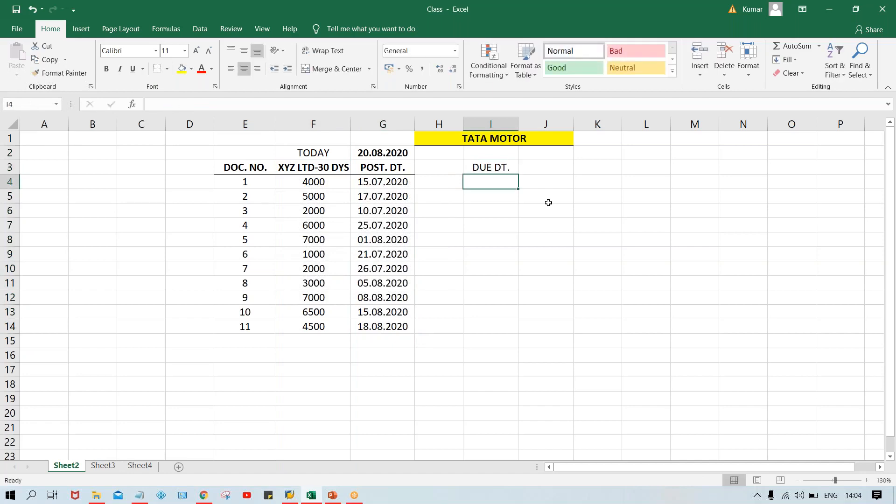
left_click(491, 169)
key("ctrl+b")
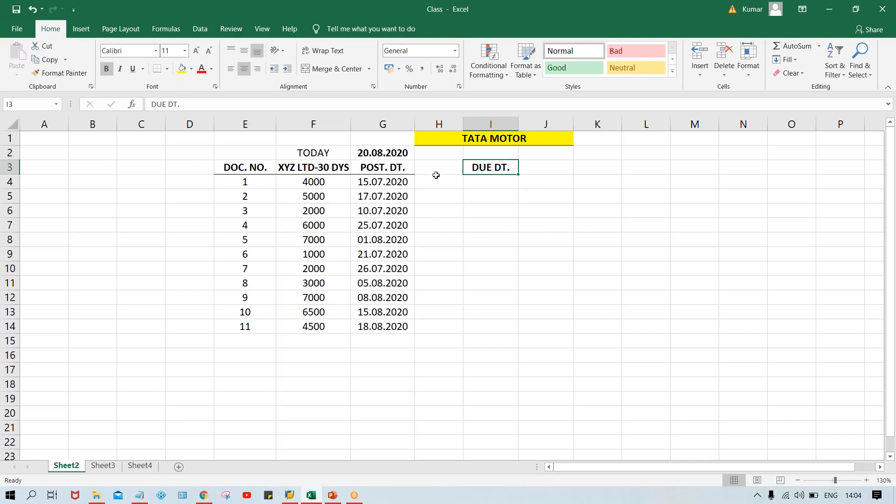
Step: Enter the header TOP in H3 between POST. DT. and DUE DT. and make it bold
left_click(436, 176)
left_click(498, 176)
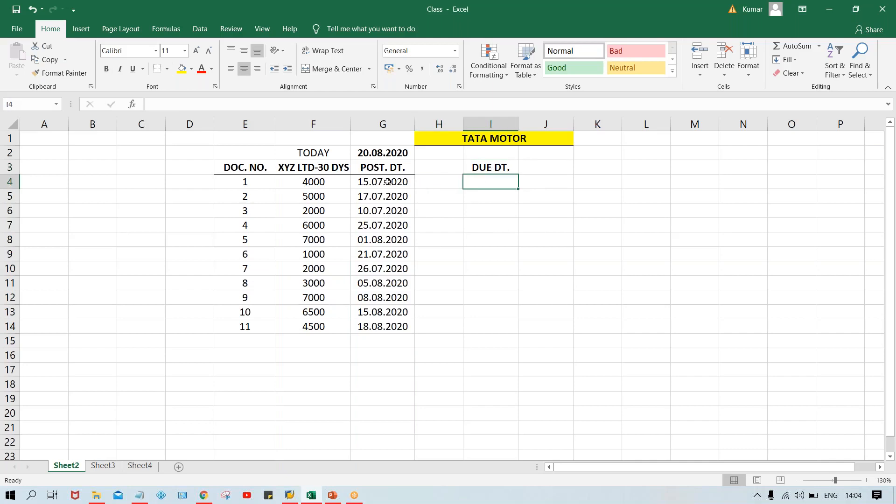
left_click(440, 172)
type("TO")
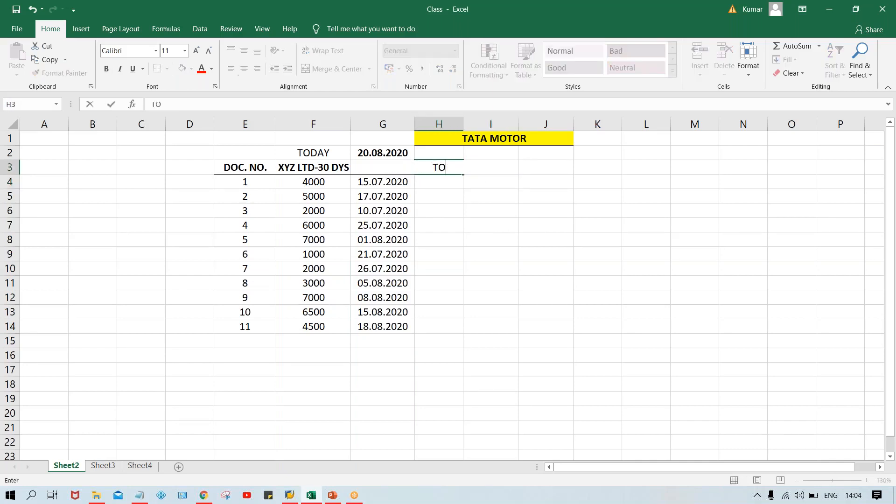
type("9")
key("BackSpace")
type("P")
key("Return")
left_click(433, 163)
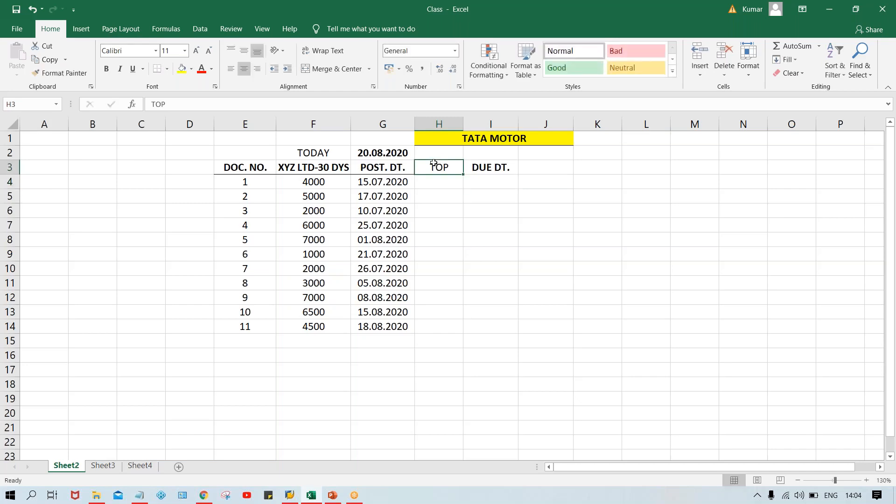
left_click(476, 196)
Step: Add a bottom border under the TOP and DUE DT. headers in H3:I3
left_click_drag(442, 167, 479, 164)
left_click(158, 70)
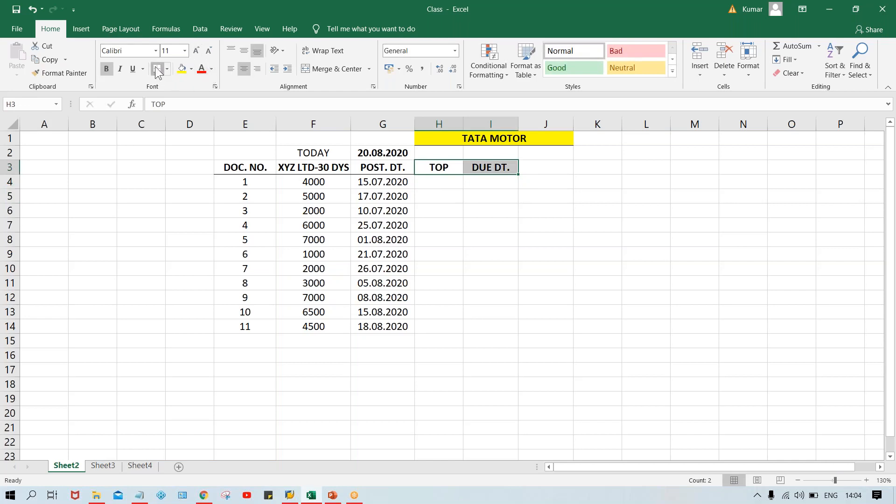
left_click(513, 208)
Step: Enter +30 as text in H4 and fill it down the TOP column to H14
left_click(444, 193)
left_click(434, 180)
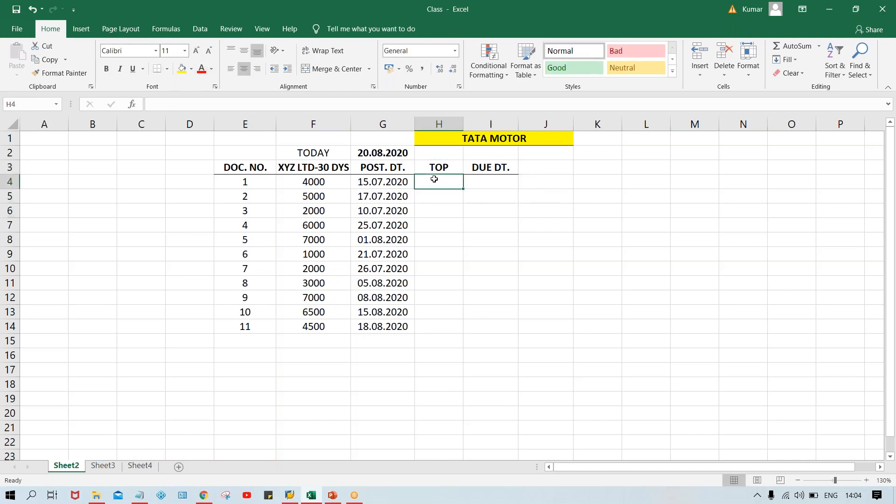
type("'")
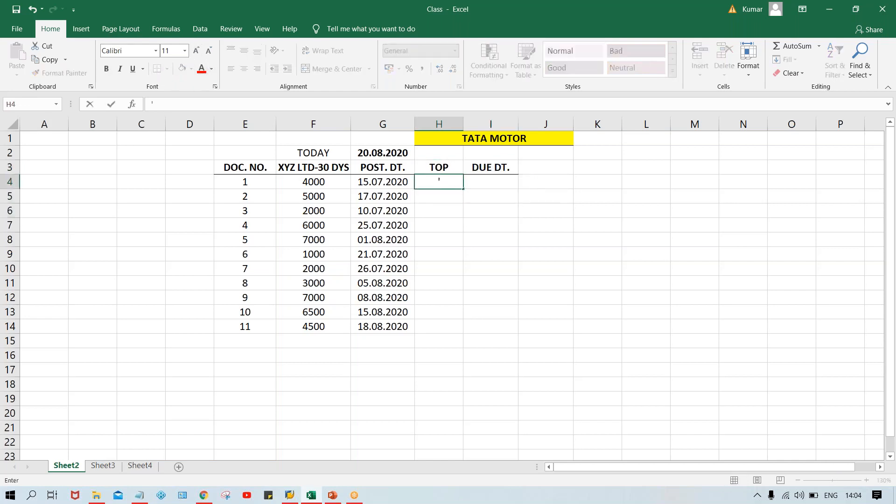
type("+30")
key("Return")
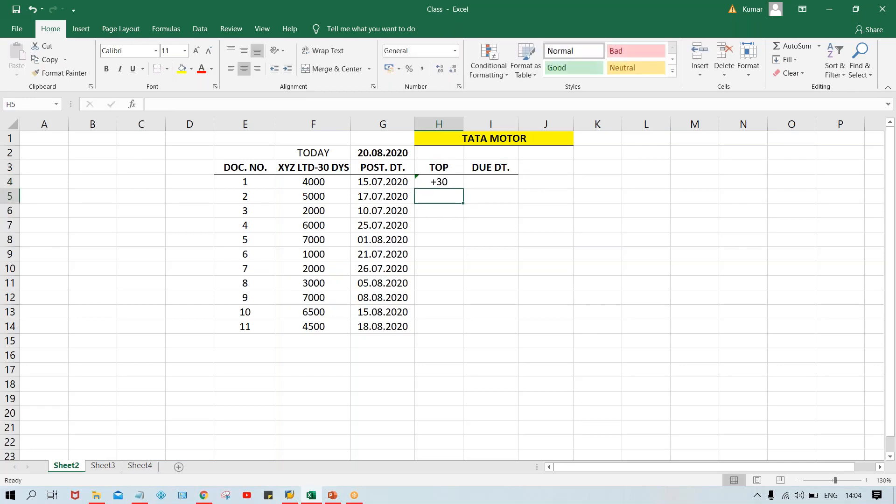
left_click_drag(438, 181, 445, 331)
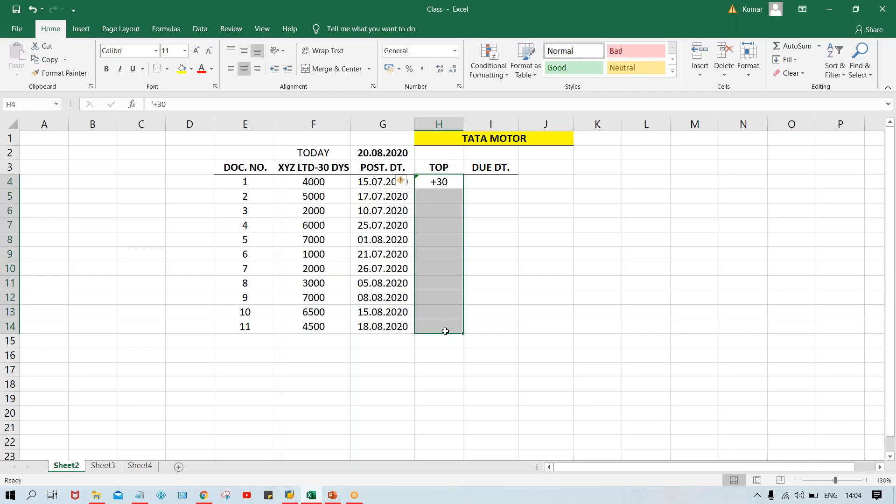
key("ctrl+d")
left_click(586, 239)
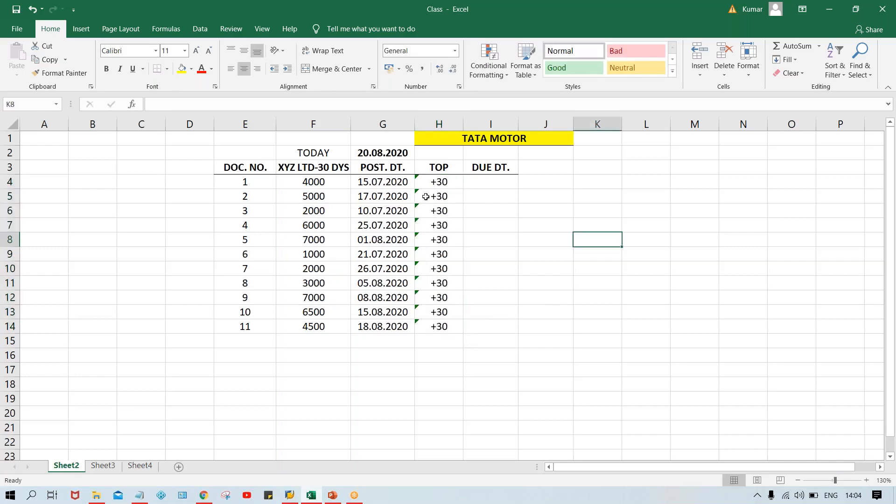
Step: Examine the posting dates against the 30-day payment terms to work out the due date of document 1
left_click(402, 183)
left_click(447, 180)
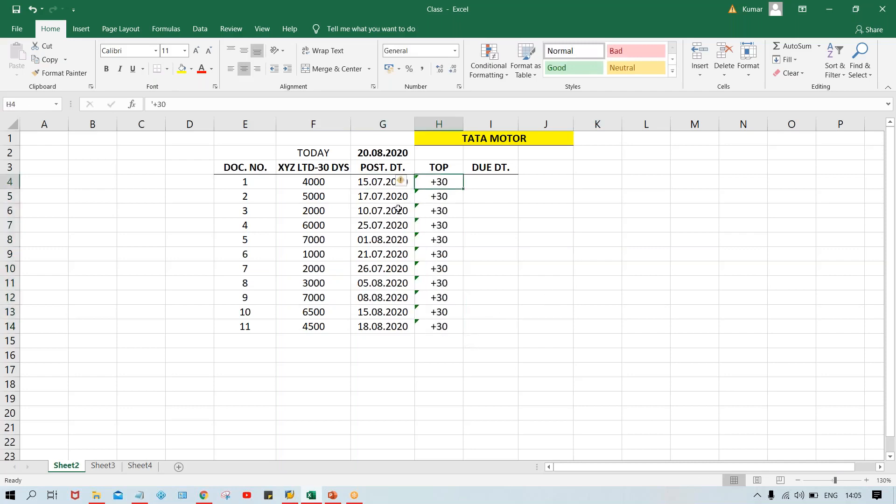
left_click(388, 200)
left_click(449, 196)
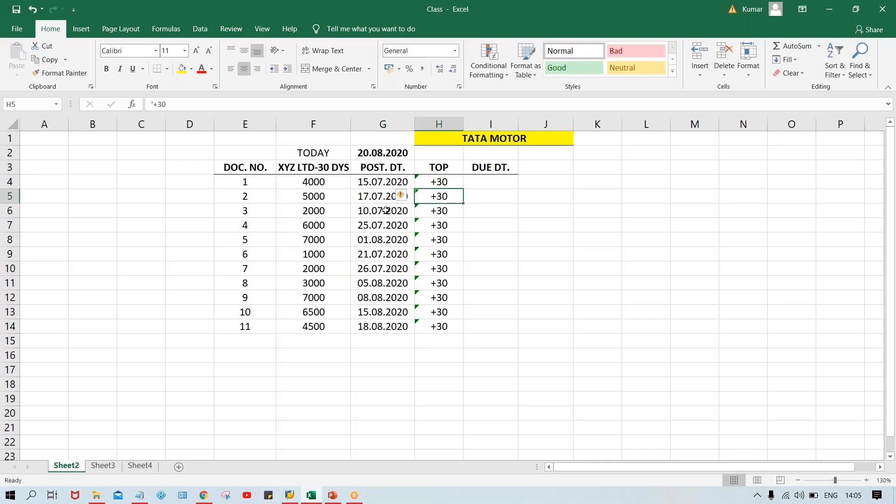
left_click(386, 210)
left_click(449, 210)
left_click(376, 236)
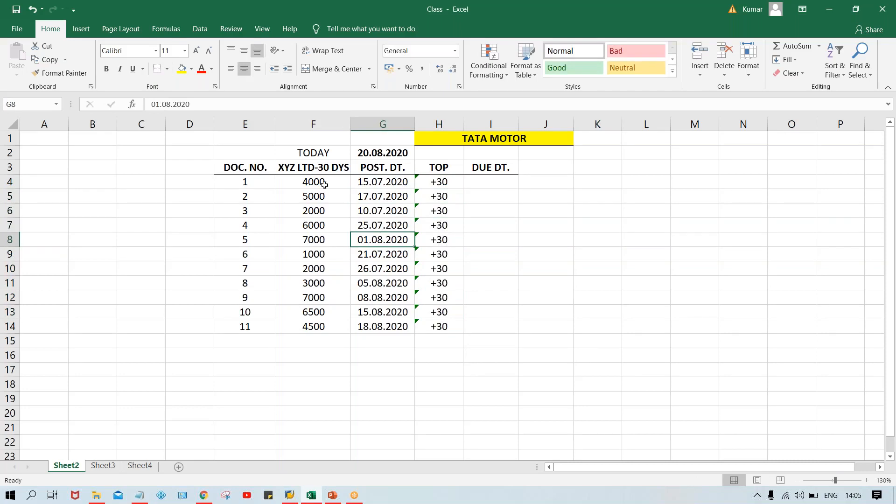
left_click(313, 162)
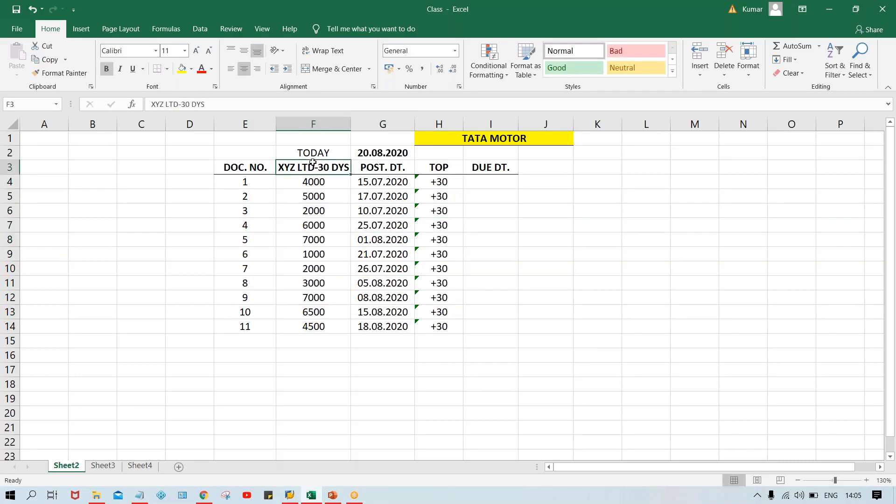
left_click(480, 183)
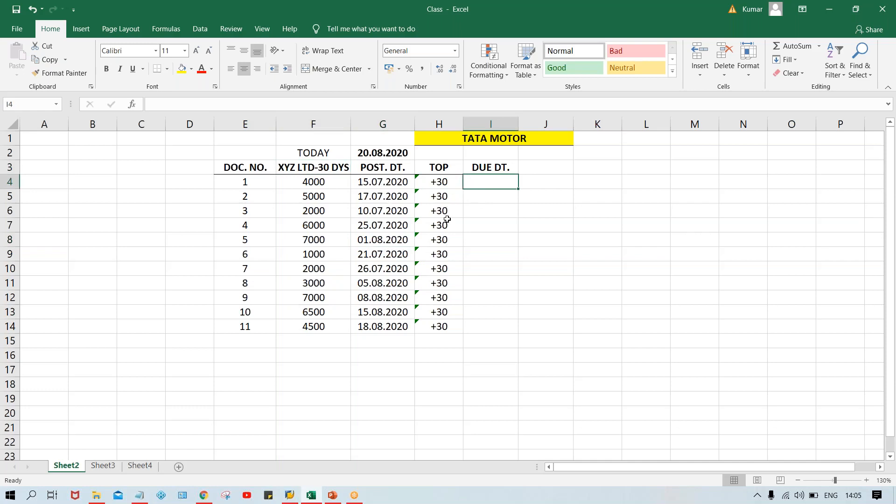
left_click(365, 183)
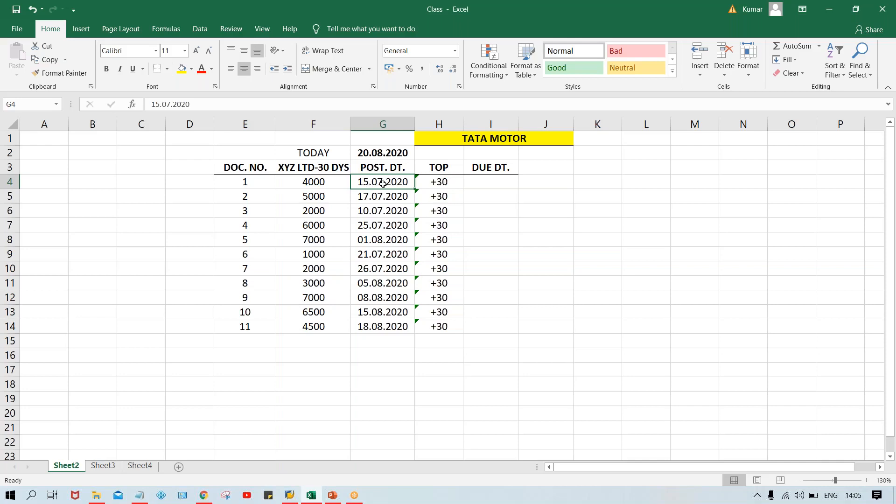
left_click(483, 183)
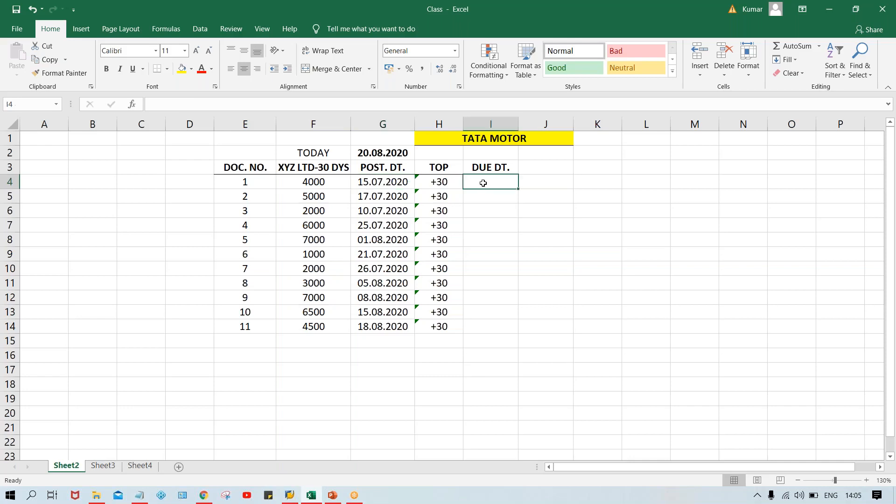
left_click(370, 182)
left_click(440, 186)
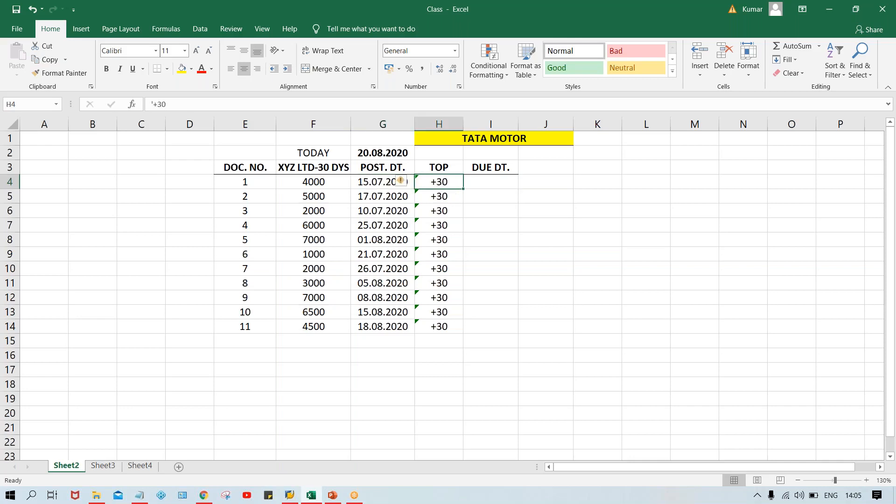
left_click(367, 186)
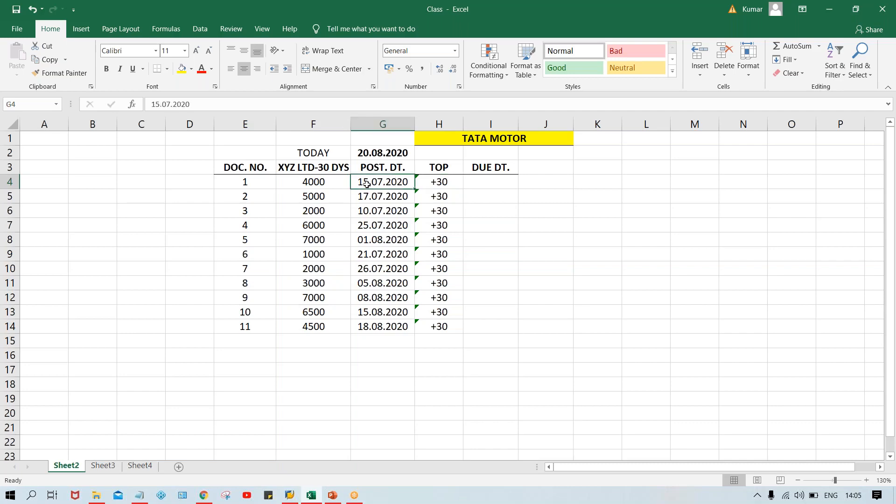
Step: Enter 14.08.2020 in I4 as the due date of document 1 and compare it with its posting date
left_click(486, 181)
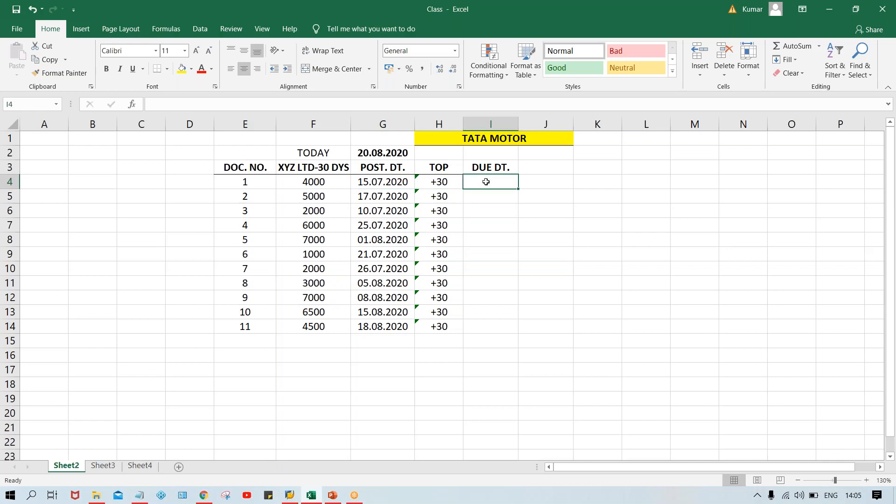
type("15.08.202")
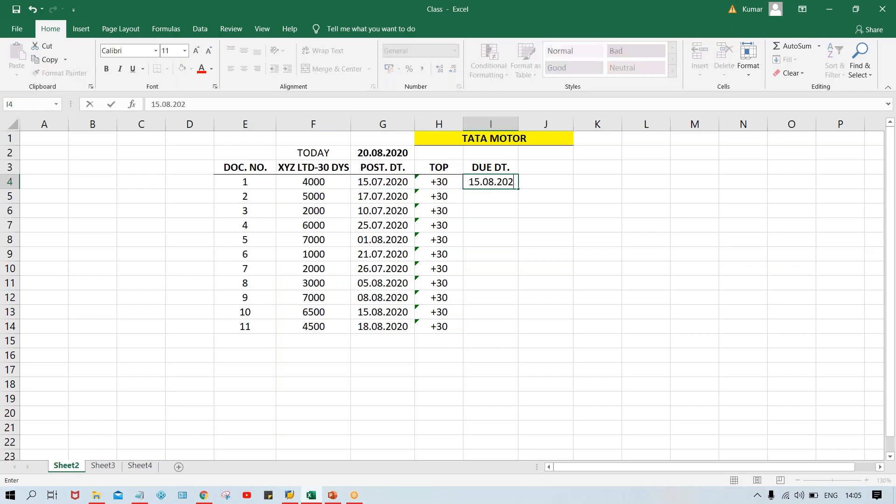
type("0")
key("Return")
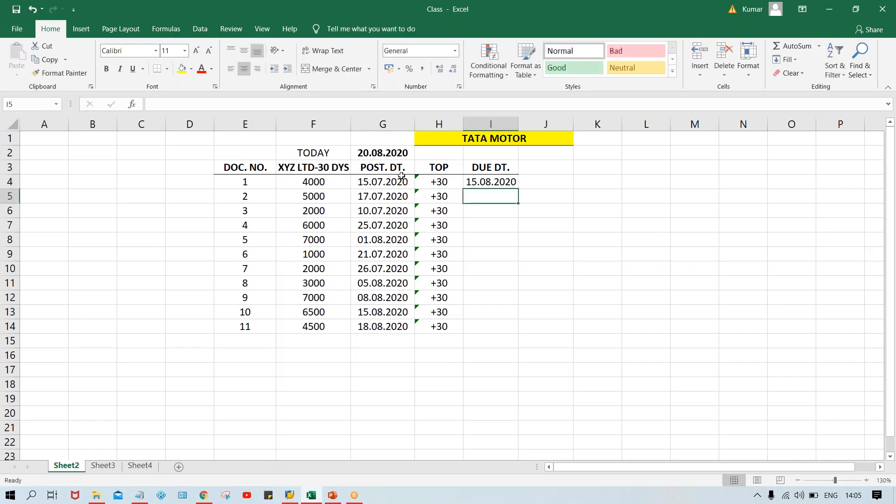
left_click(367, 182)
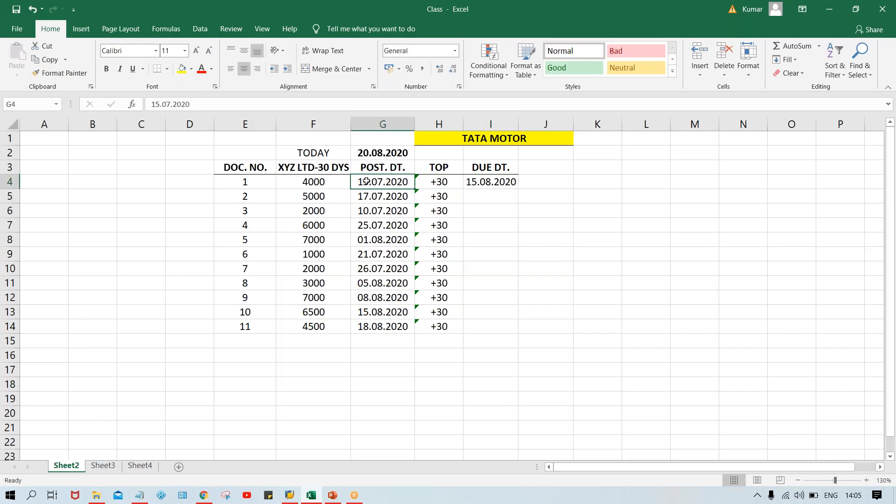
double_click(476, 182)
key("BackSpace")
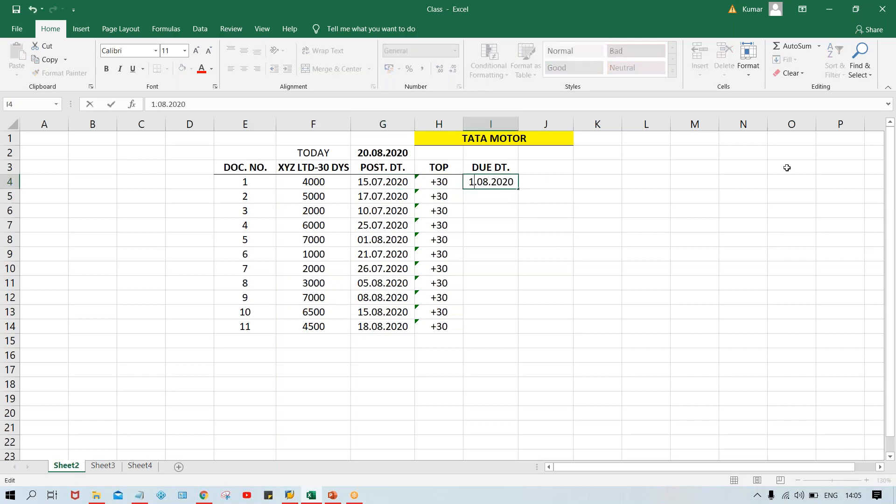
type("4")
key("Return")
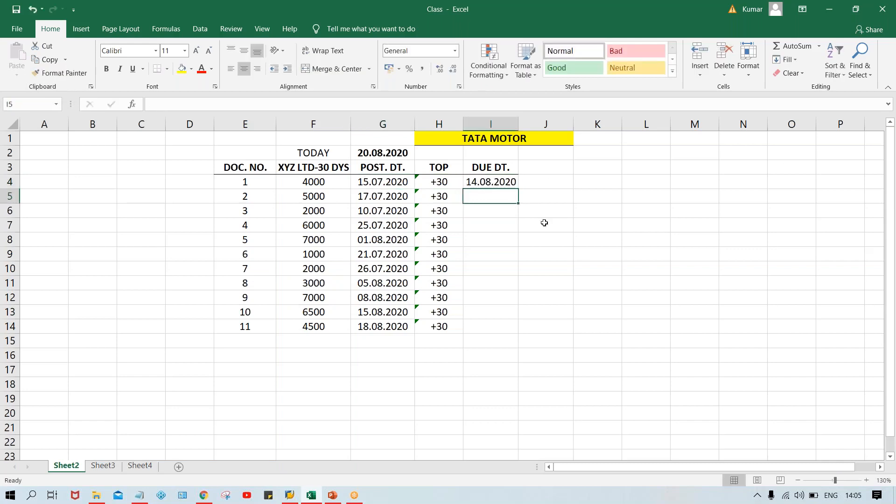
left_click(374, 180)
left_click(482, 182)
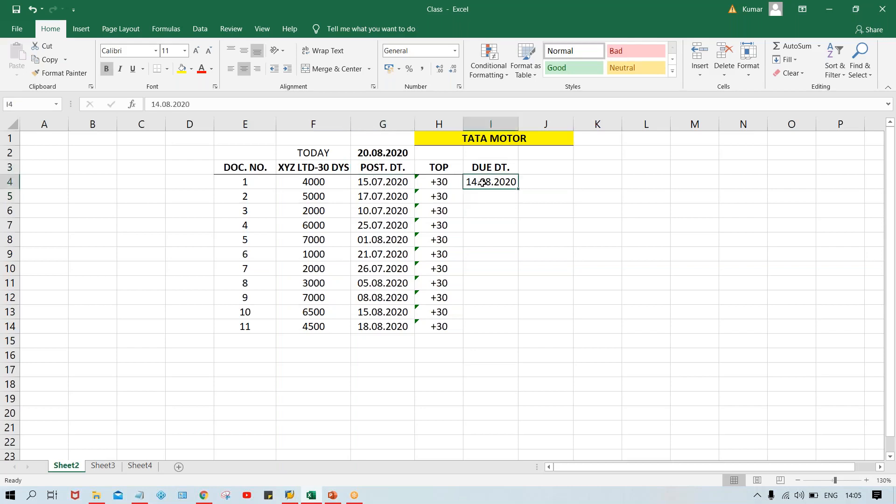
Step: Copy the due date from I4 down to I5 and change it to 16.08.2020 for document 2
left_click(371, 198)
left_click(492, 195)
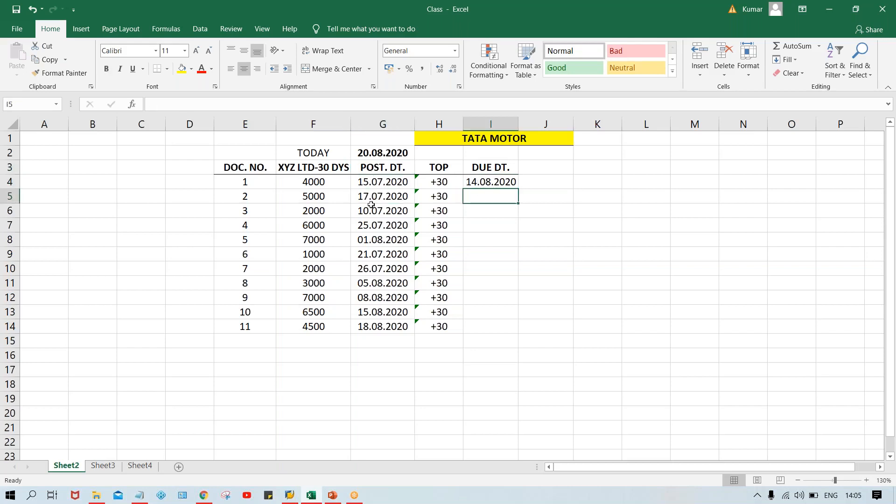
left_click_drag(371, 210, 371, 198)
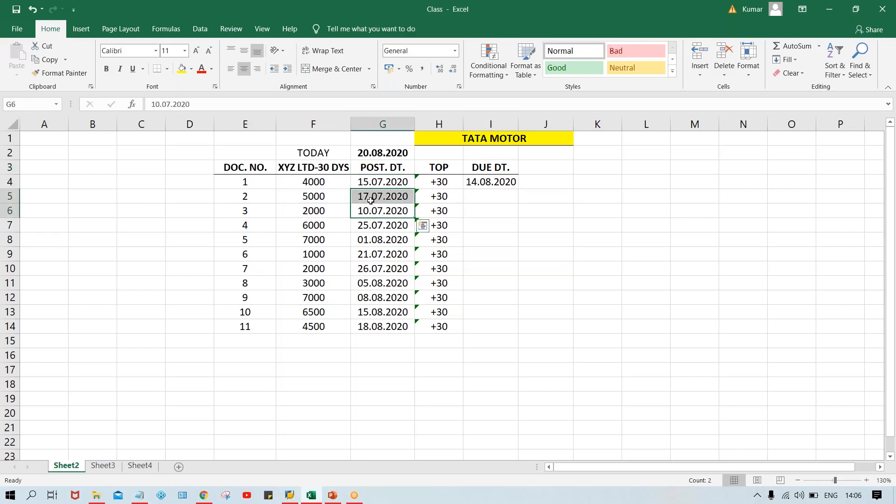
left_click(484, 198)
key("ctrl+d")
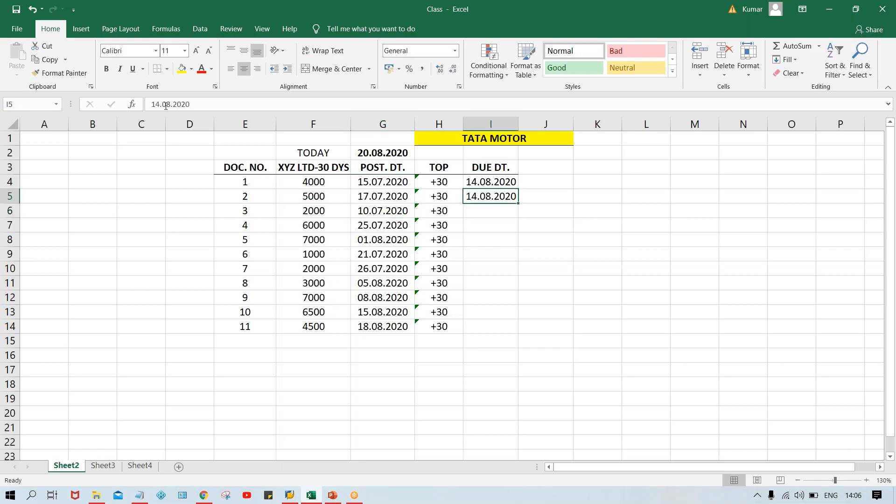
left_click(160, 104)
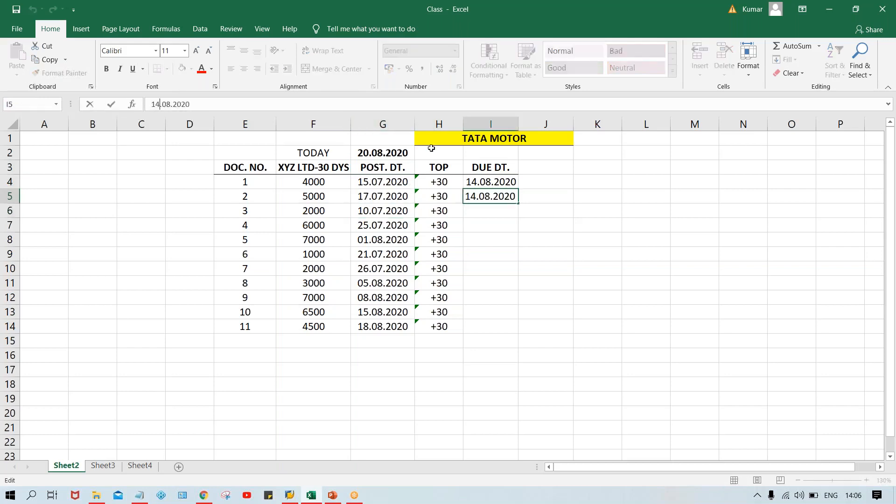
key("BackSpace")
type("6")
key("Return")
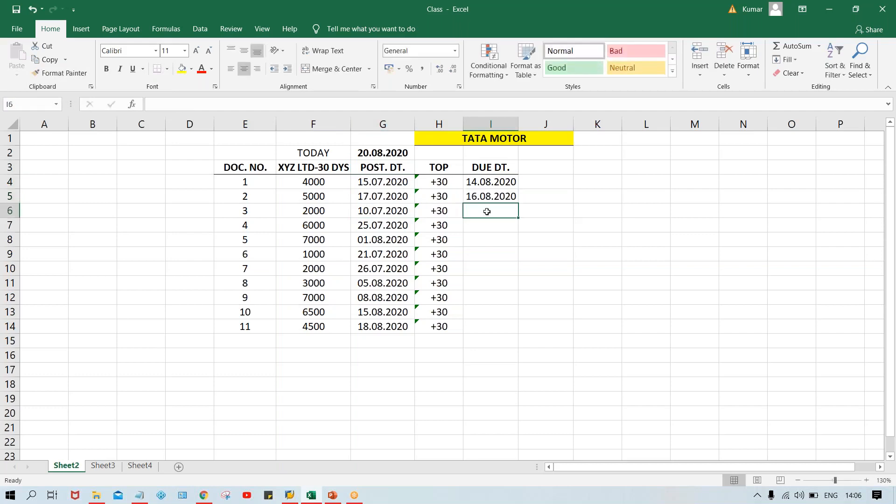
Step: Copy the due date from I5 down to I6 and change it to 09.08.2020 for document 3
key("ctrl+d")
double_click(472, 209)
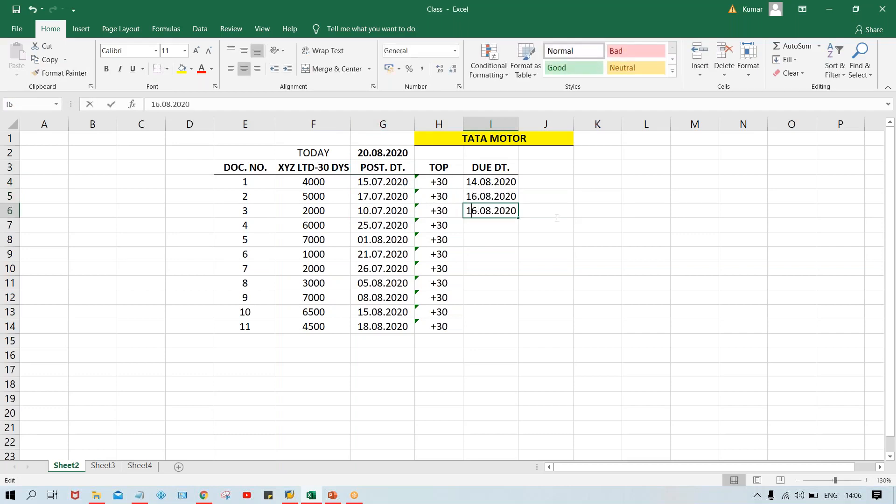
key("BackSpace")
key("BackSpace")
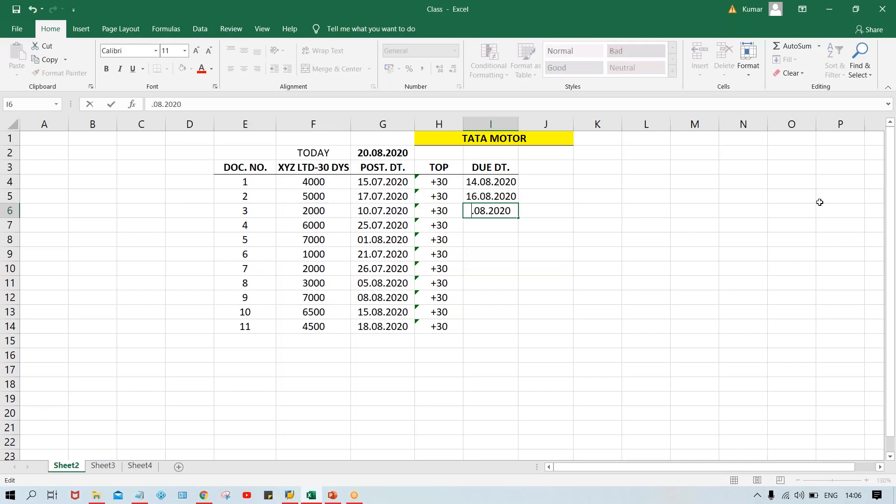
type("09")
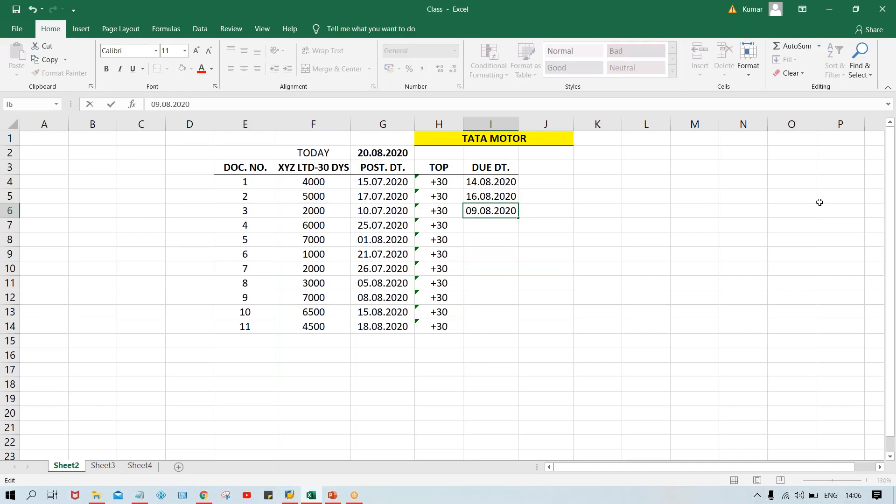
key("Return")
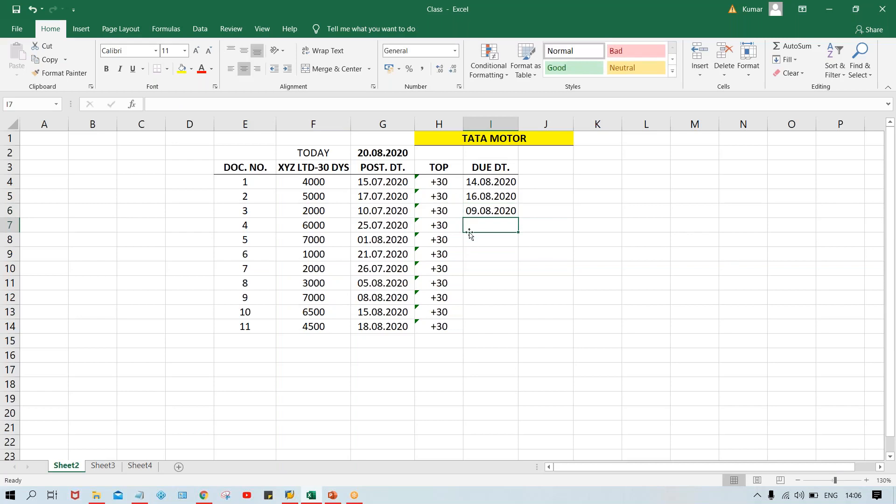
Step: Copy the due date from I6 down to I7 and change it to 24.08.2020 for document 4
key("ctrl+d")
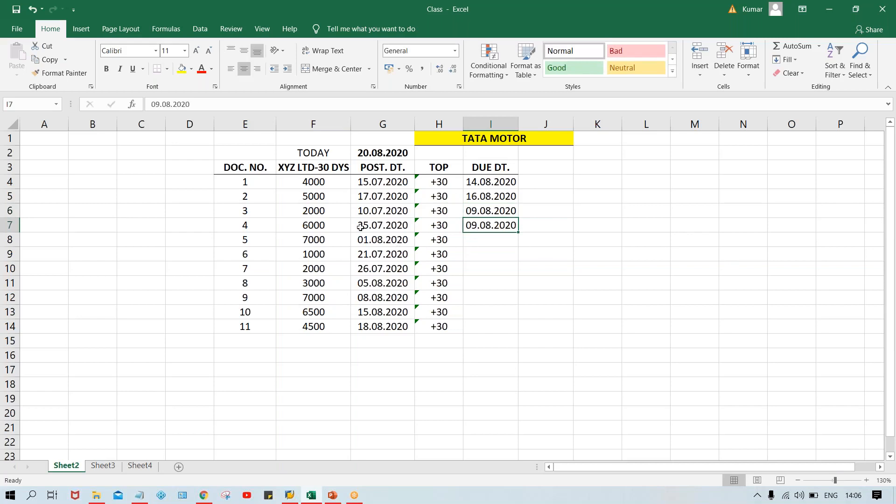
double_click(477, 225)
key("BackSpace")
key("BackSpace")
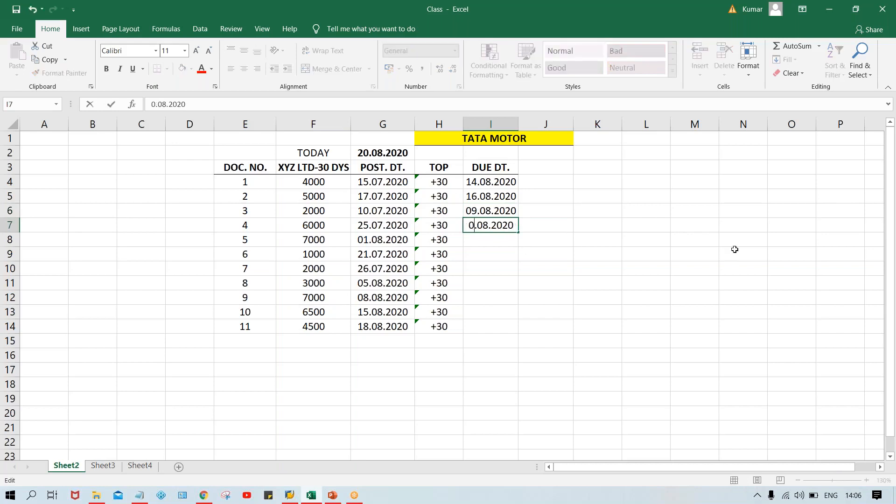
type("24")
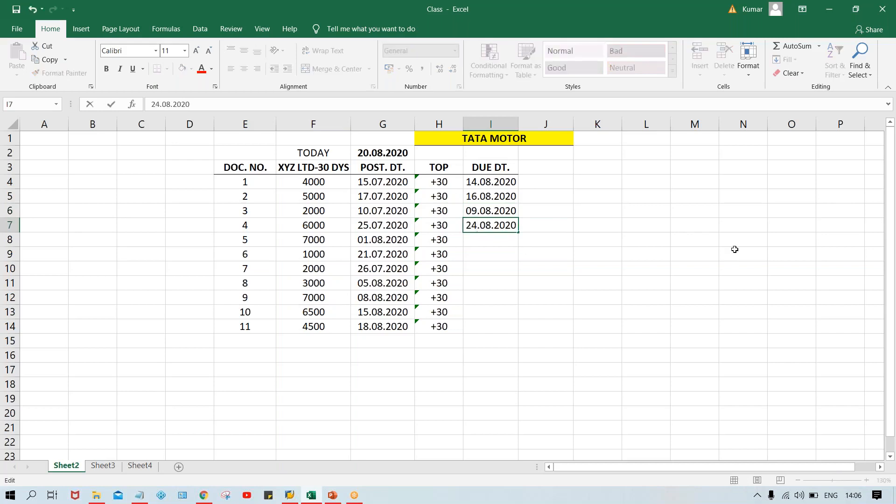
key("Return")
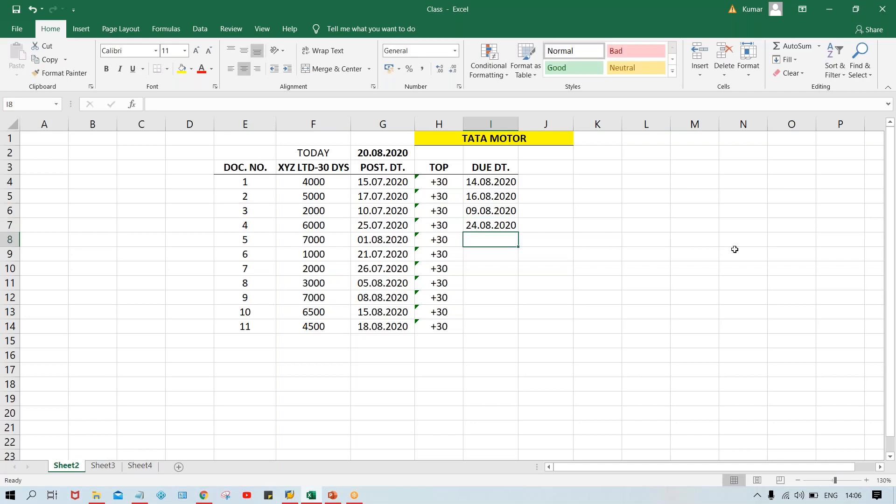
Step: Enter 31.08.2020 in I8 as the due date of document 5
type("30.")
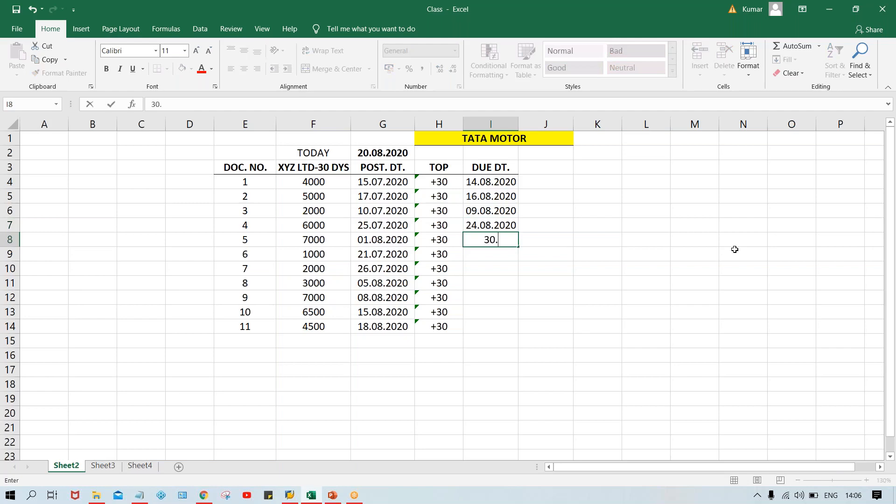
key("BackSpace")
key("BackSpace")
type("1.0")
type("8.2020")
key("Return")
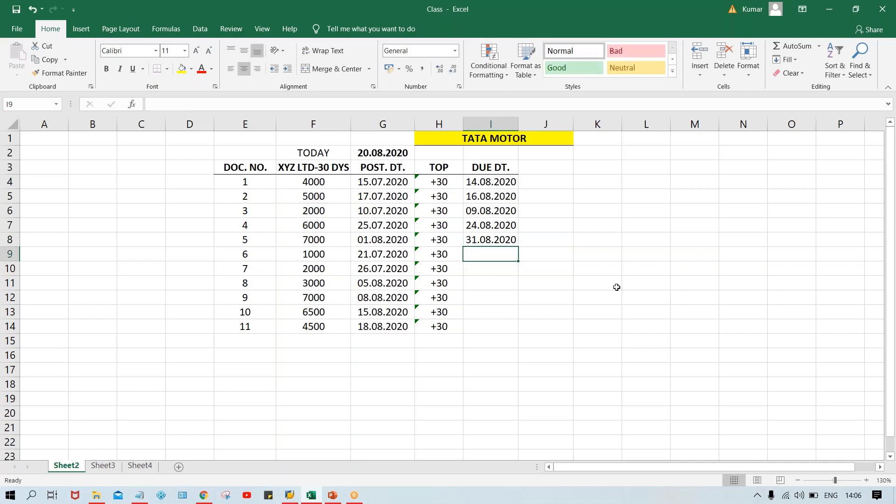
Step: Check document 6's posting date and enter 20.08.2020 in I9 as its due date
left_click(364, 252)
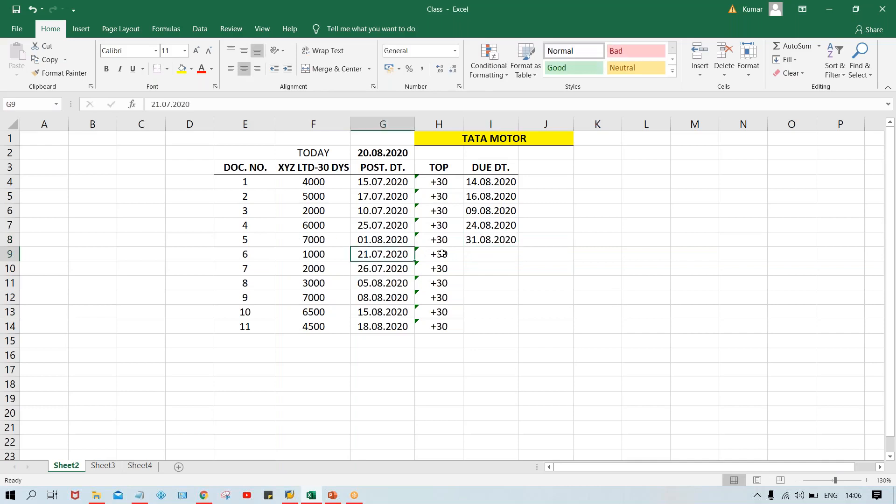
left_click(493, 250)
type("20.0")
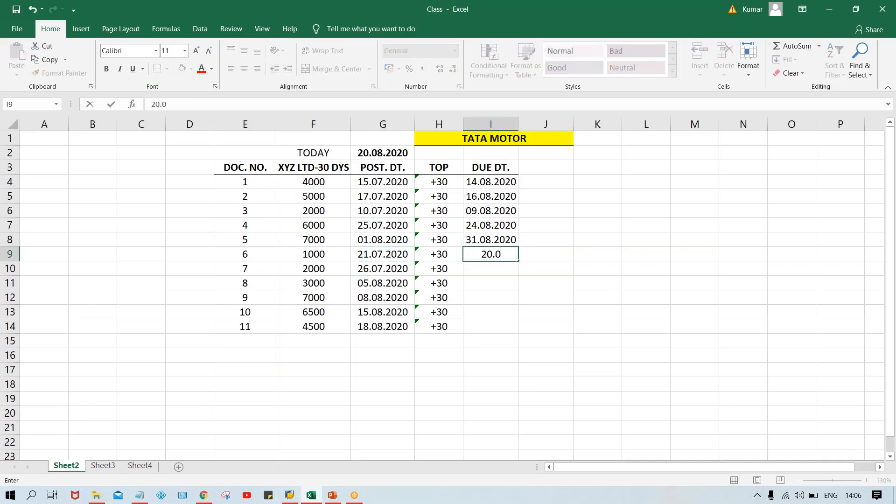
type("8.2020")
key("Return")
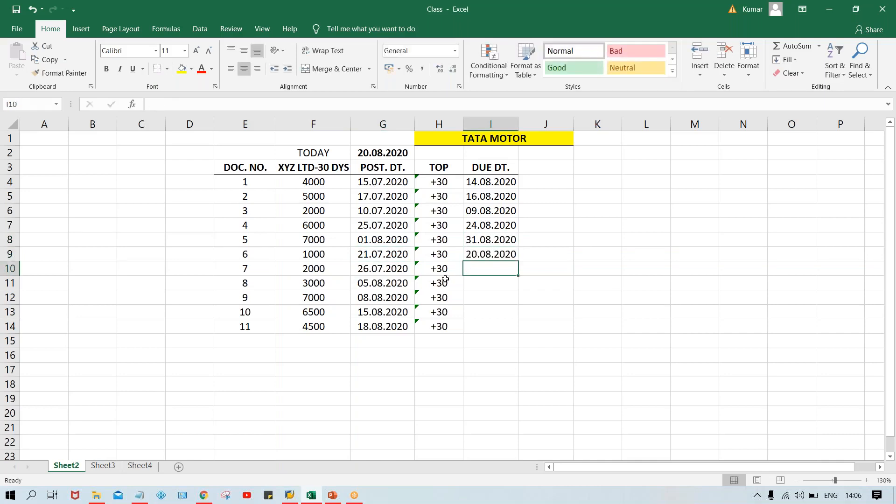
Step: Check document 7's posting date and enter 25.08.2020 in I10 as its due date, correcting the month to 08
left_click(368, 268)
left_click(494, 268)
type("25")
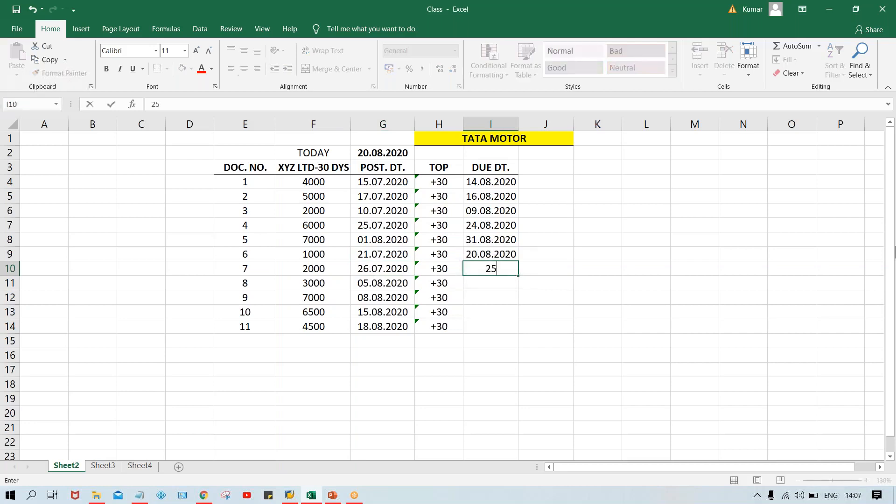
type(".07.2020")
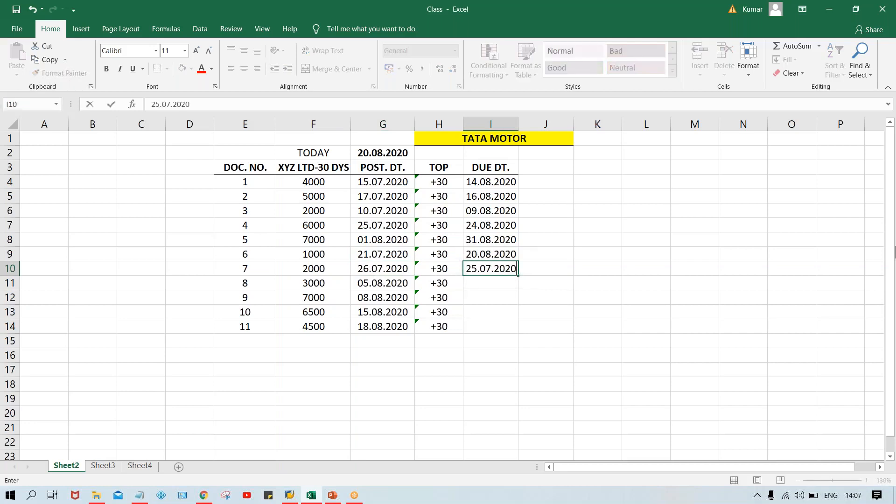
key("Return")
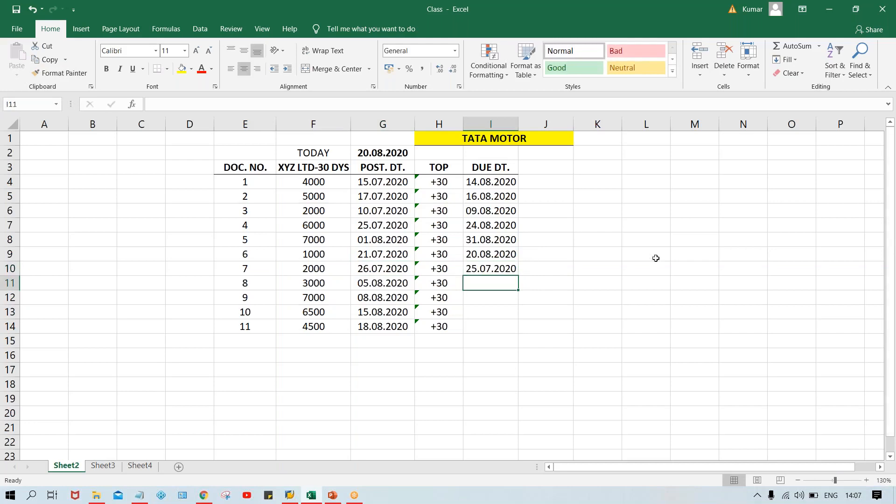
double_click(490, 266)
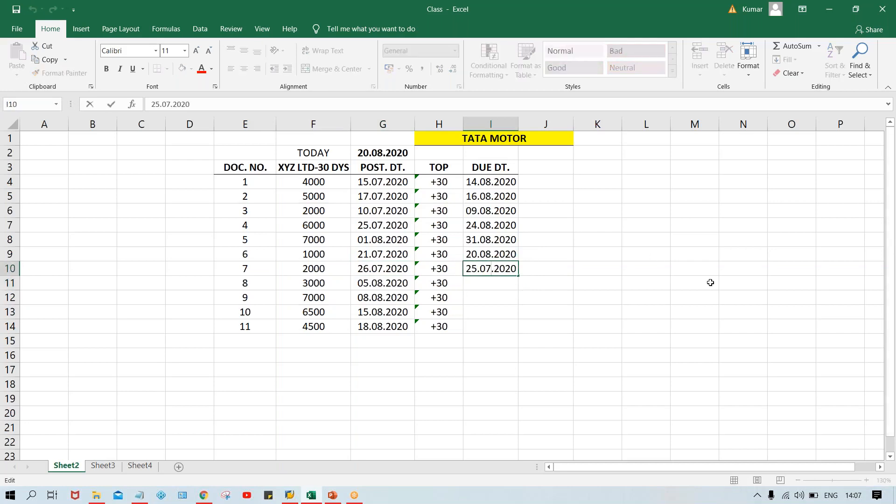
key("BackSpace")
type("8")
key("Return")
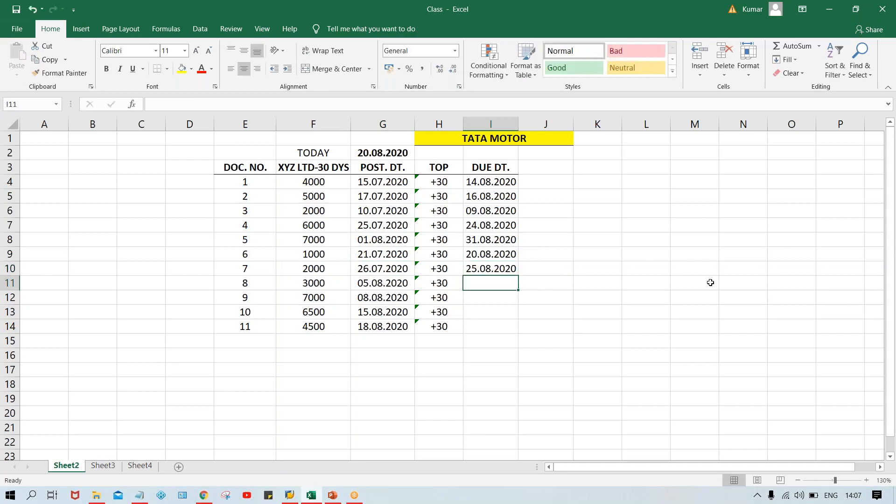
Step: Check document 8's posting date and enter 04.09.2020 in I11 as its due date
left_click(367, 284)
left_click(480, 278)
left_click(359, 285)
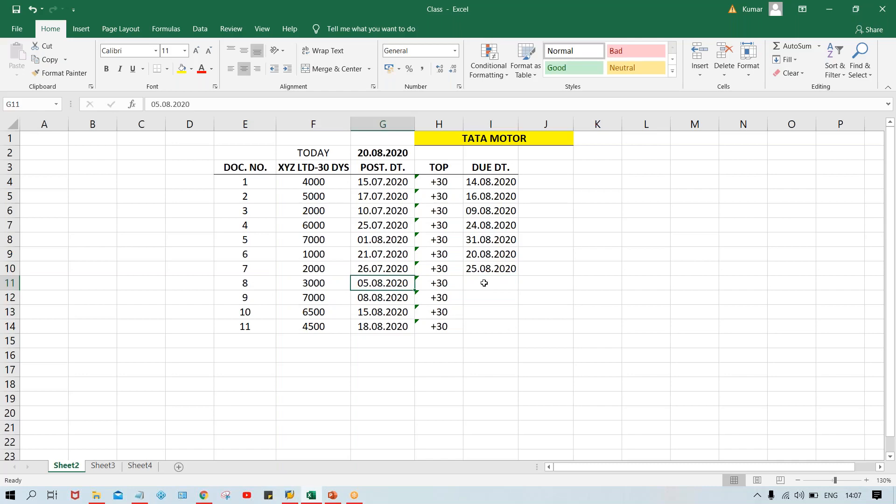
left_click(484, 284)
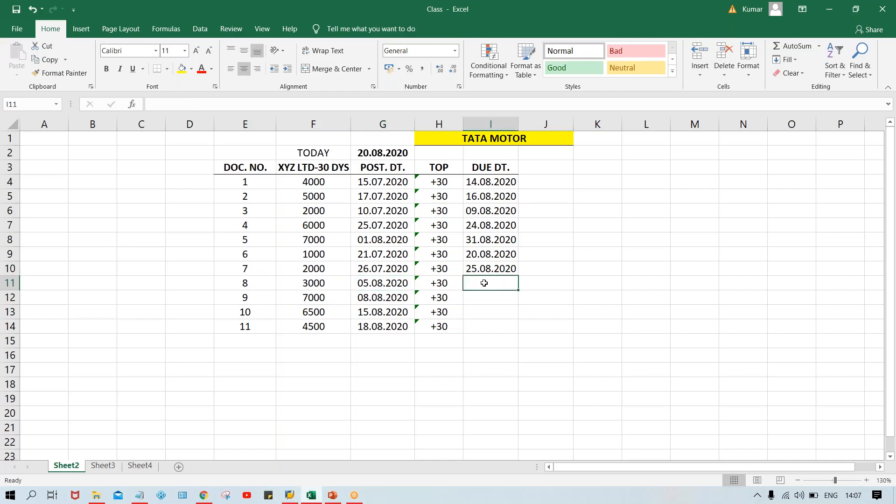
type("04.")
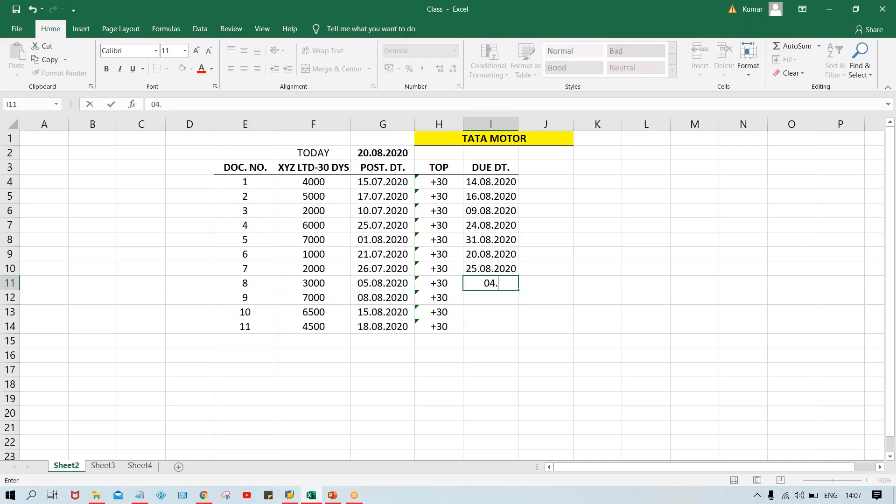
type("09.2020")
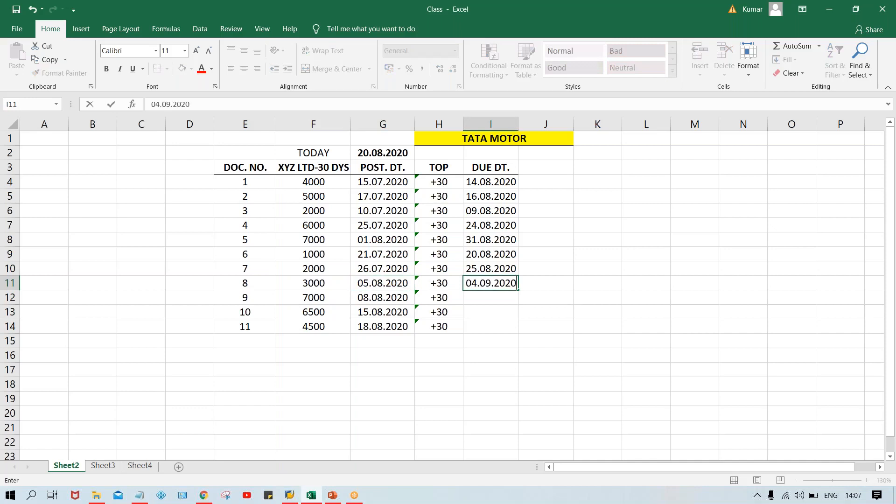
key("Return")
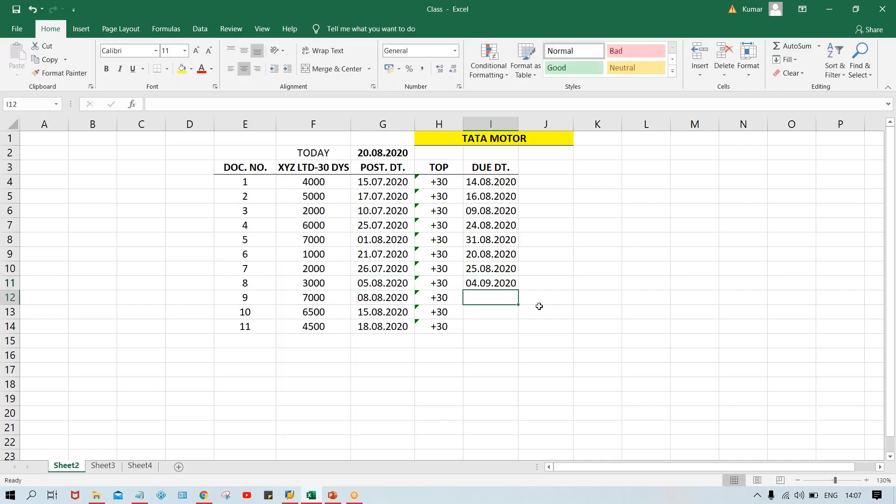
Step: Enter 07.09.2020 in I12 as the due date of document 9
type("07")
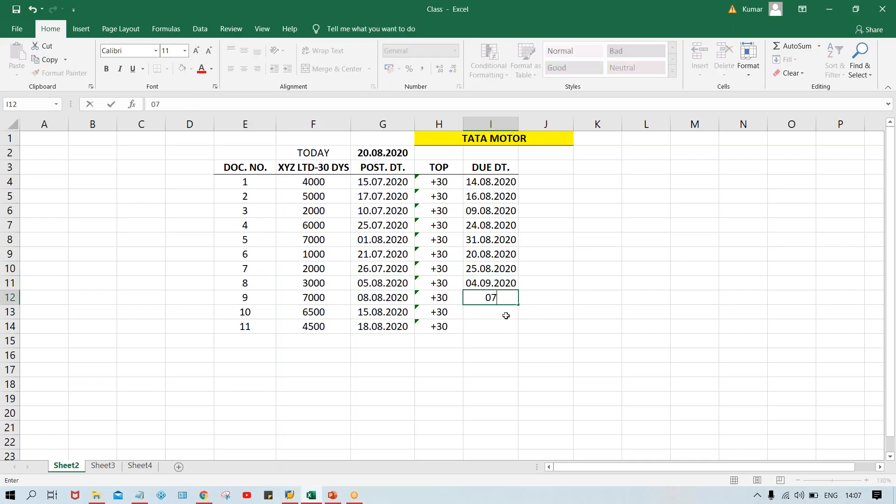
type(".09.2020")
key("Return")
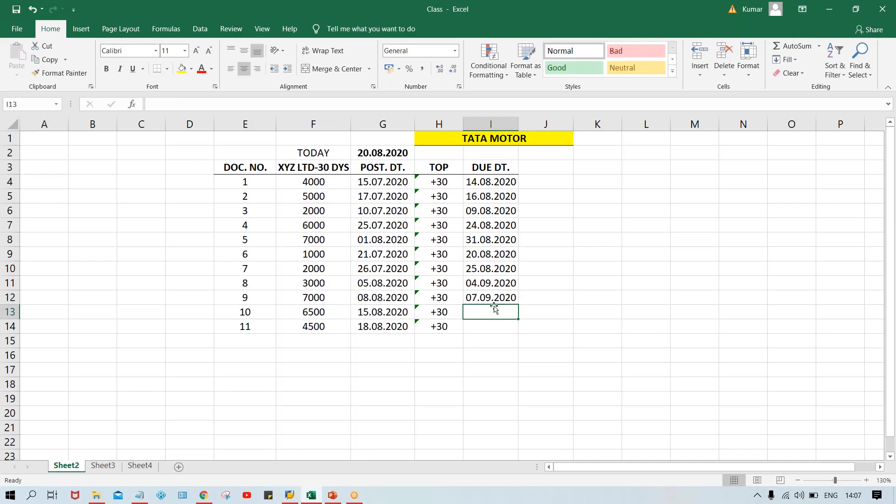
Step: Enter 14.09.2020 in I13 as the due date of document 10
type("14.")
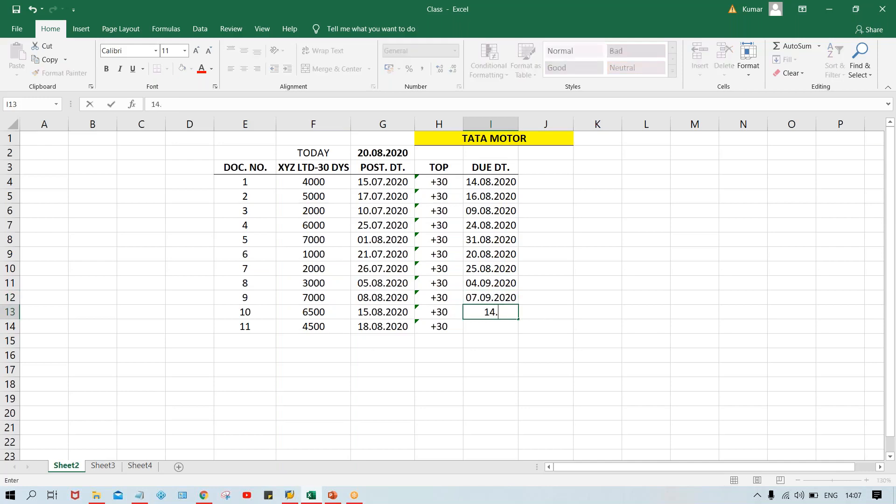
type("09.2020")
key("Return")
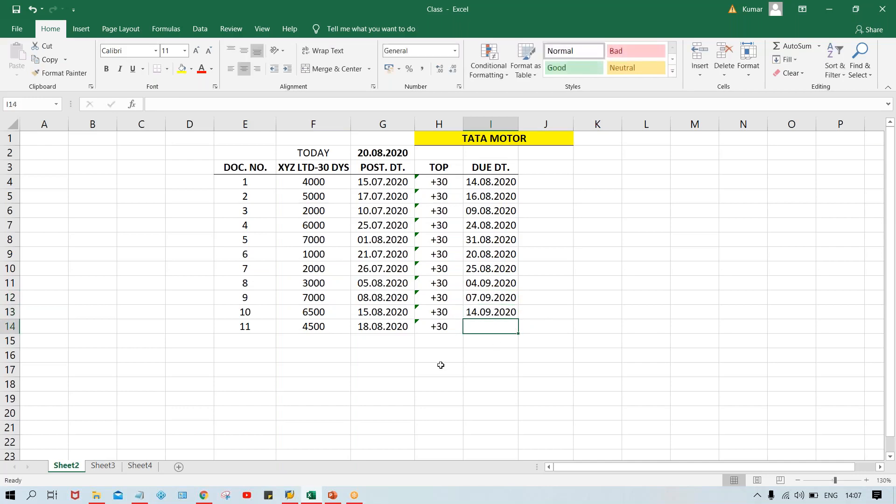
Step: Enter 17.09.2020 in I14 as the due date of document 11
type("1")
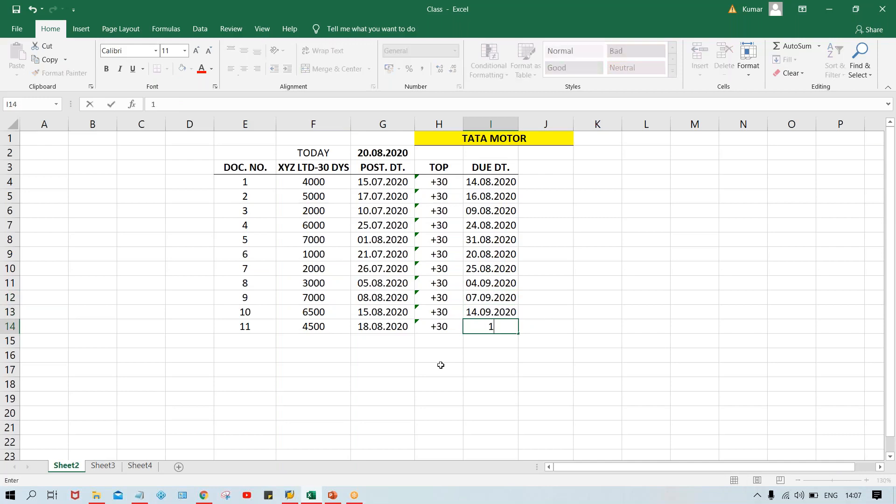
type("7.09.2020")
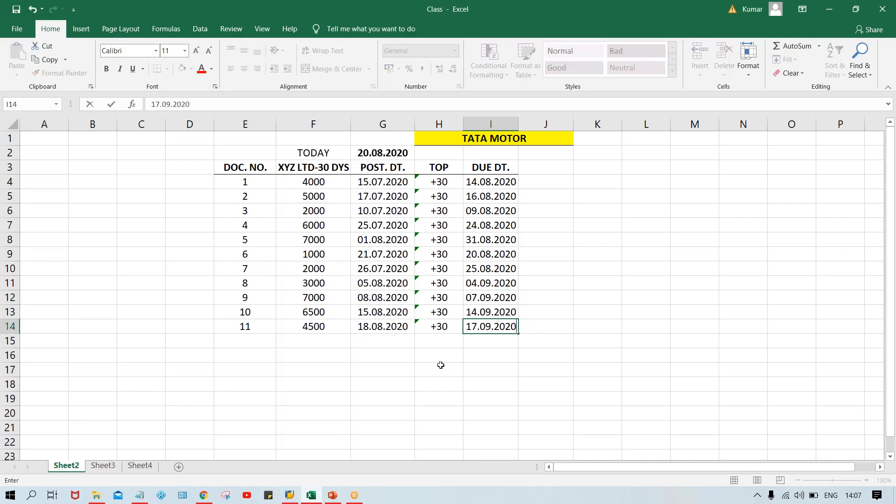
key("Return")
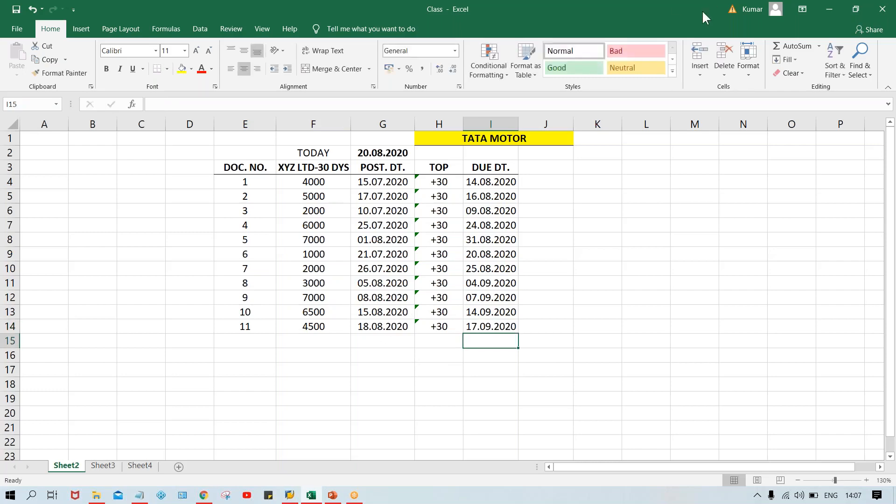
left_click(683, 13)
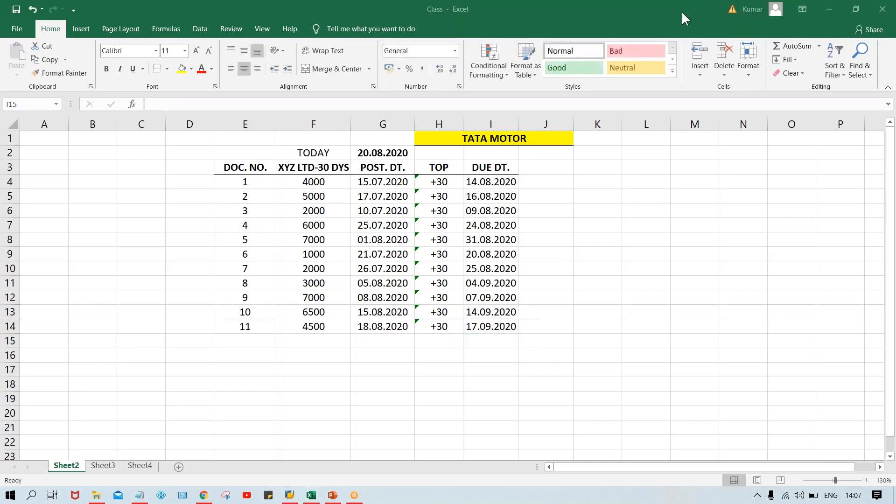
left_click(562, 206)
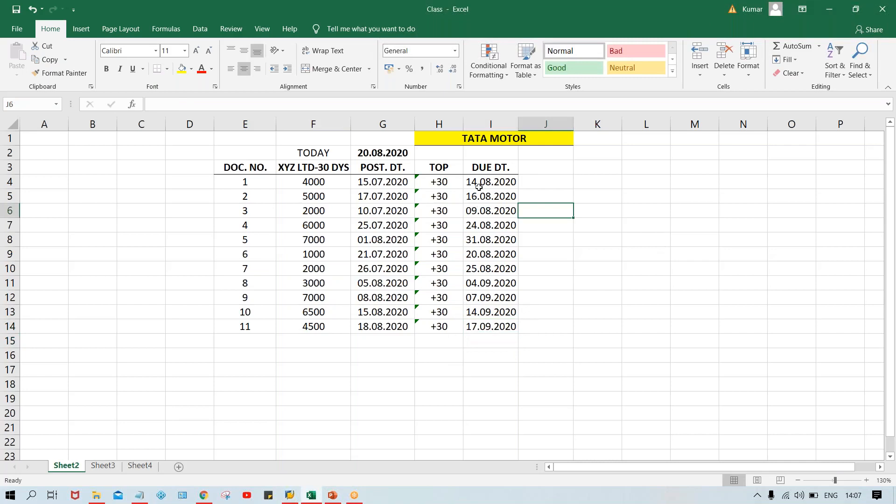
left_click_drag(479, 185, 494, 329)
left_click(645, 241)
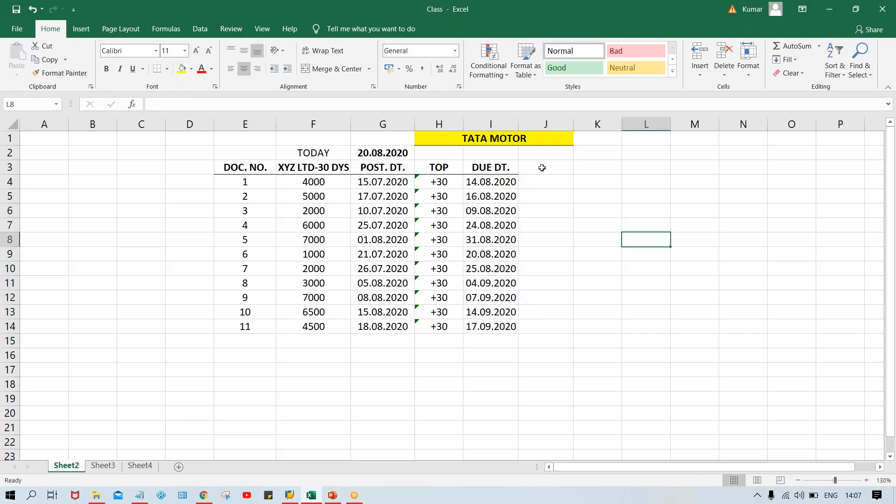
Step: Add a bold STATUS heading in J3 beside the DUE DT. column
left_click(540, 167)
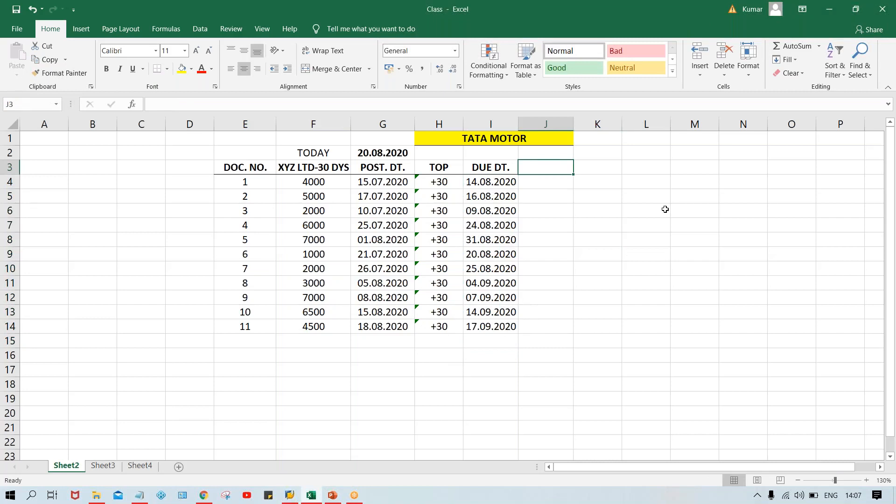
type("ST")
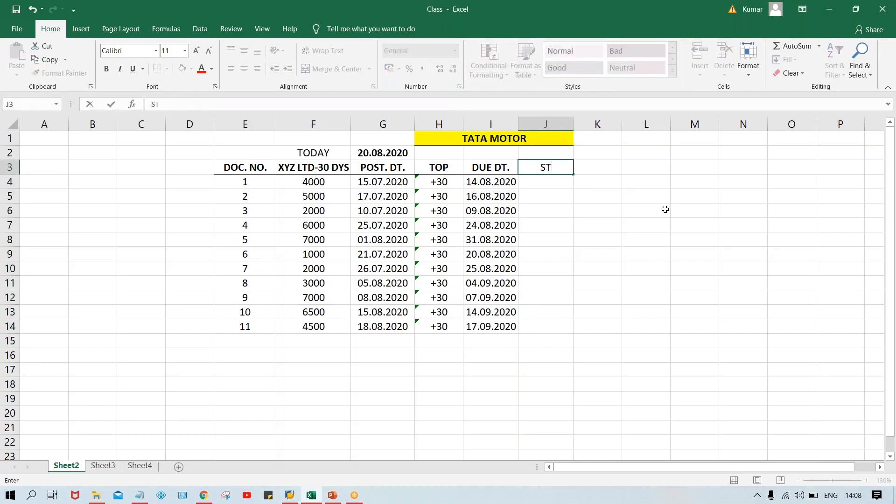
type("ATUS")
key("Return")
left_click(550, 165)
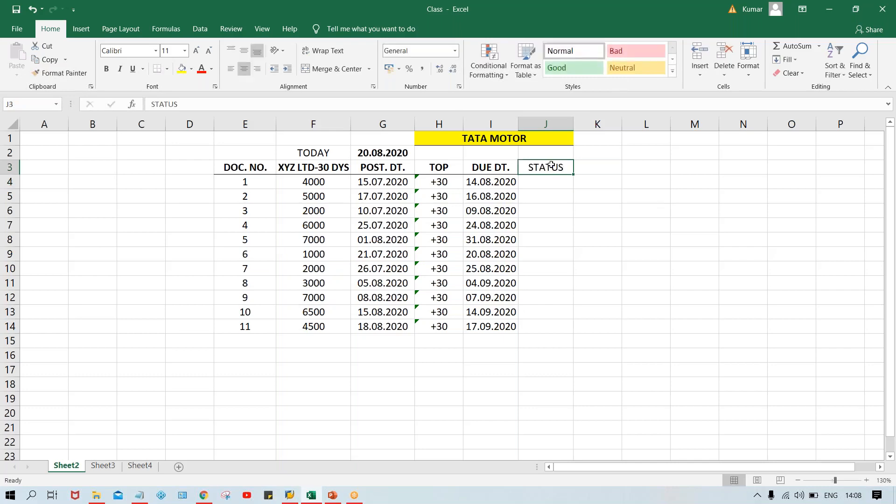
key("ctrl+b")
left_click(615, 208)
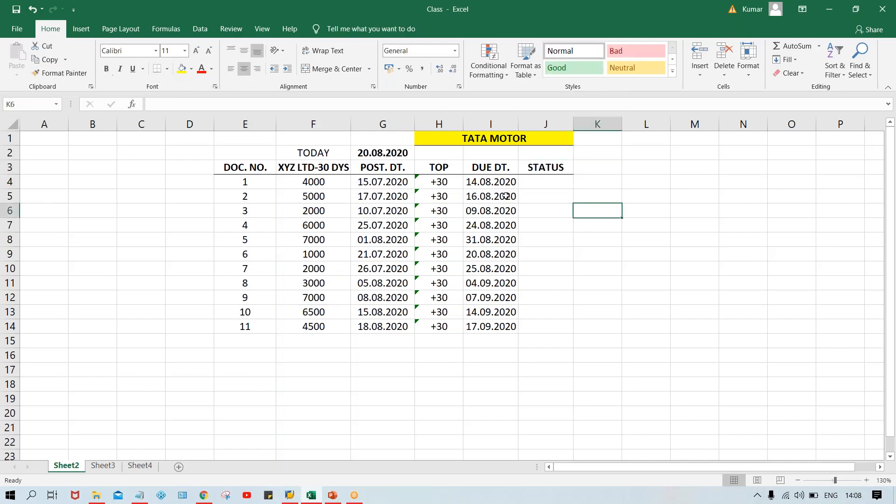
Step: Compare document 1's due date with today's date in G2 and enter OD as its status in J4
left_click(541, 182)
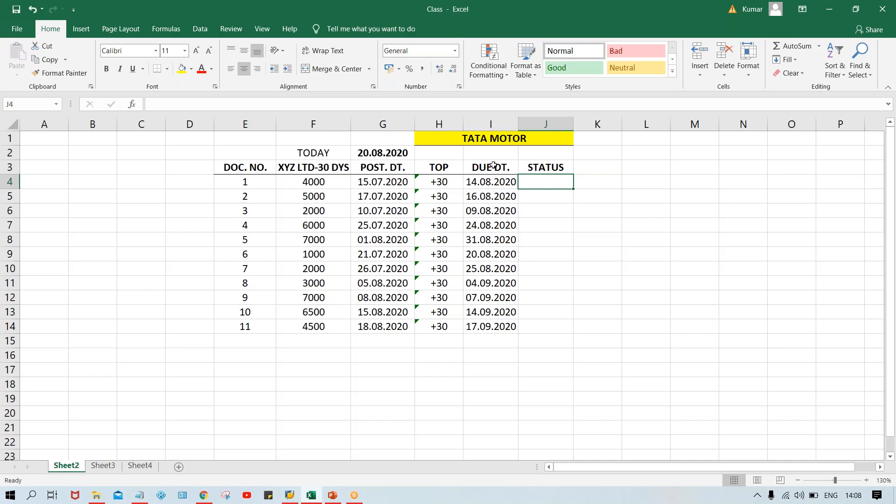
left_click(377, 156)
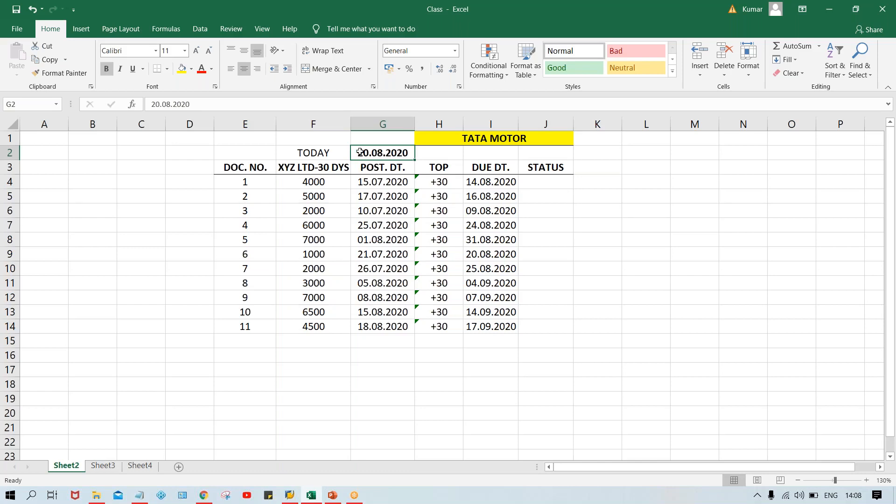
left_click(496, 183)
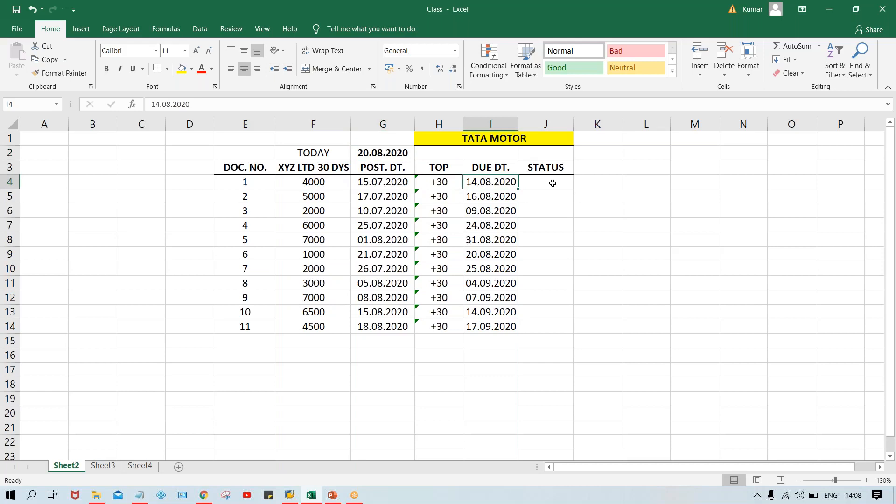
type("OD")
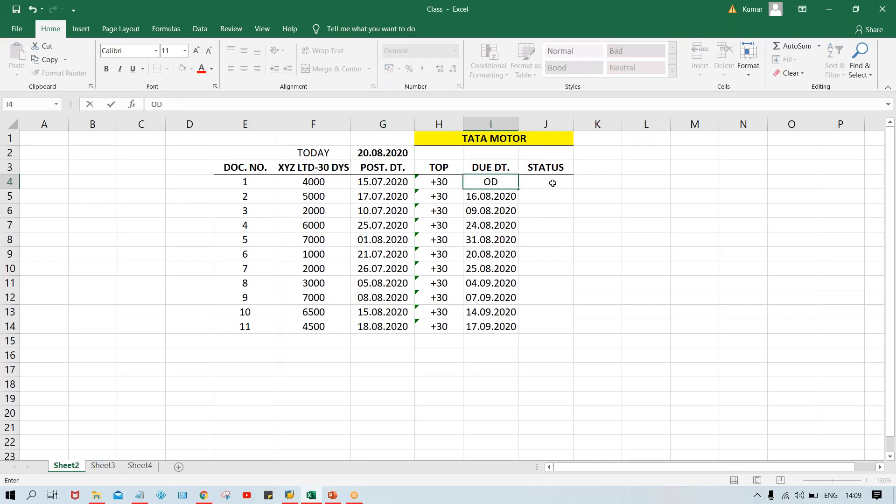
key("Escape")
left_click(560, 185)
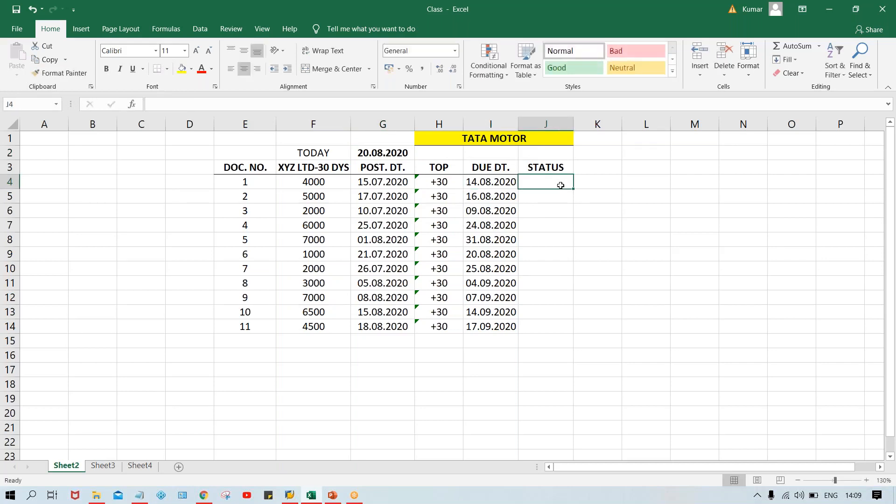
type("OD")
key("Return")
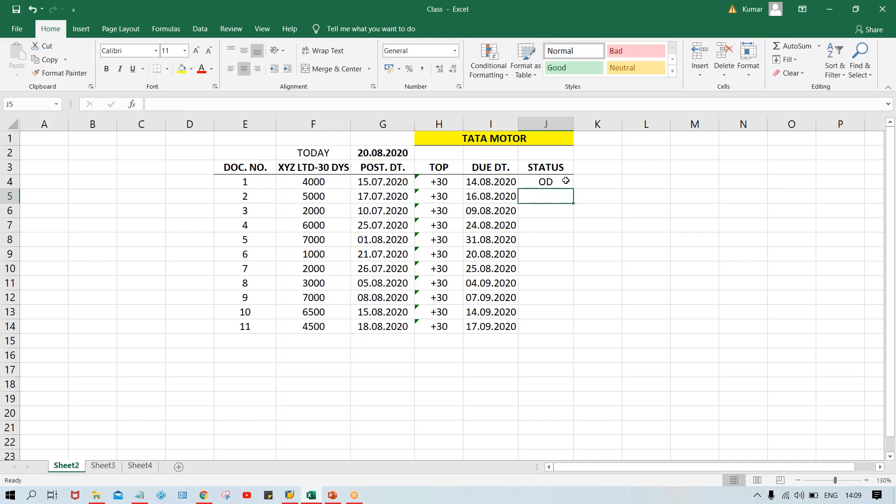
Step: Check the due dates of documents 2 and 3 and fill the OD status down into J5 and J6
left_click(490, 197)
left_click(534, 197)
key("ctrl+d")
key("Down")
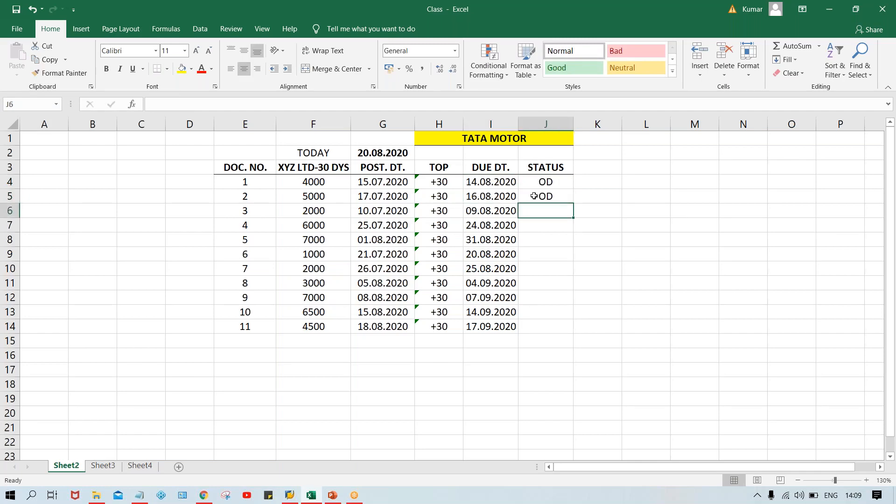
left_click(483, 212)
left_click(536, 213)
key("ctrl+d")
Step: Compare document 4's due date with today's date in G2 and enter ND as its status in J7
left_click(369, 156)
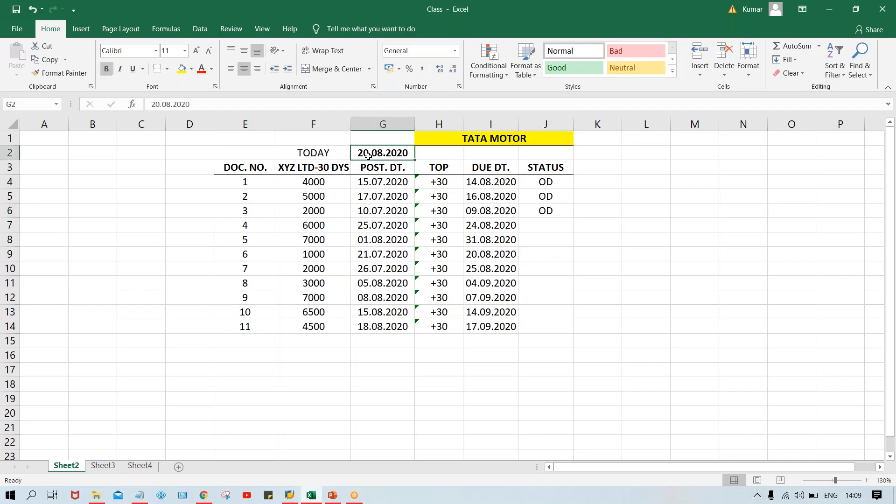
left_click(545, 226)
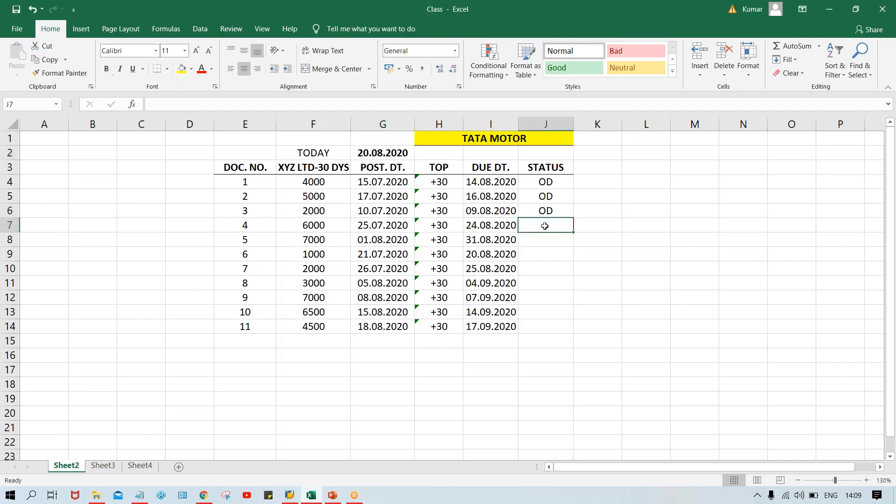
left_click(379, 154)
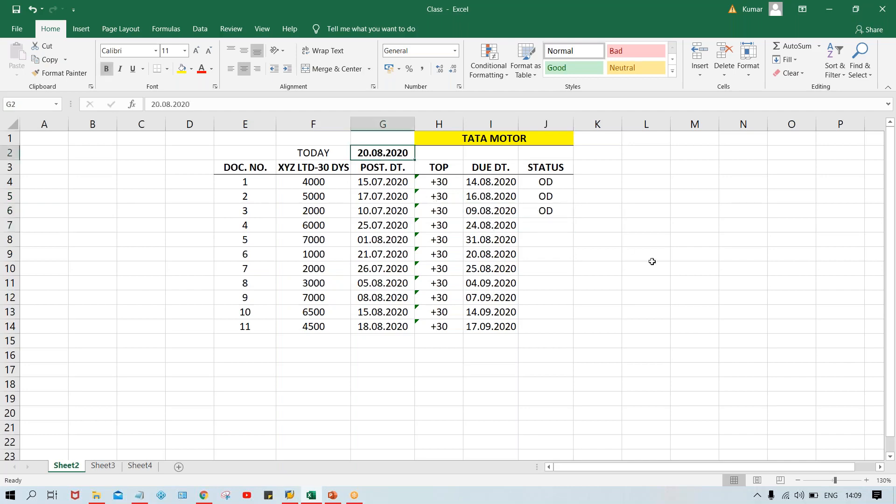
left_click(494, 224)
left_click(535, 220)
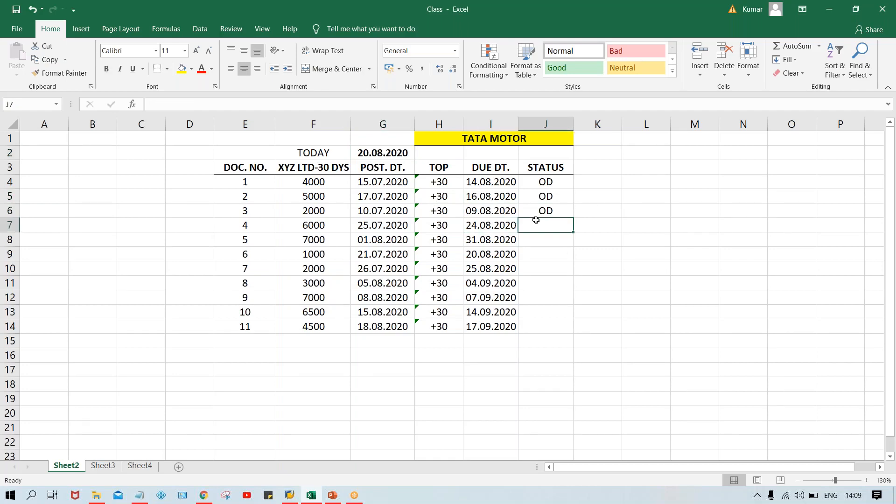
type("ND")
key("Return")
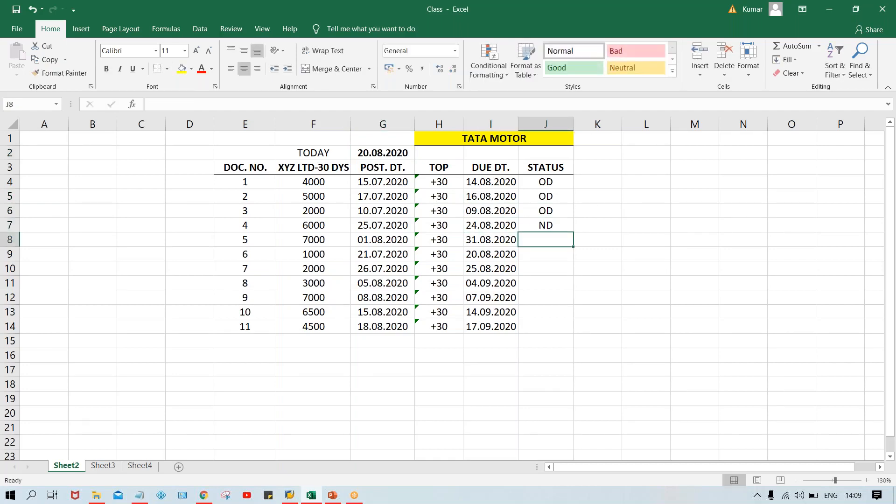
Step: Check document 5's due date and fill the ND status down into J8
left_click(482, 242)
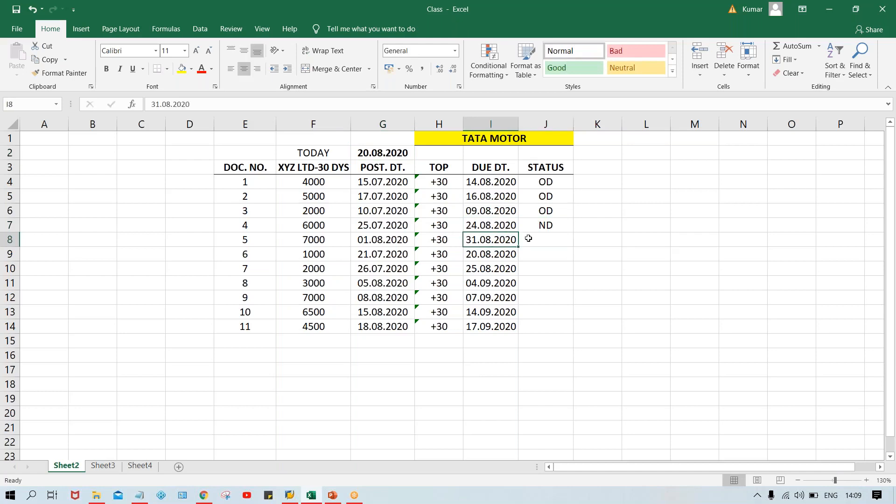
left_click(532, 238)
key("ctrl+d")
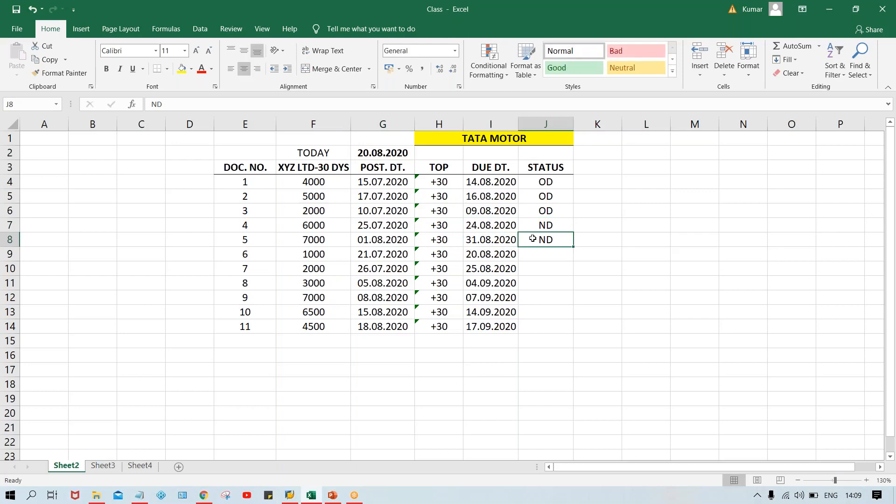
left_click(505, 243)
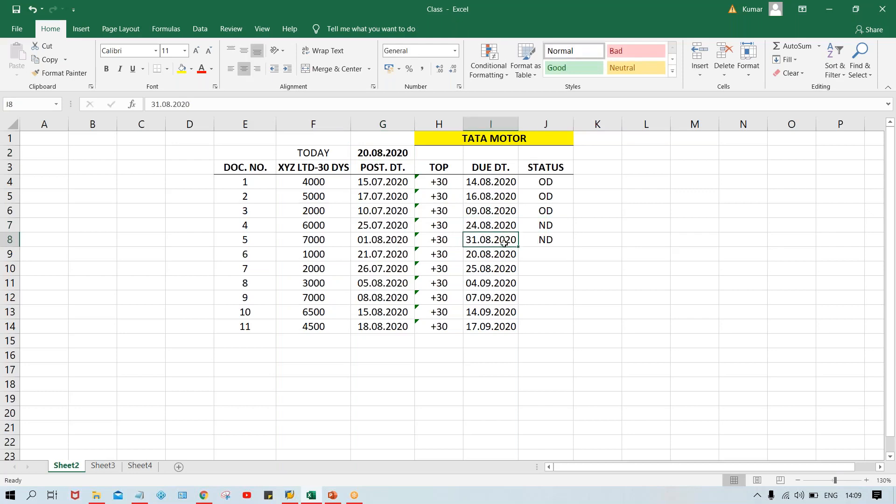
Step: Compare document 6's due date with today's date in G2 and enter DUE as its status in J9
left_click(536, 254)
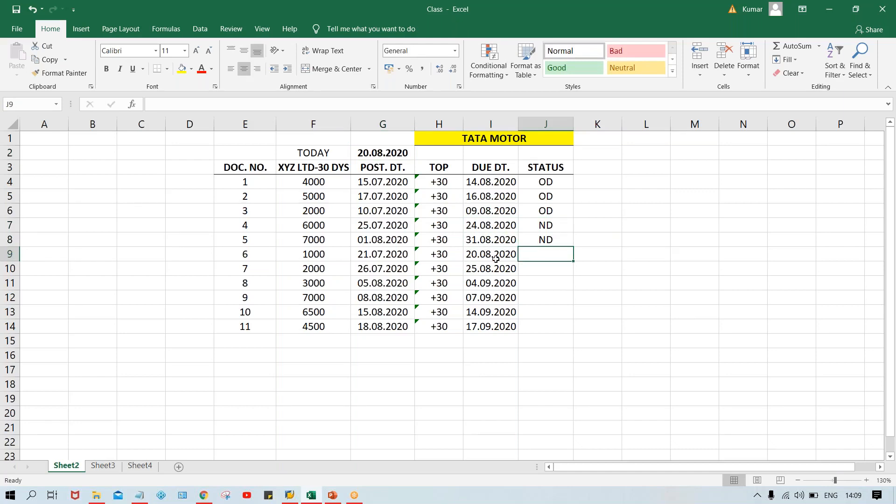
left_click(377, 153)
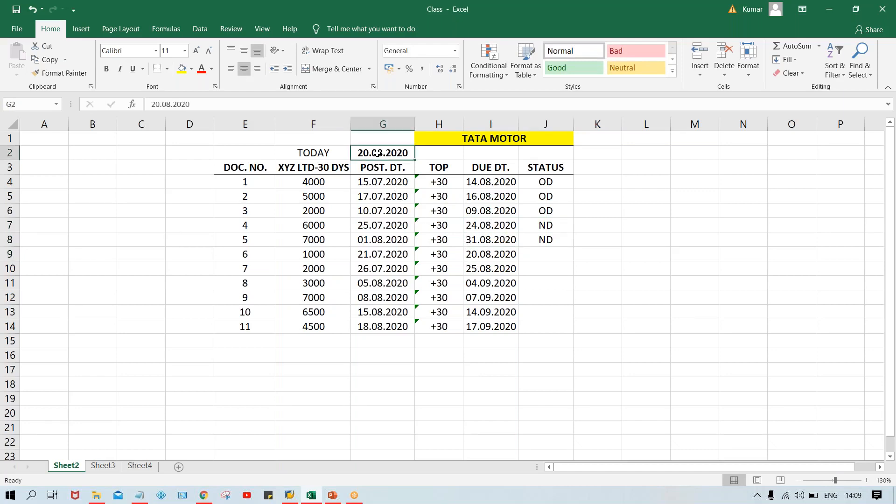
left_click(543, 254)
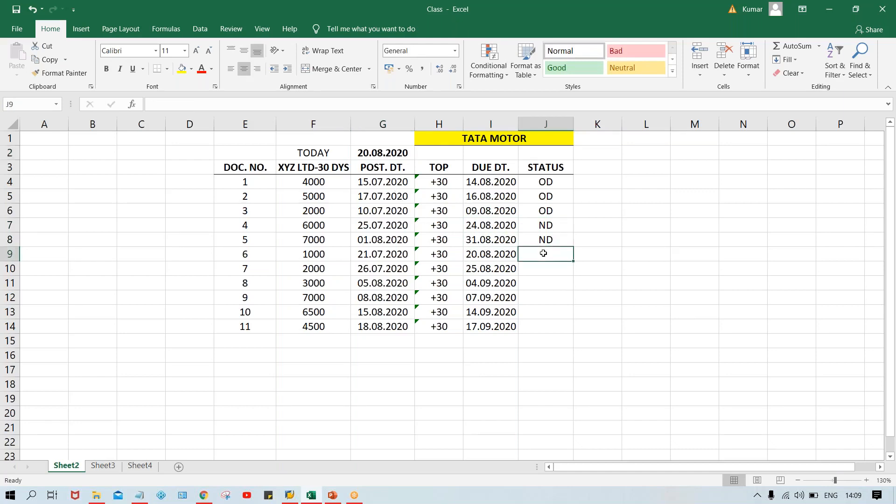
type("DUE")
key("Return")
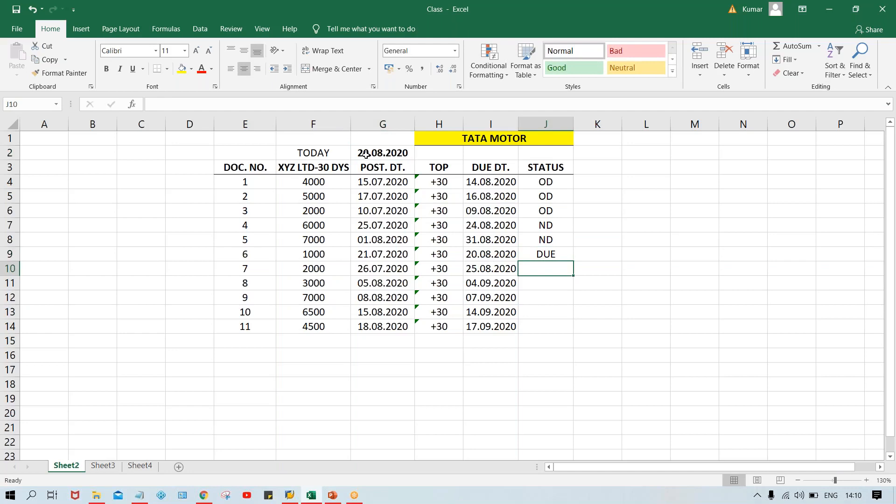
left_click(490, 254)
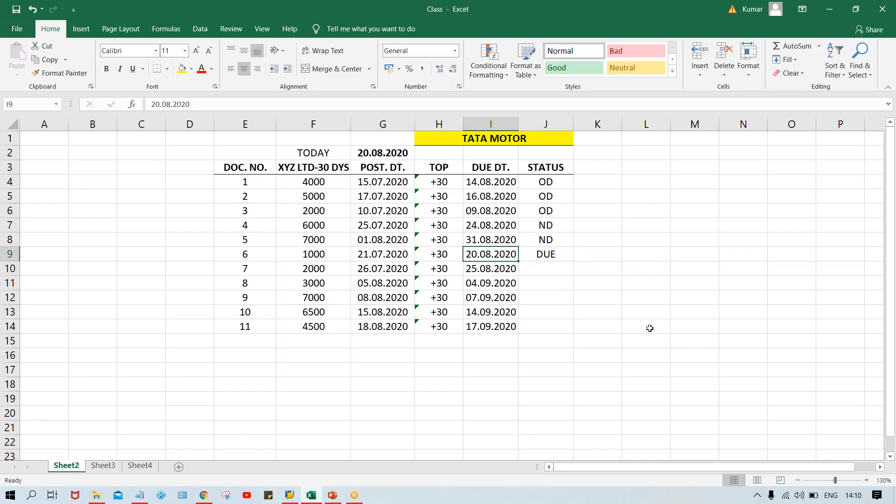
Step: Enter ND as the status of documents 7 to 11 in J10 through J14
key("Right")
key("Down")
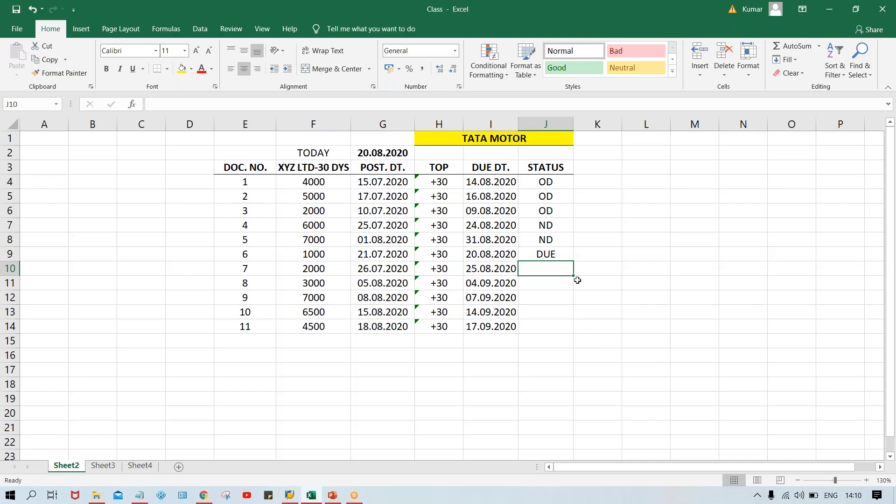
type("ND")
key("Return")
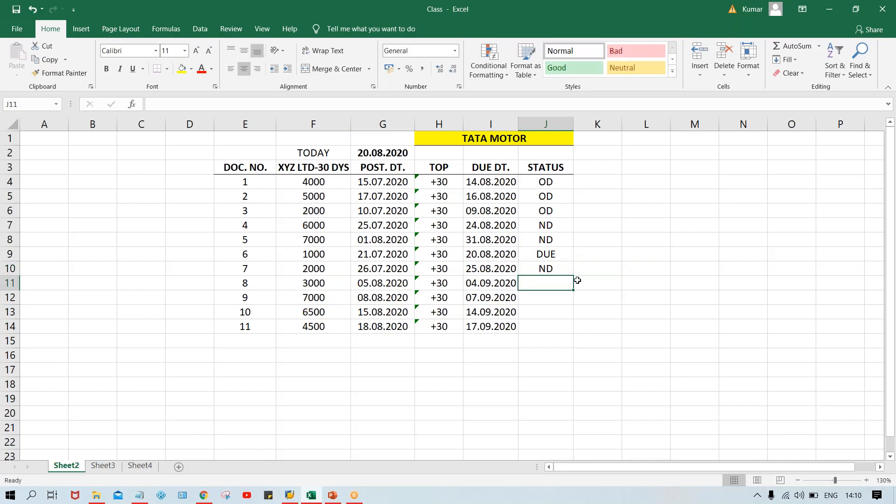
type("N")
key("Return")
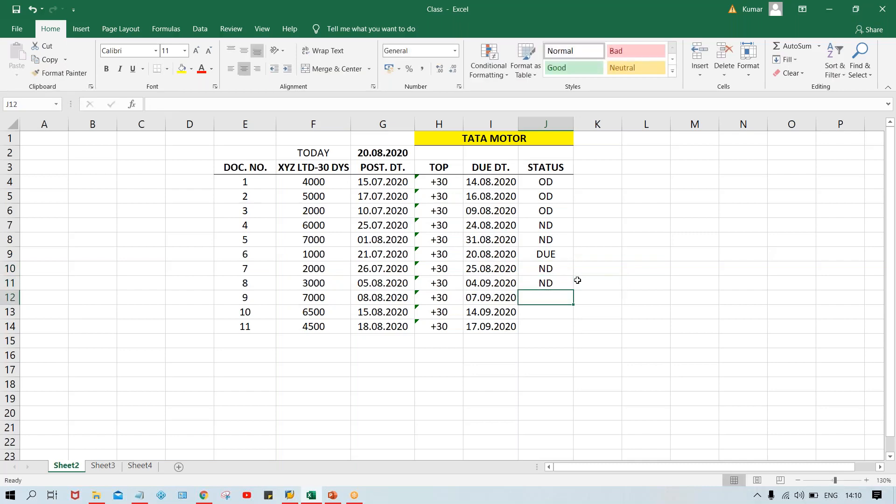
type("ND")
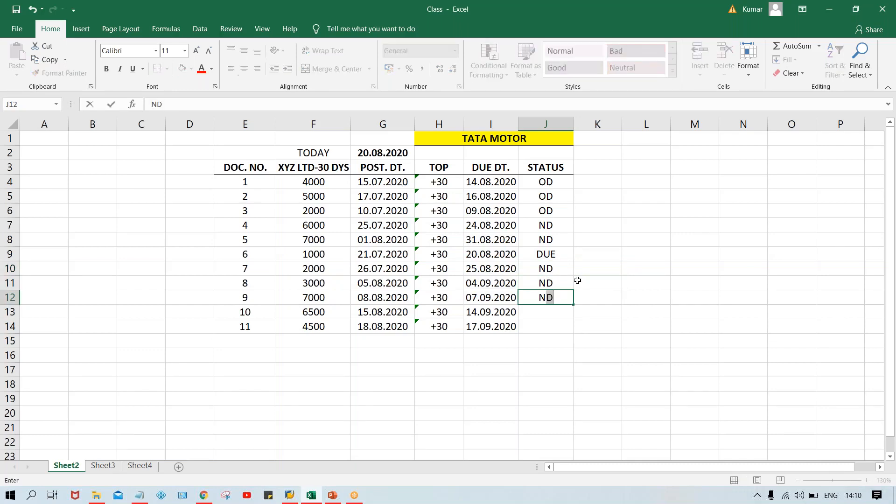
key("Return")
type("ND")
key("Return")
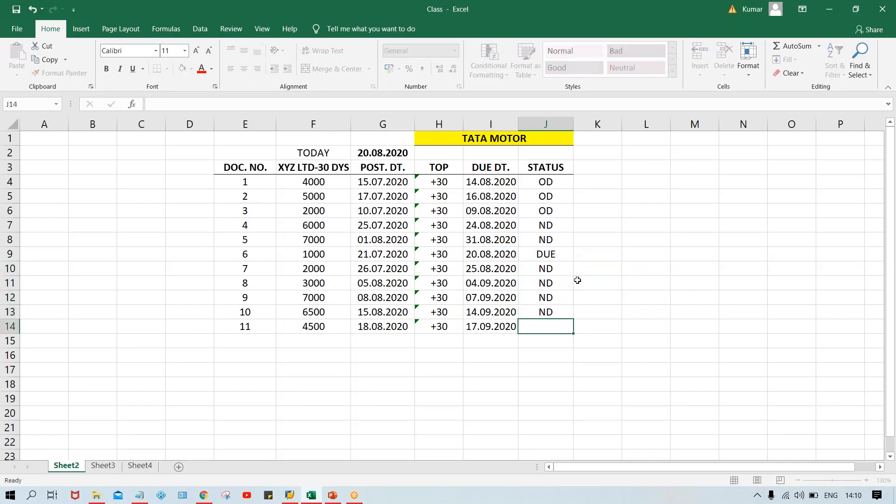
type("N")
key("Return")
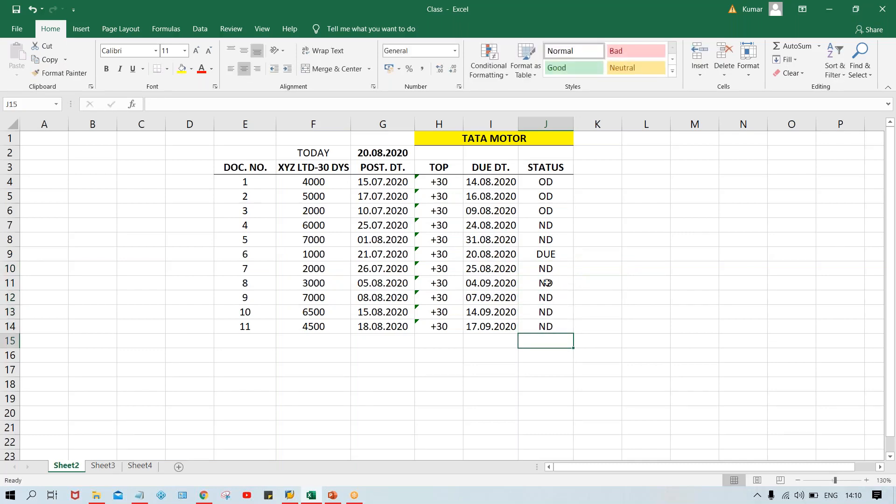
left_click(483, 273)
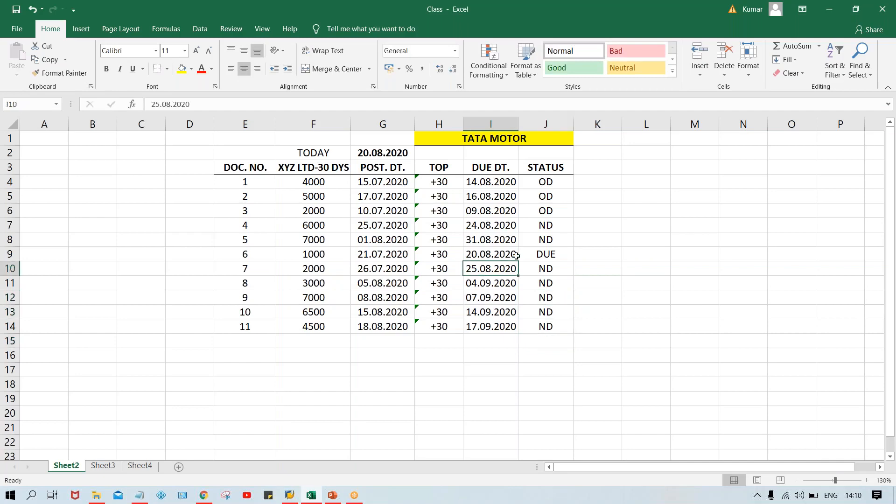
left_click(538, 254)
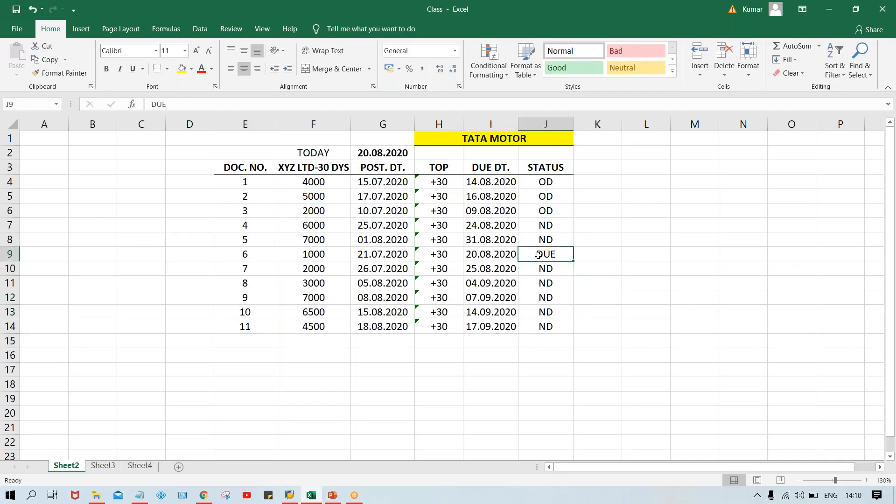
left_click(549, 200)
left_click(606, 227)
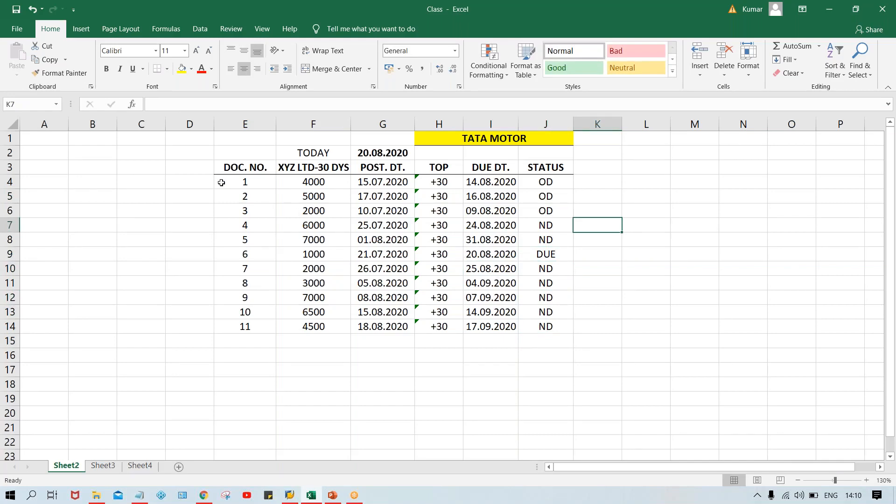
left_click_drag(221, 183, 536, 341)
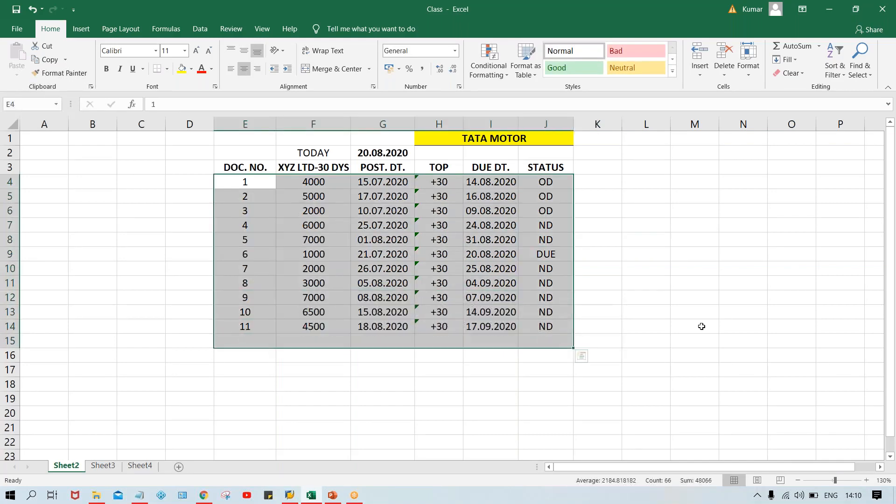
left_click(702, 327)
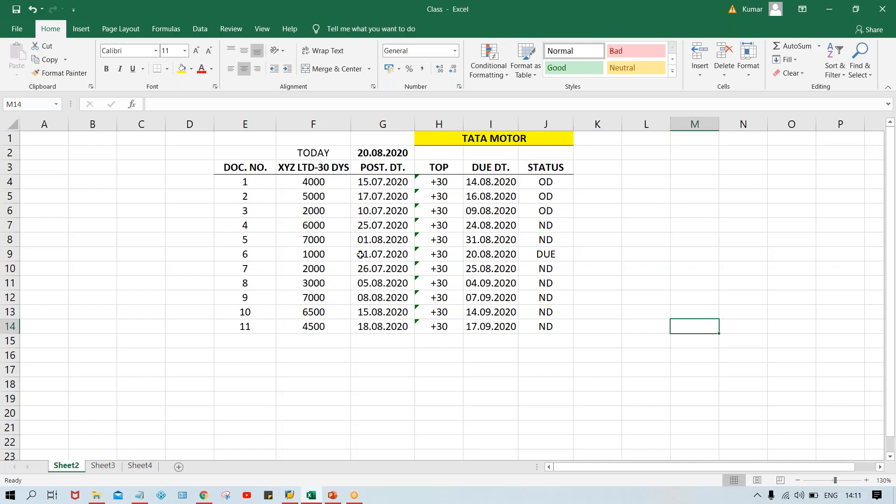
left_click(555, 253)
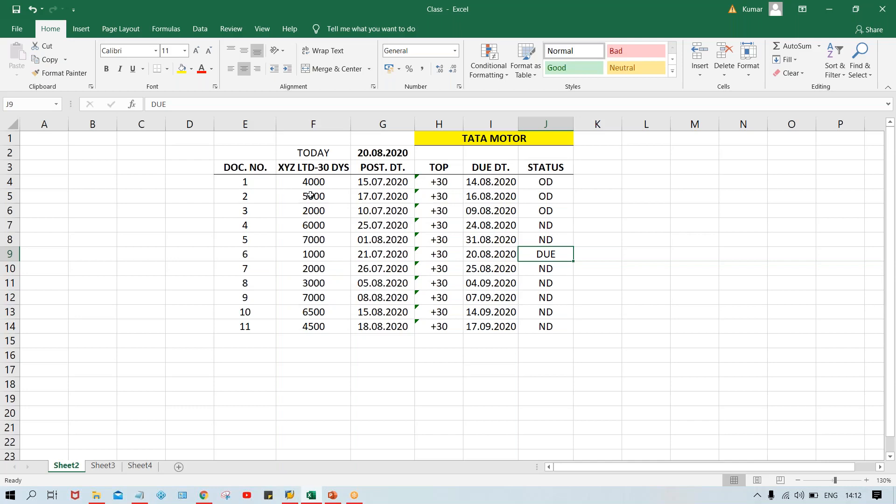
Step: Highlight the overdue invoices, documents 1 to 3 in E4:J6, with a yellow fill
left_click(245, 182)
key("shift+Down")
left_click_drag(325, 194, 556, 217)
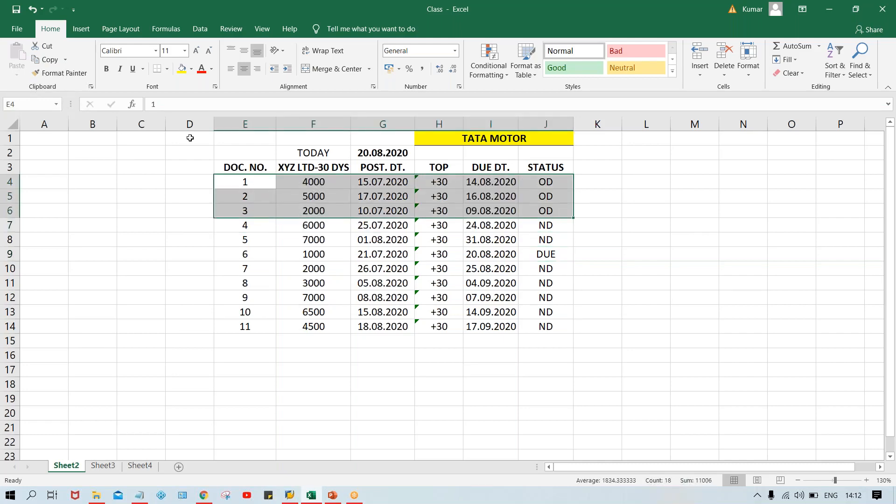
left_click(182, 69)
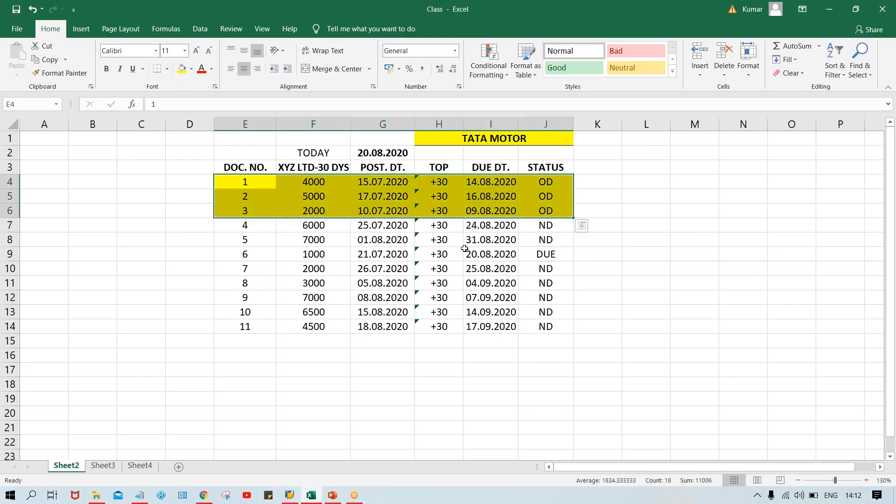
Step: Fill the DUE invoice row, document 6 in E9:J9, with the same yellow
left_click(558, 256)
left_click_drag(519, 256, 256, 255)
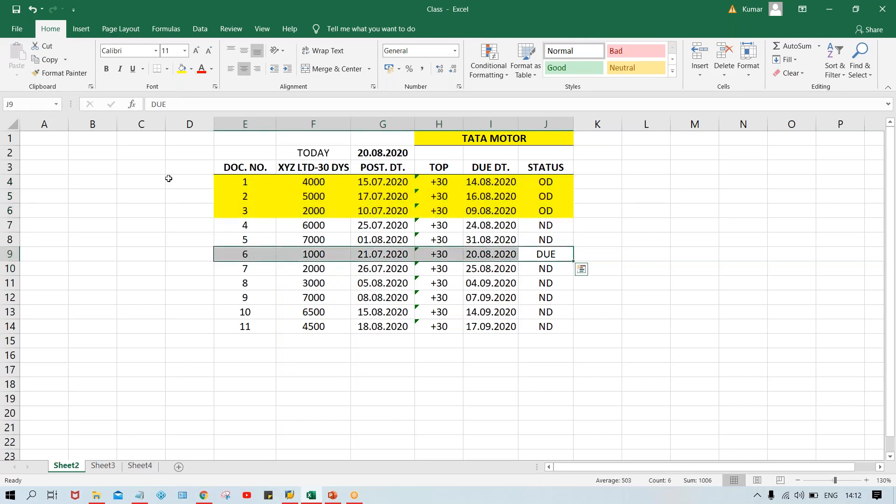
left_click(182, 69)
left_click(658, 240)
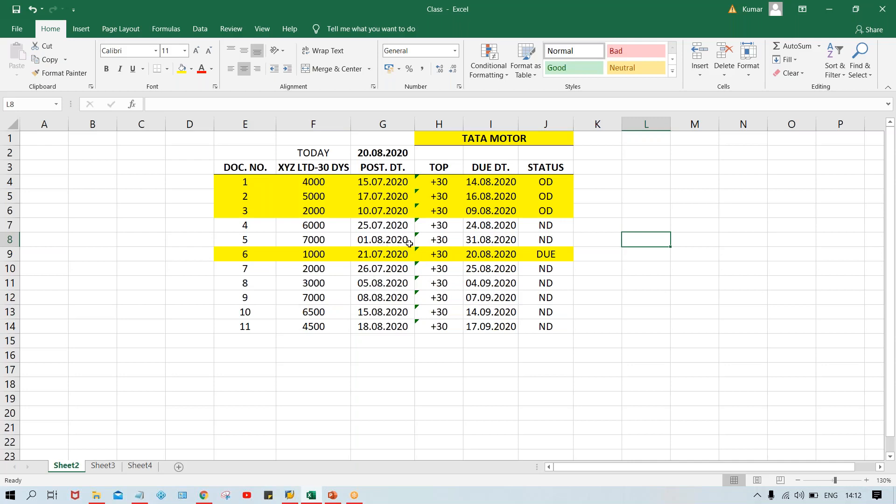
Step: Review the due dates and statuses of the highlighted overdue and due invoices against those of the not-due ones
left_click(479, 245)
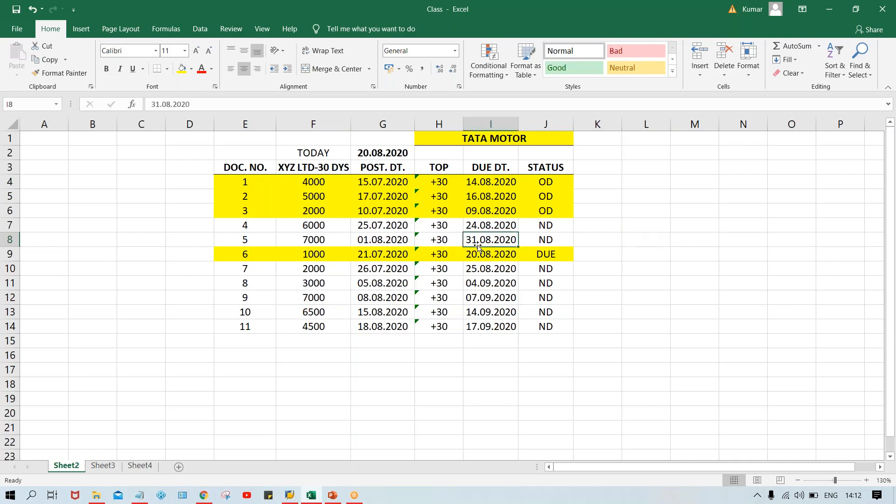
left_click(377, 235)
left_click(492, 229)
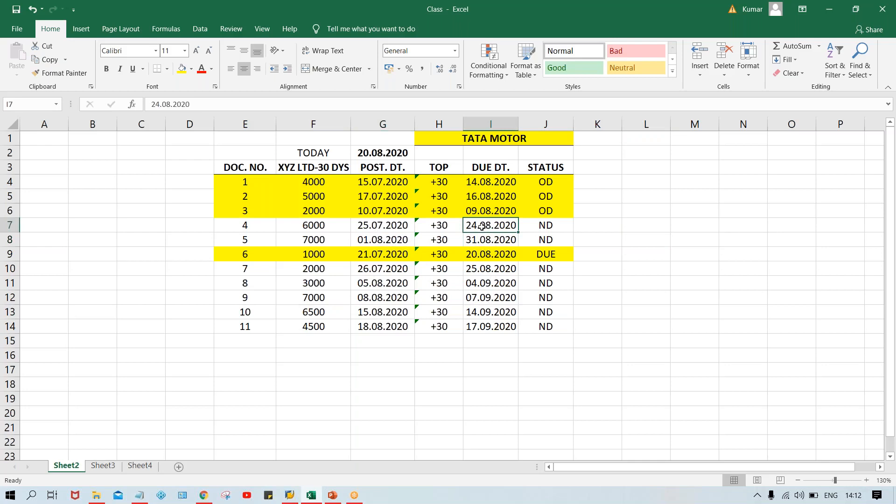
left_click(555, 182)
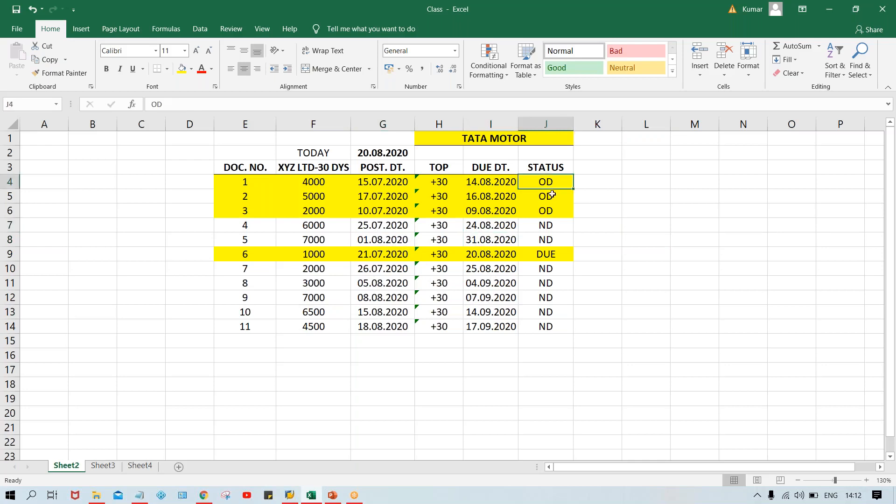
left_click(552, 195)
left_click(552, 210)
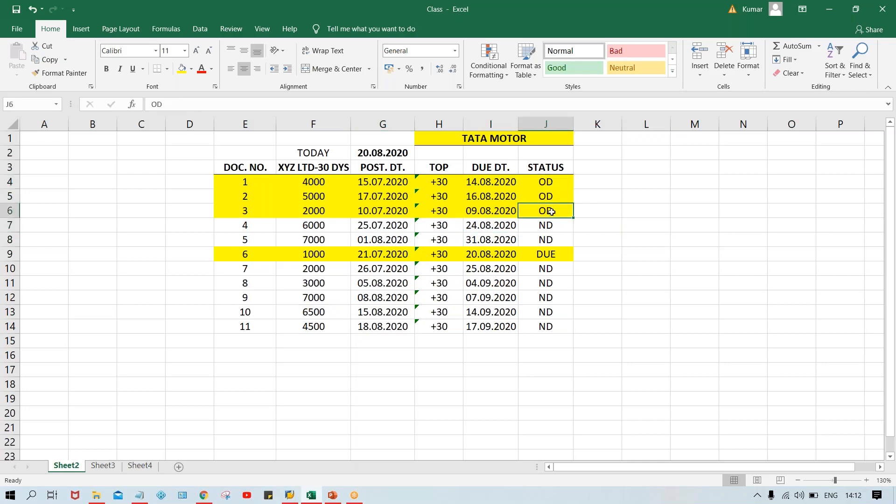
left_click(544, 251)
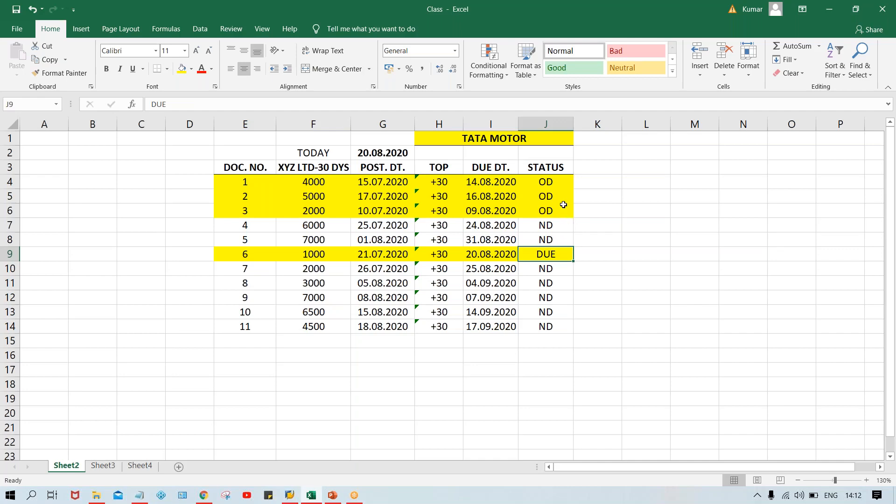
left_click(490, 182)
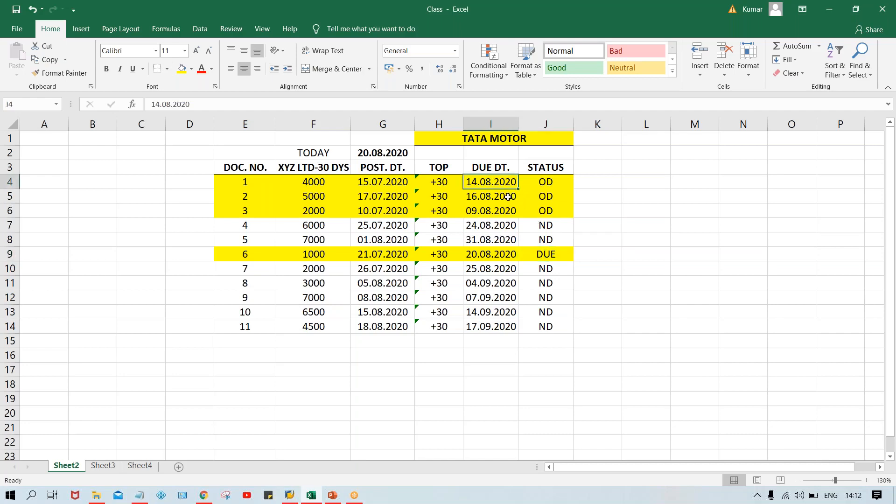
left_click(508, 197)
left_click_drag(493, 184, 496, 214)
left_click(492, 256)
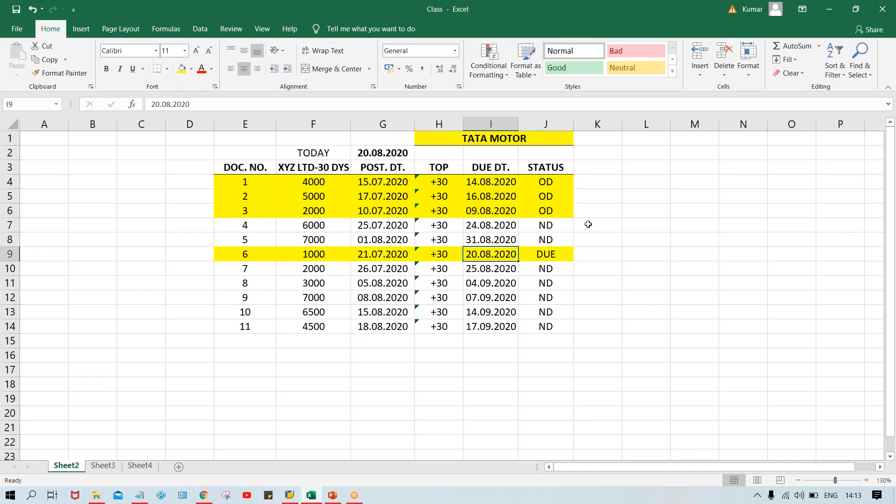
left_click(483, 188)
left_click(483, 198)
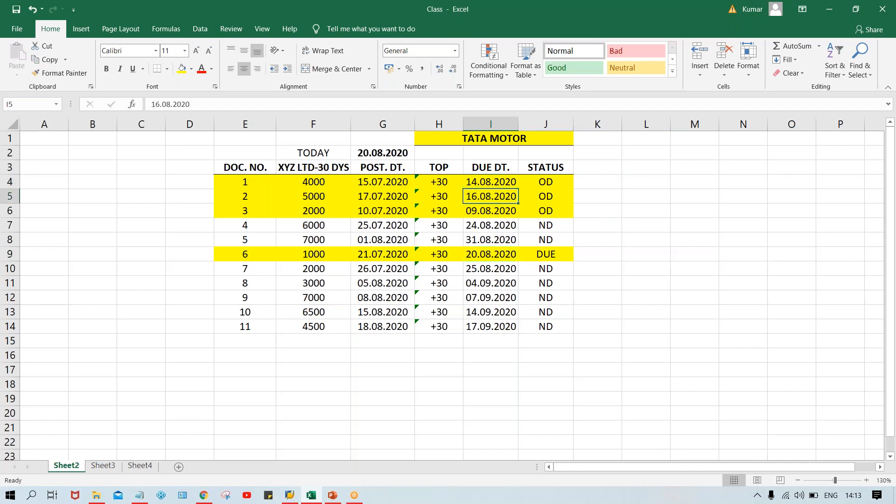
left_click(482, 217)
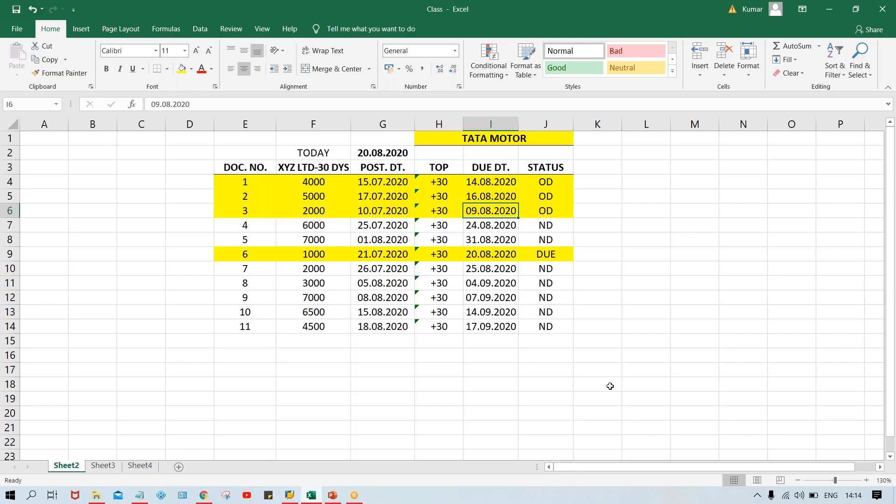
left_click(546, 197)
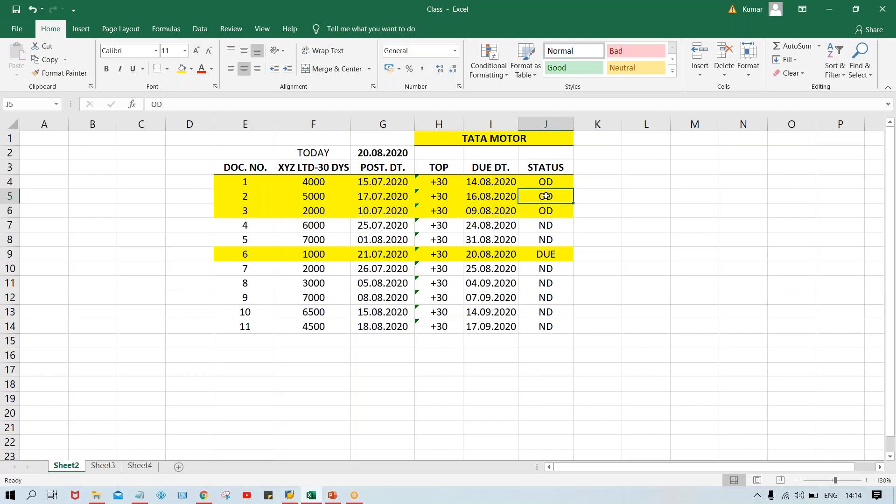
left_click(471, 195)
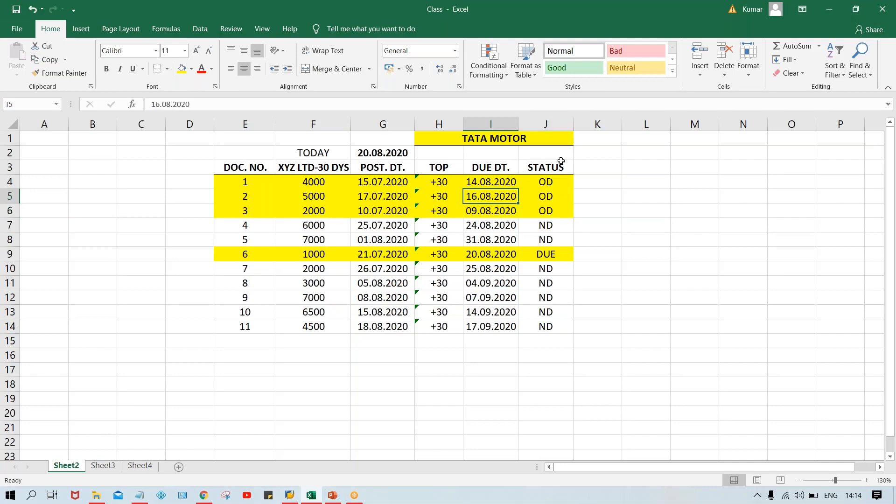
left_click(538, 180)
left_click(545, 194)
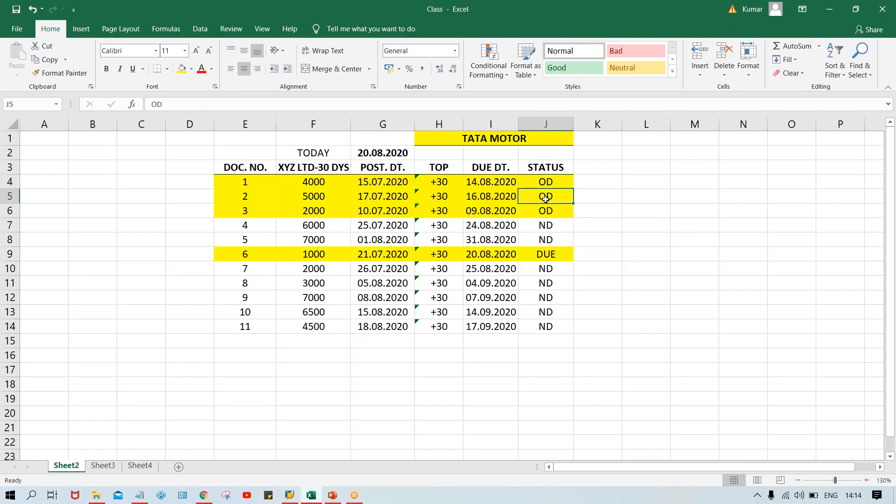
left_click(548, 221)
left_click(546, 284)
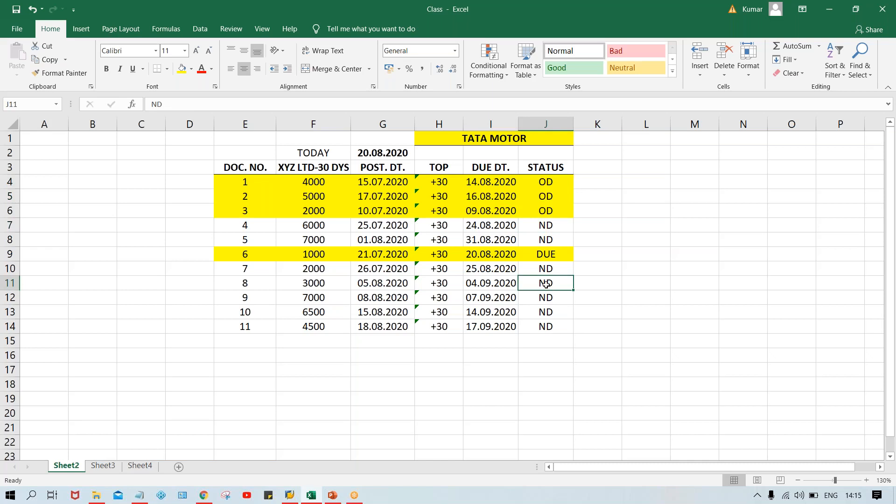
Step: Merge and center H2:J2 under the TATA MOTOR heading and enter AUTOMATIC PYT PROG. in it
left_click_drag(445, 154, 546, 155)
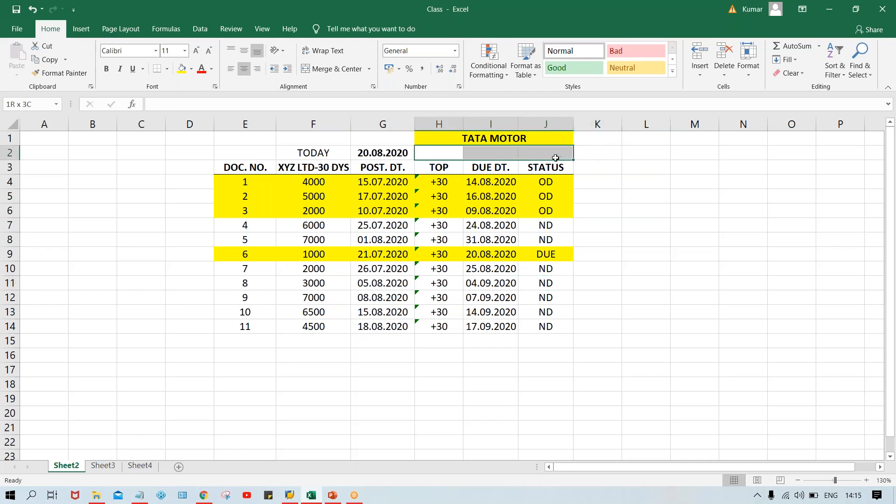
left_click(333, 69)
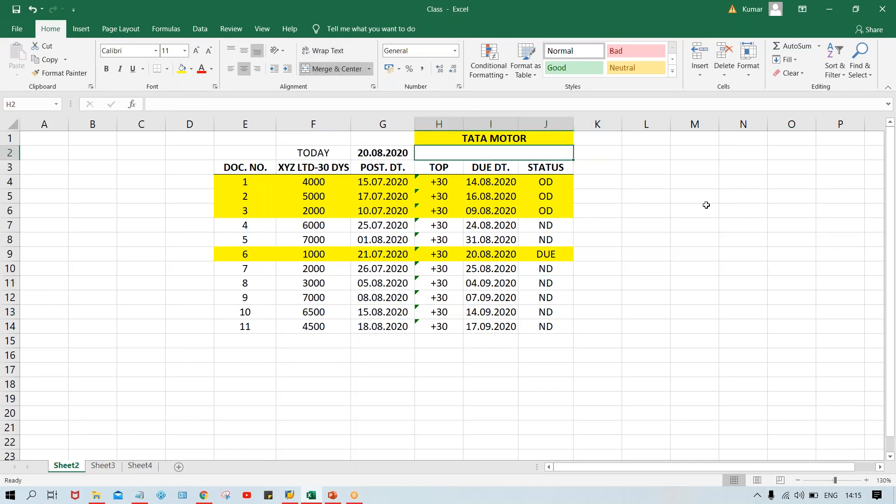
type("A")
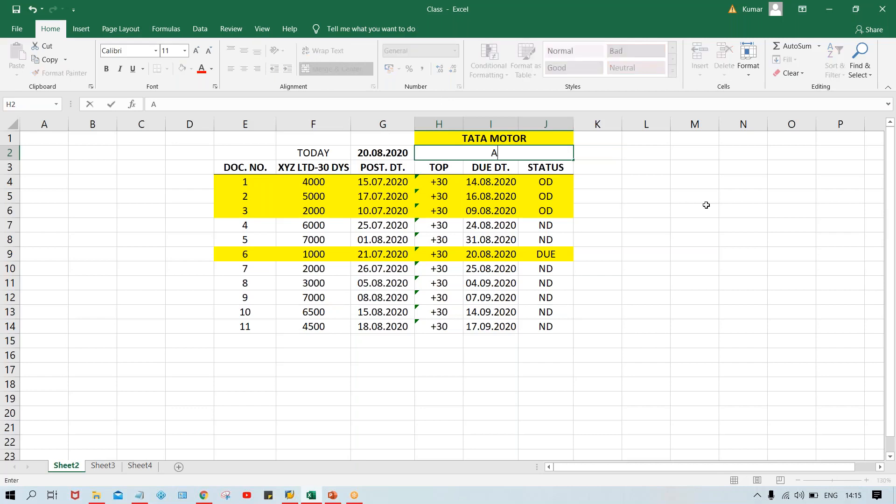
type("UTOMATIC P")
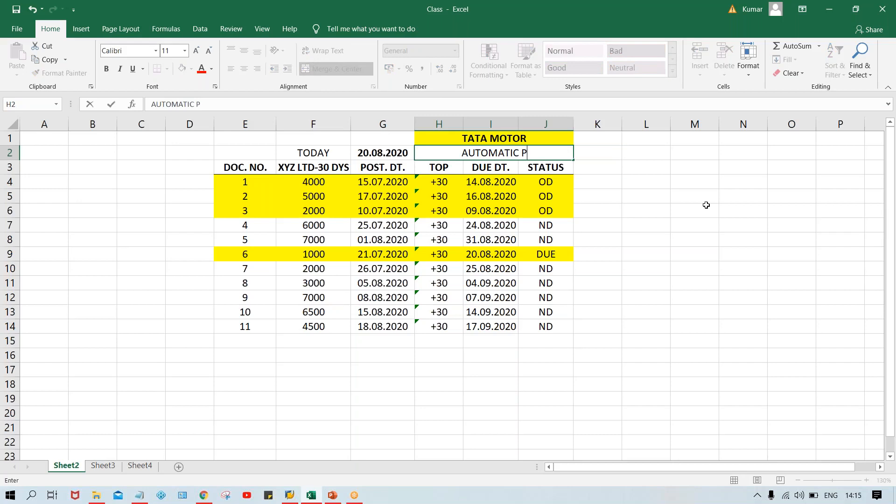
type("YT PT")
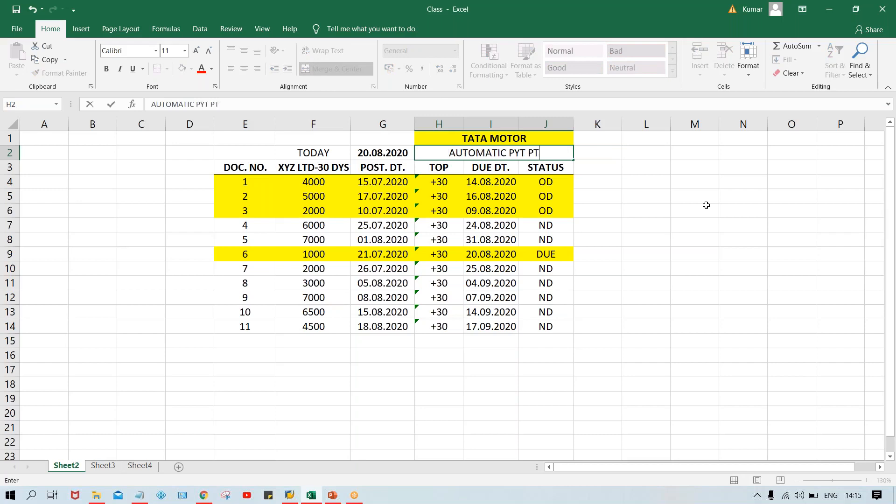
key("BackSpace")
type("ROG")
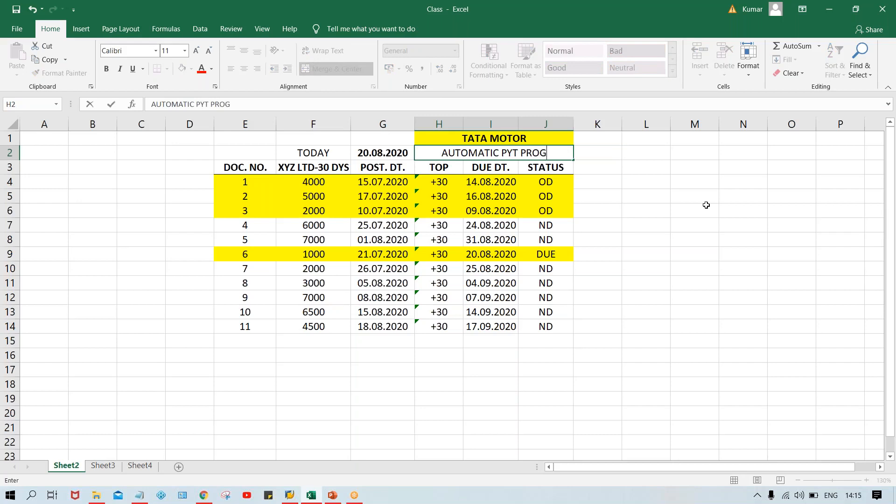
type(".")
key("Return")
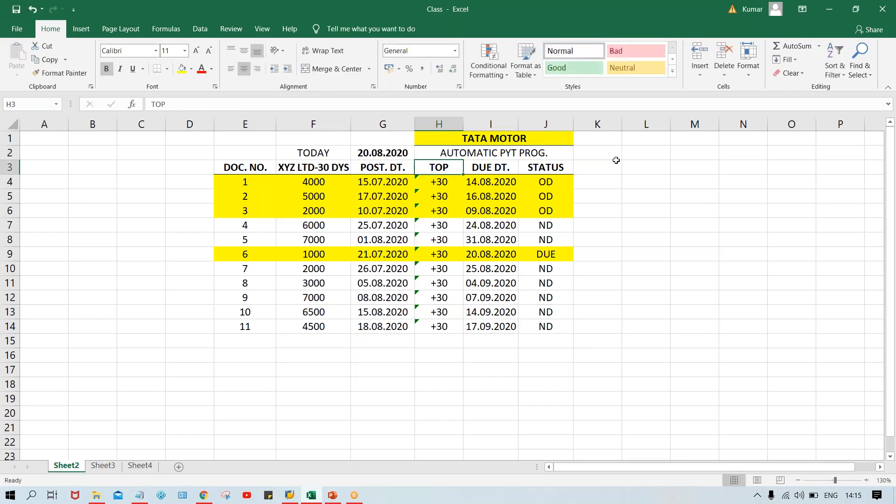
Step: Make the heading in H2 bold and correct its text to AUTOMATIC PYT. PROG
left_click(541, 154)
key("ctrl+b")
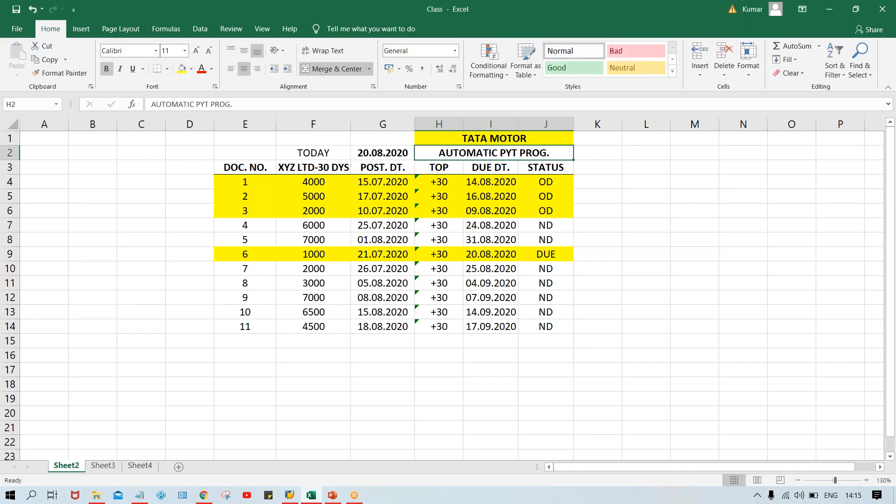
double_click(519, 154)
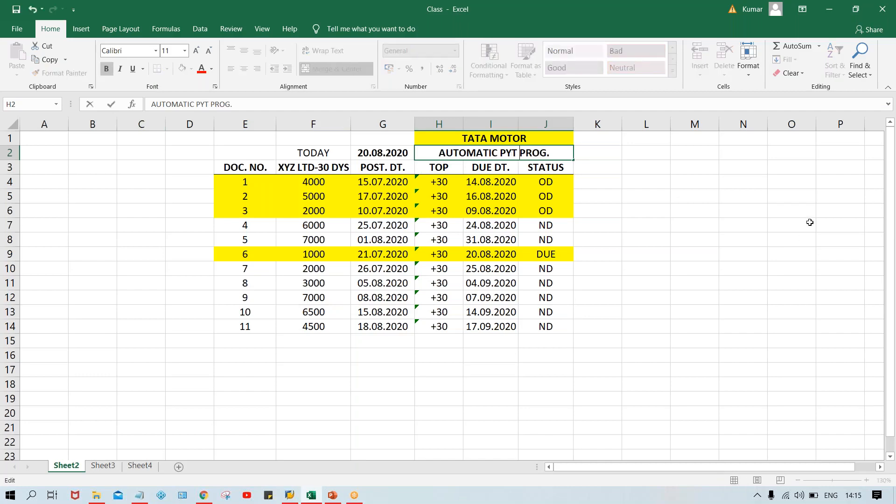
key("BackSpace")
type(".")
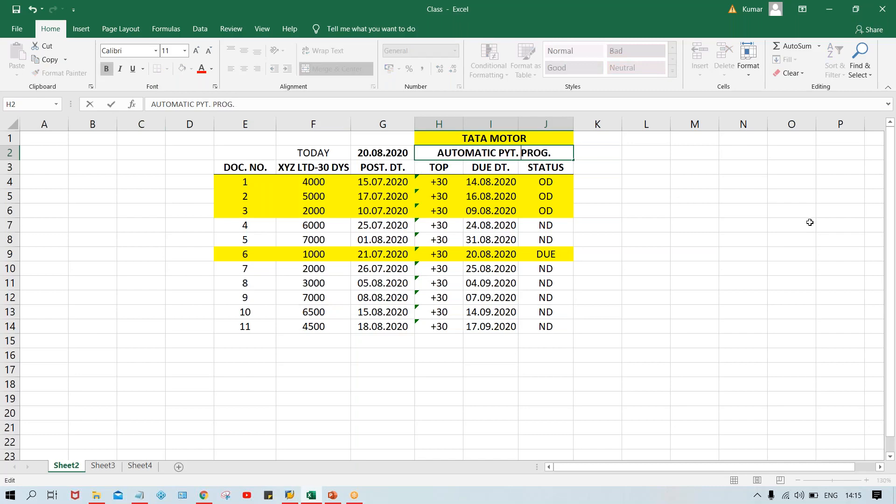
key("Return")
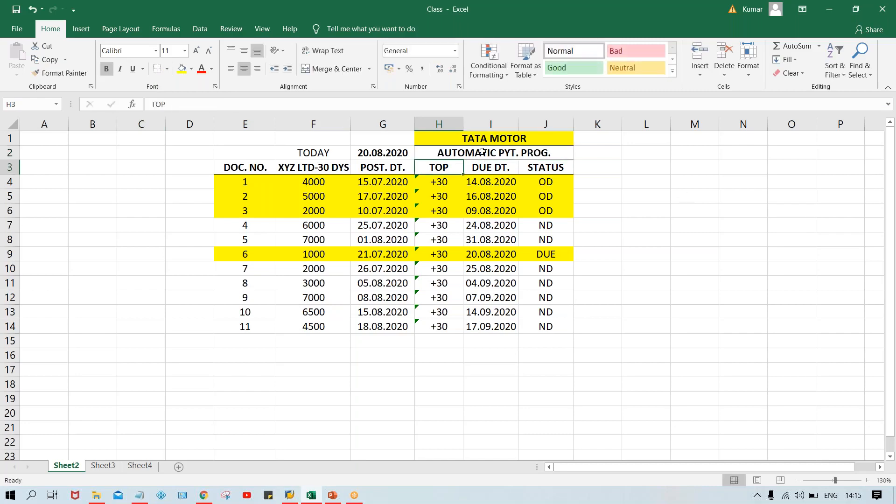
Step: Enter the abbreviation APP in K2 beside the automatic payment program heading
left_click(499, 153)
left_click(599, 160)
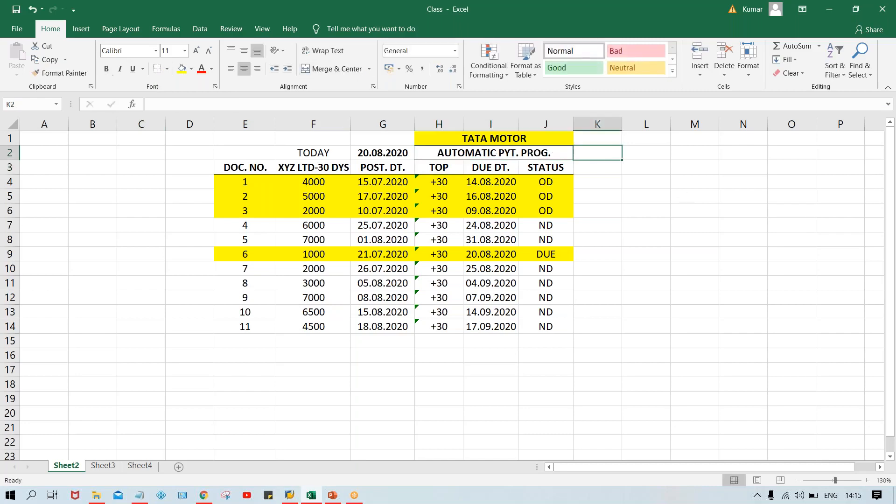
type("APP")
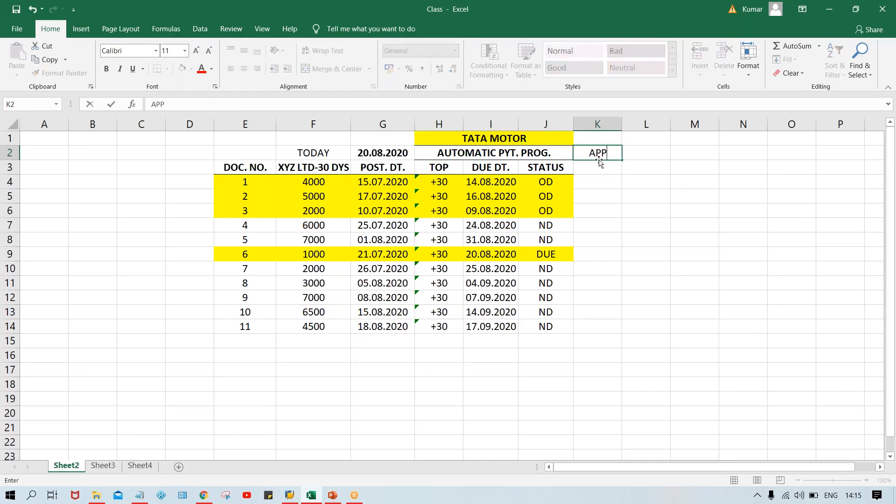
key("Return")
left_click(598, 154)
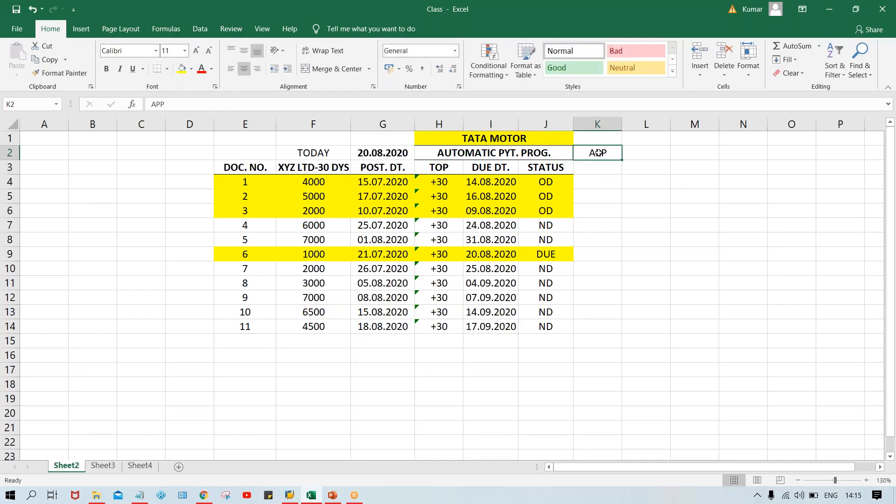
Step: Bold the APP abbreviation in K2 and set the font colour of H2:K2 to red
key("ctrl+b")
left_click_drag(537, 151, 593, 140)
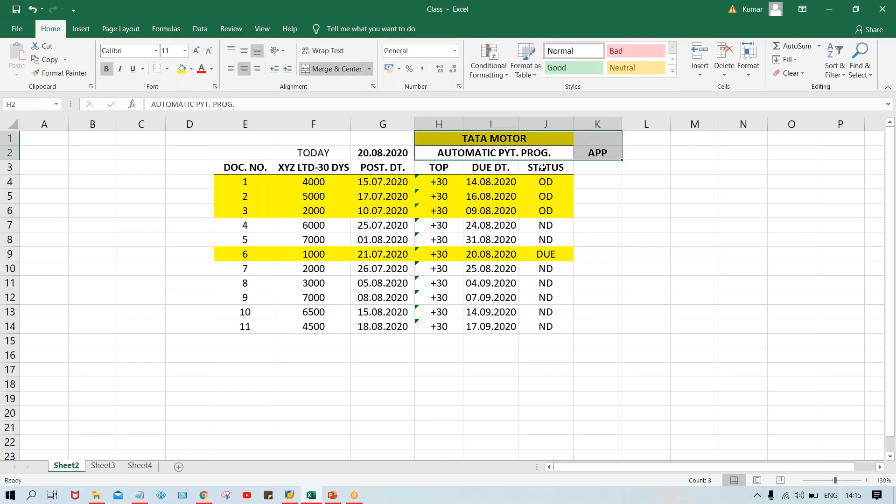
left_click(453, 149)
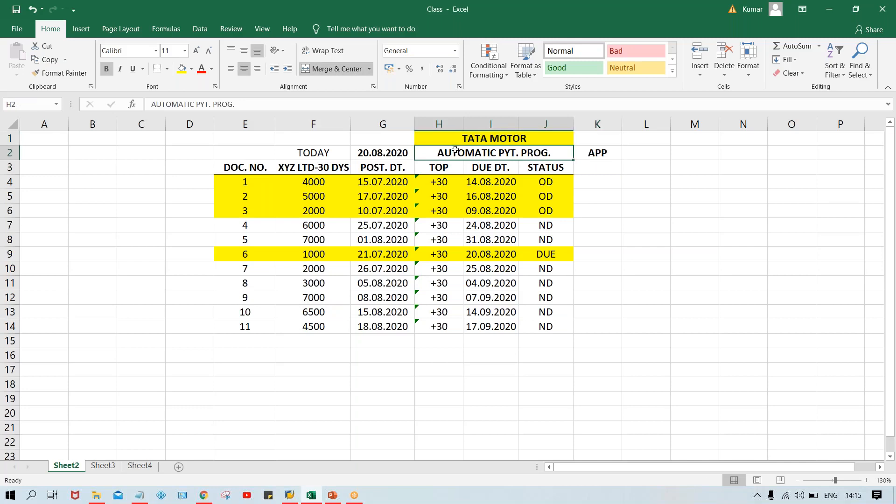
left_click(588, 153, "shift")
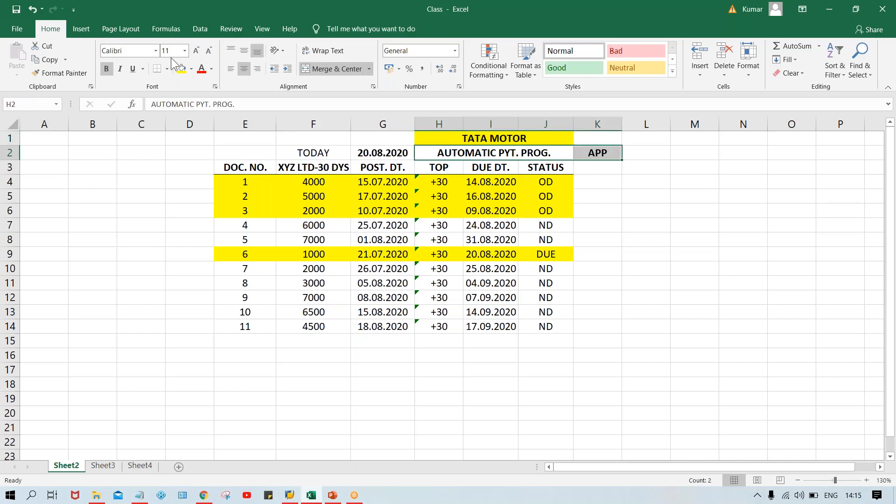
left_click(204, 70)
left_click(626, 222)
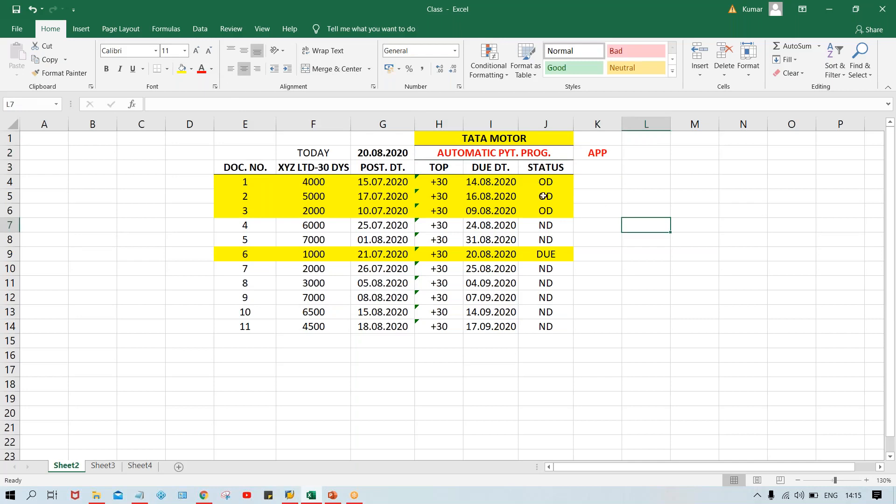
Step: Examine which invoices in the status column are overdue or due, comparing their due dates and relating them to the APP heading
left_click_drag(542, 186, 554, 324)
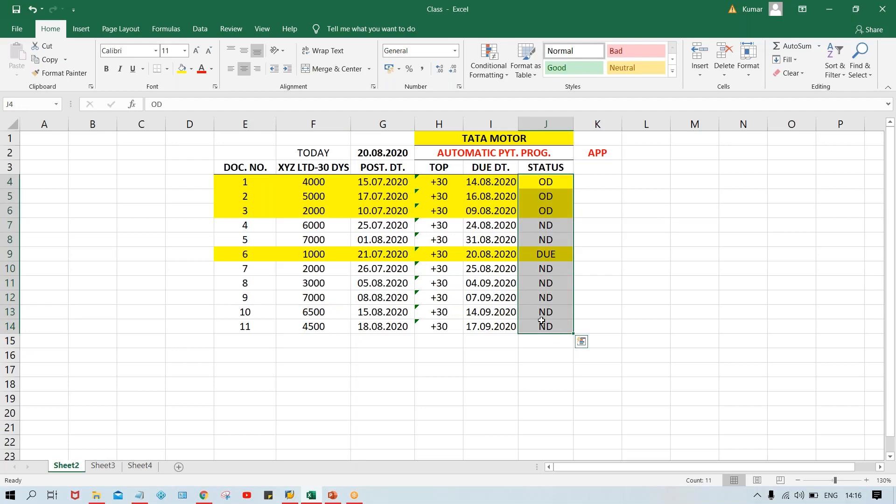
left_click(539, 187)
left_click(542, 256)
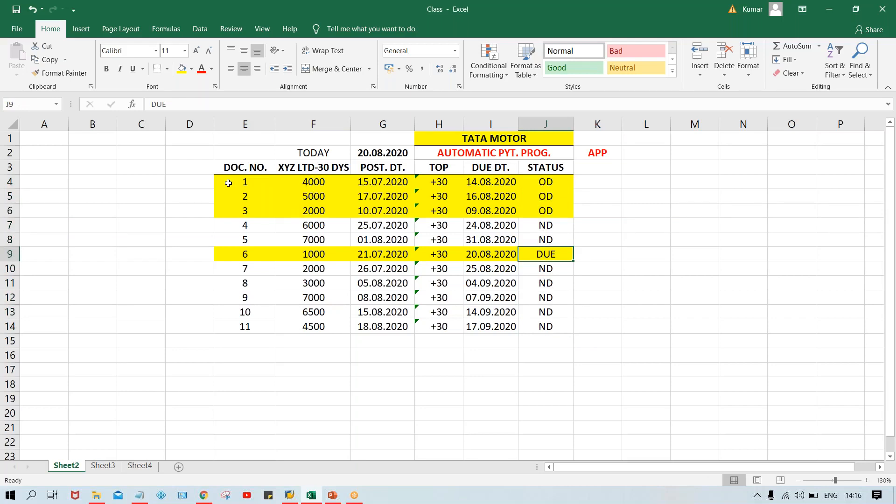
left_click(232, 258)
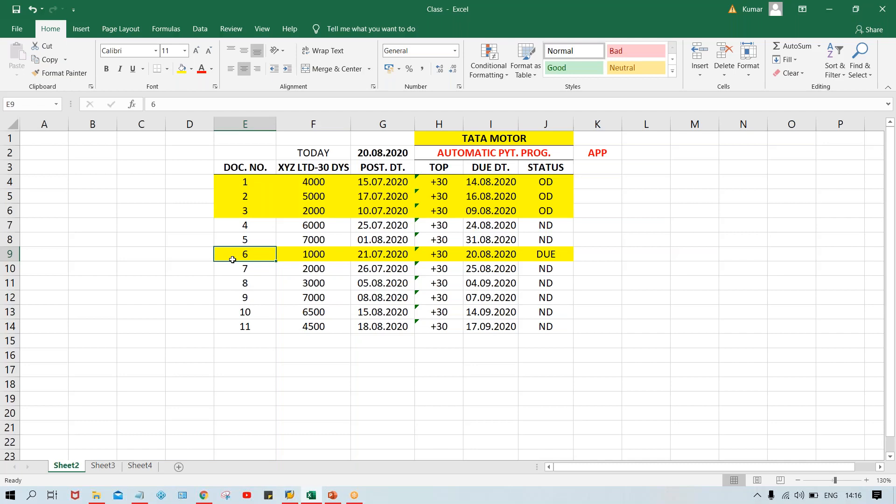
left_click(603, 153)
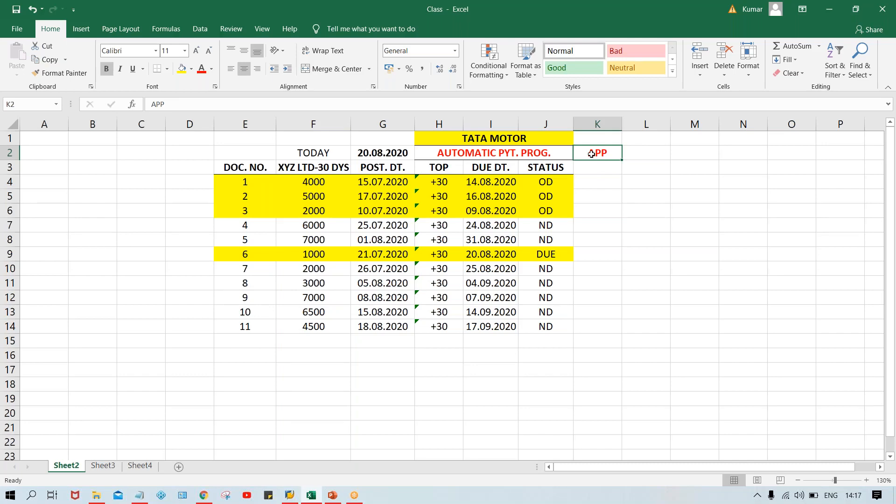
left_click(592, 196)
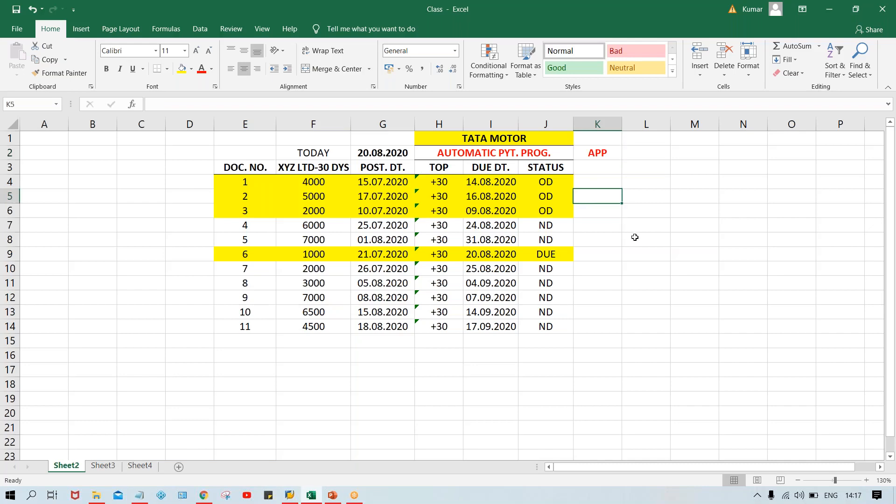
left_click(599, 152)
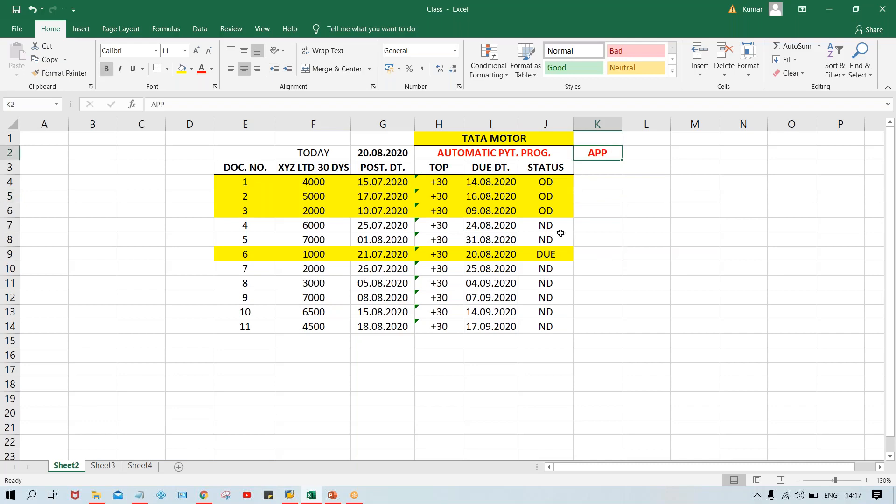
left_click(545, 183)
left_click(546, 196)
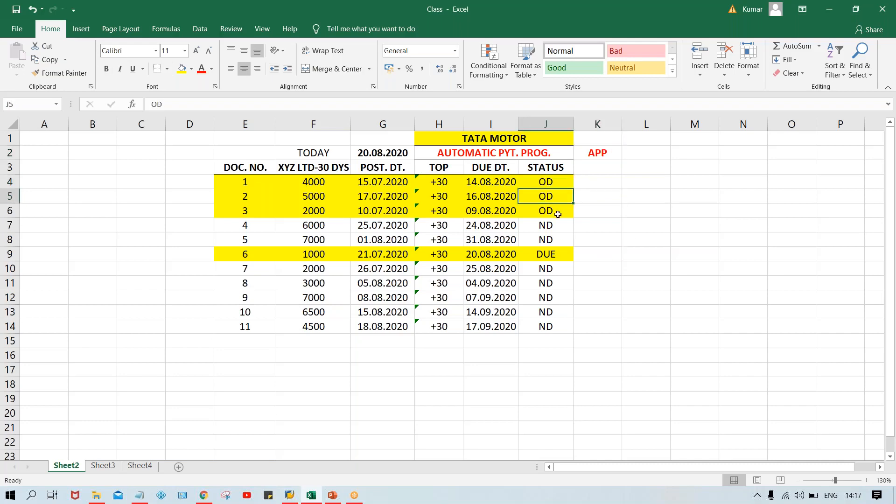
left_click(555, 211)
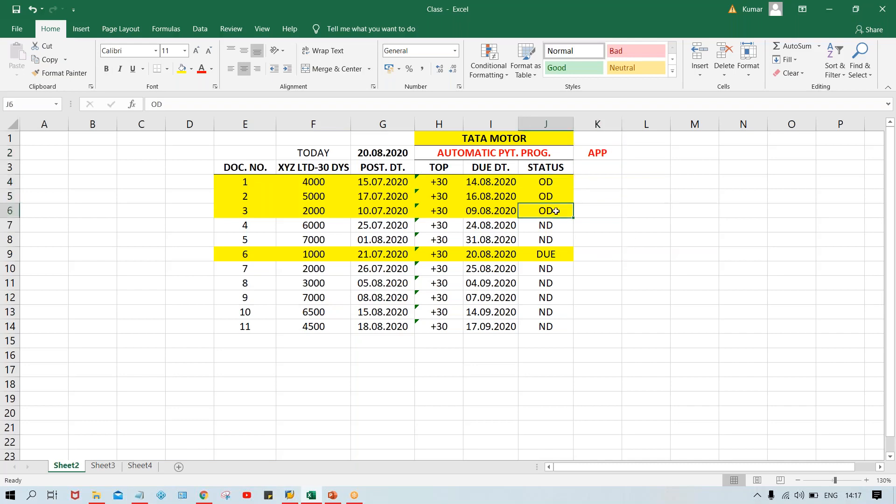
left_click(548, 253)
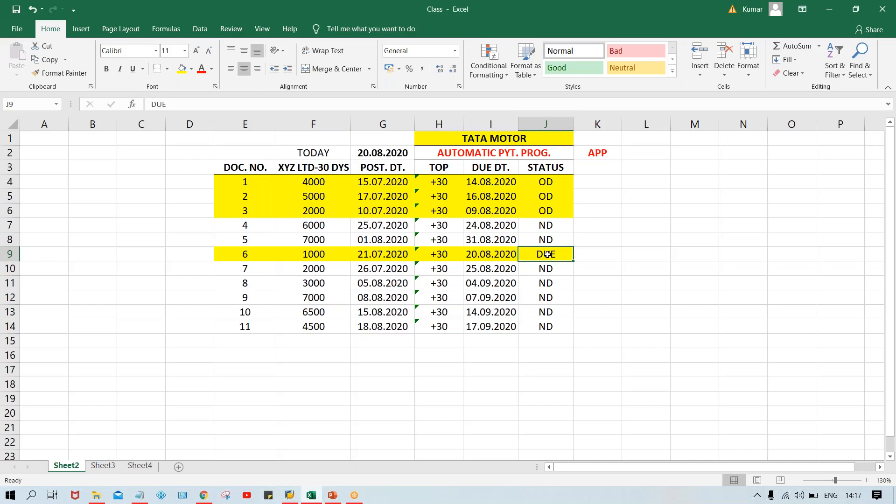
left_click(553, 193)
left_click(560, 255)
left_click(589, 152)
left_click(490, 184)
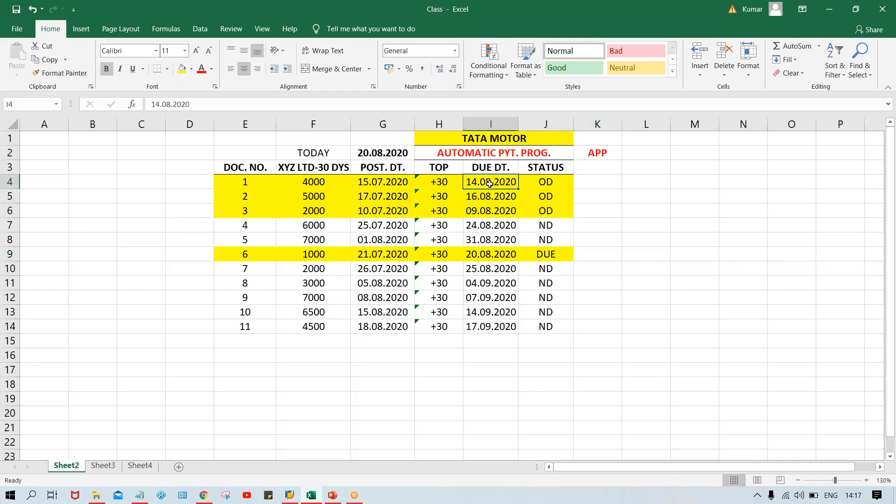
left_click(552, 198)
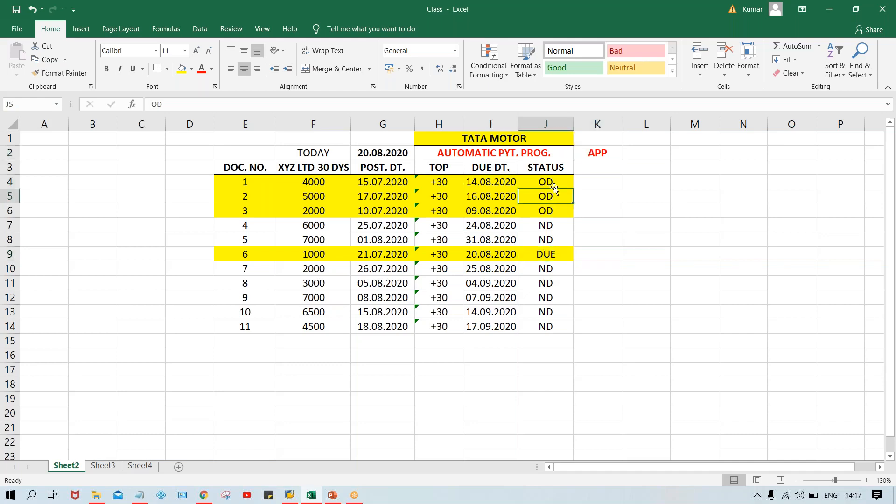
left_click(554, 206)
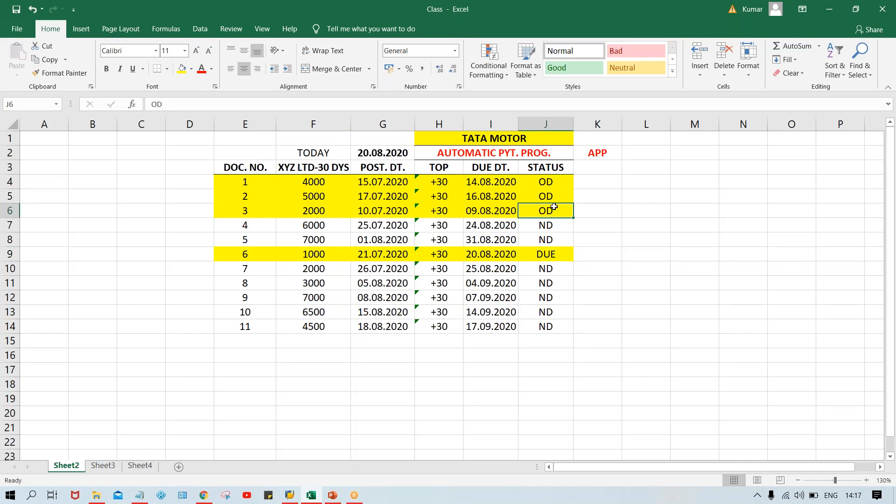
left_click(602, 147)
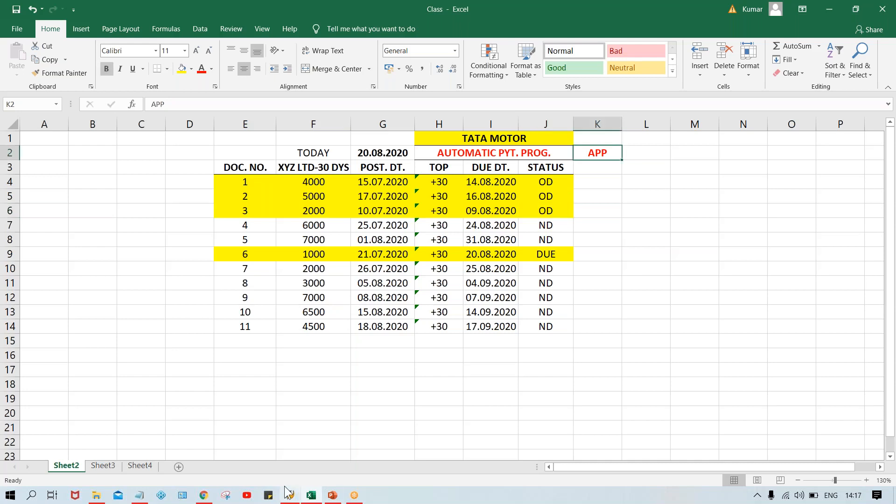
Step: Switch to the 14. APP presentation in PowerPoint to view the Automatic Payment Program slide
left_click(327, 495)
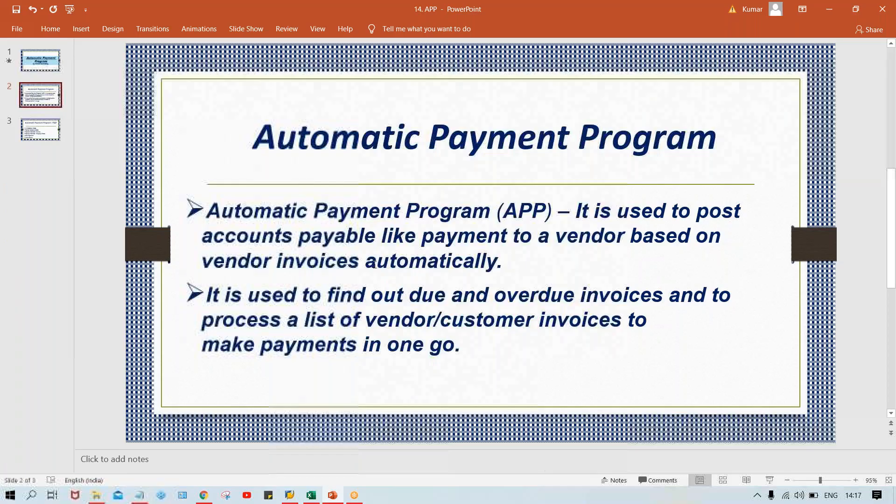
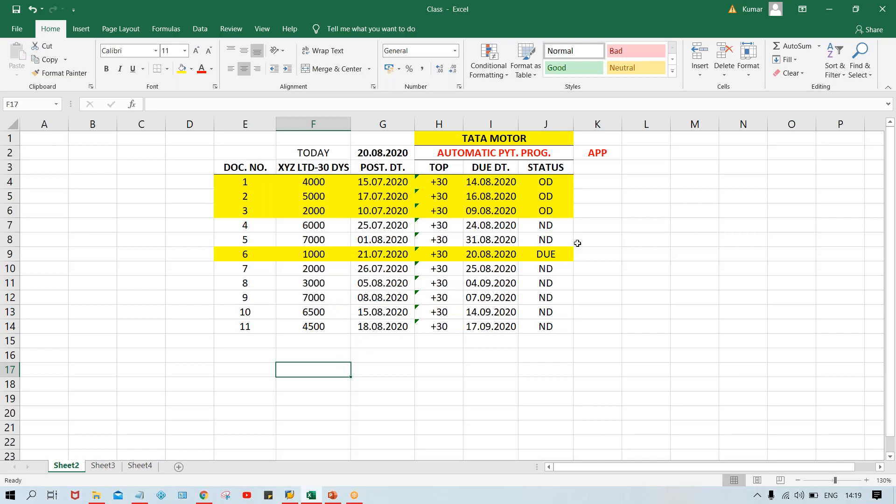
left_click(542, 182)
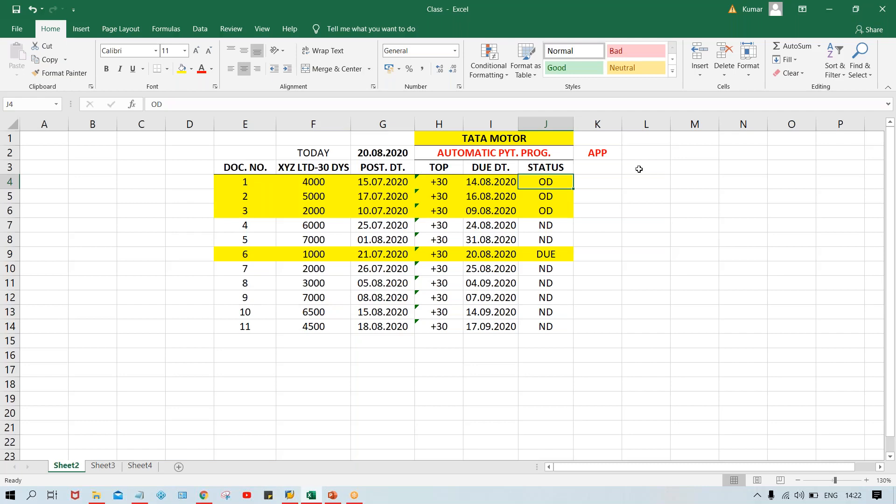
left_click(614, 185)
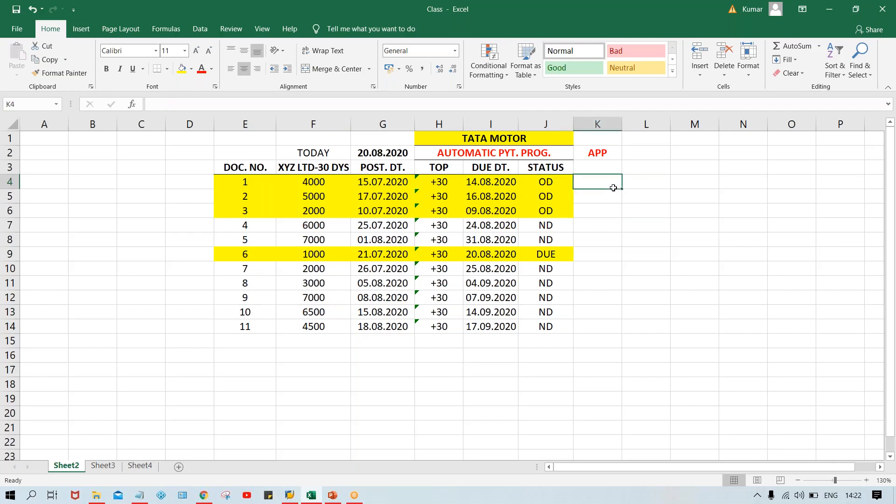
left_click(590, 227)
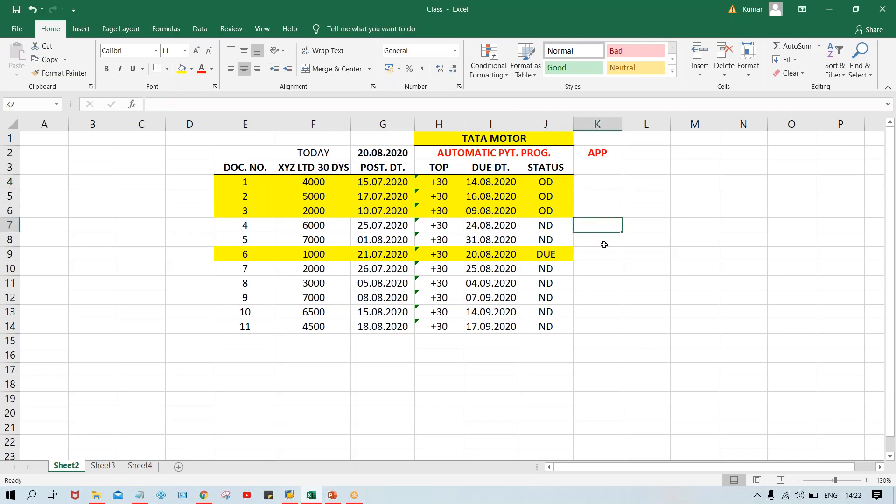
left_click(604, 244)
left_click(601, 225)
left_click(654, 21)
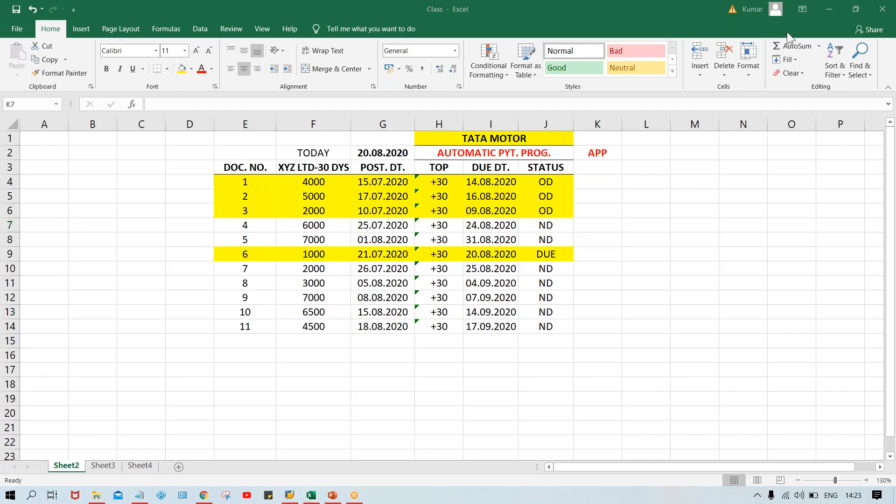